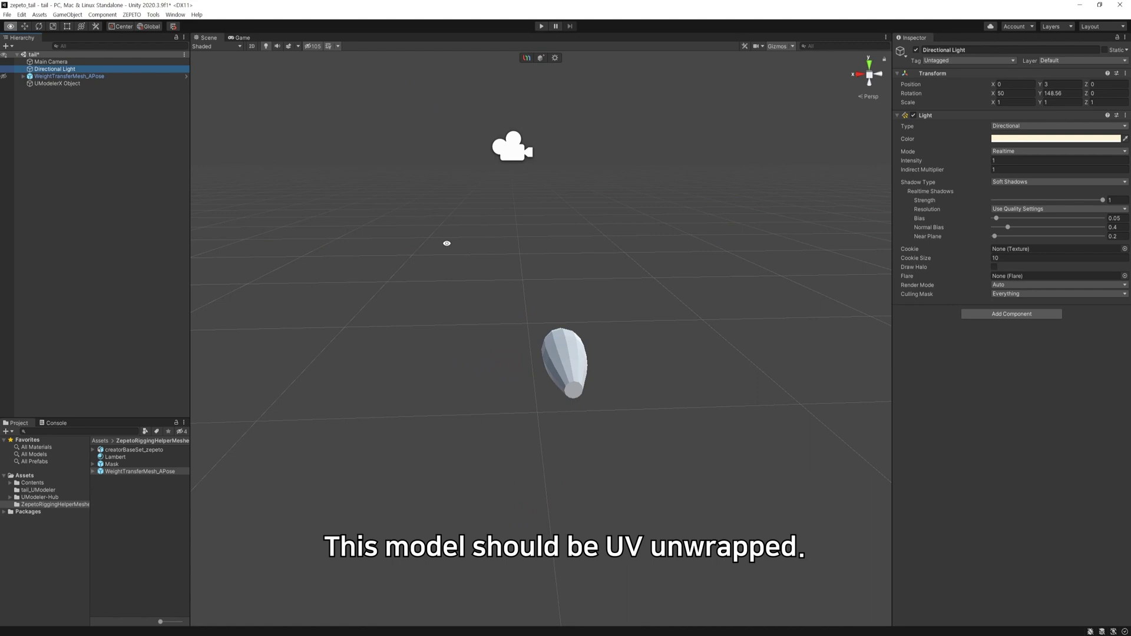
# - Bring the Main Camera close to the tail model, at about Y 0.48 and Z -0.95
pyautogui.keyDown('alt'); pyautogui.moveTo(463, 253); pyautogui.dragTo(419, 283); pyautogui.keyUp('alt')
pyautogui.scroll(-10, 419, 282)
pyautogui.scroll(2, 589, 302)
pyautogui.click(73, 63)
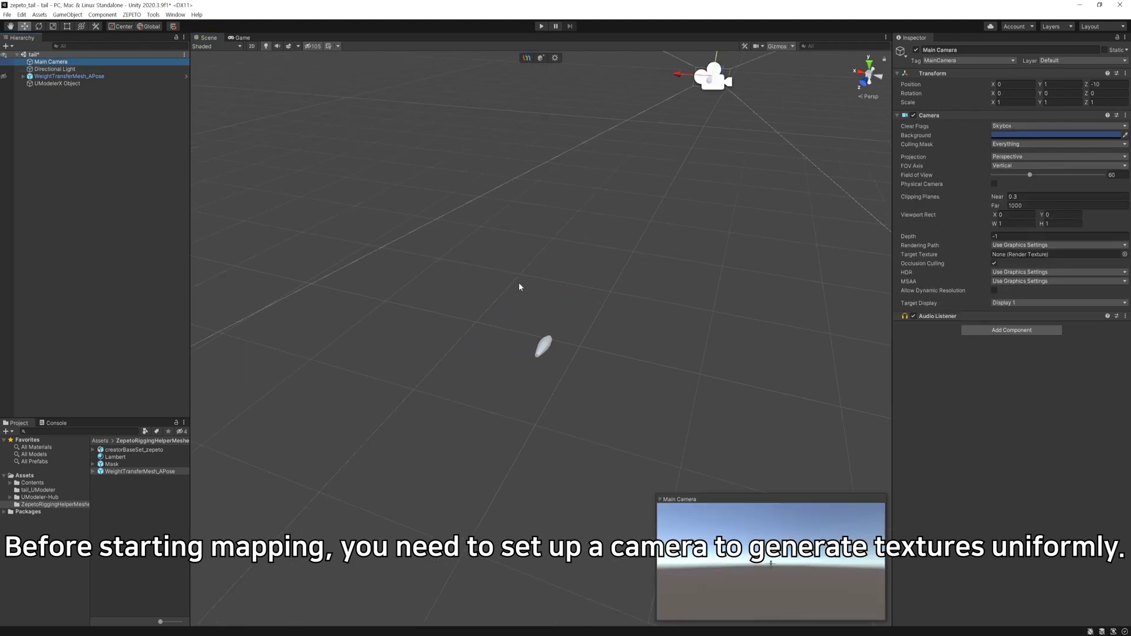
pyautogui.scroll(-4, 754, 430)
pyautogui.scroll(8, 754, 428)
pyautogui.scroll(-3, 760, 389)
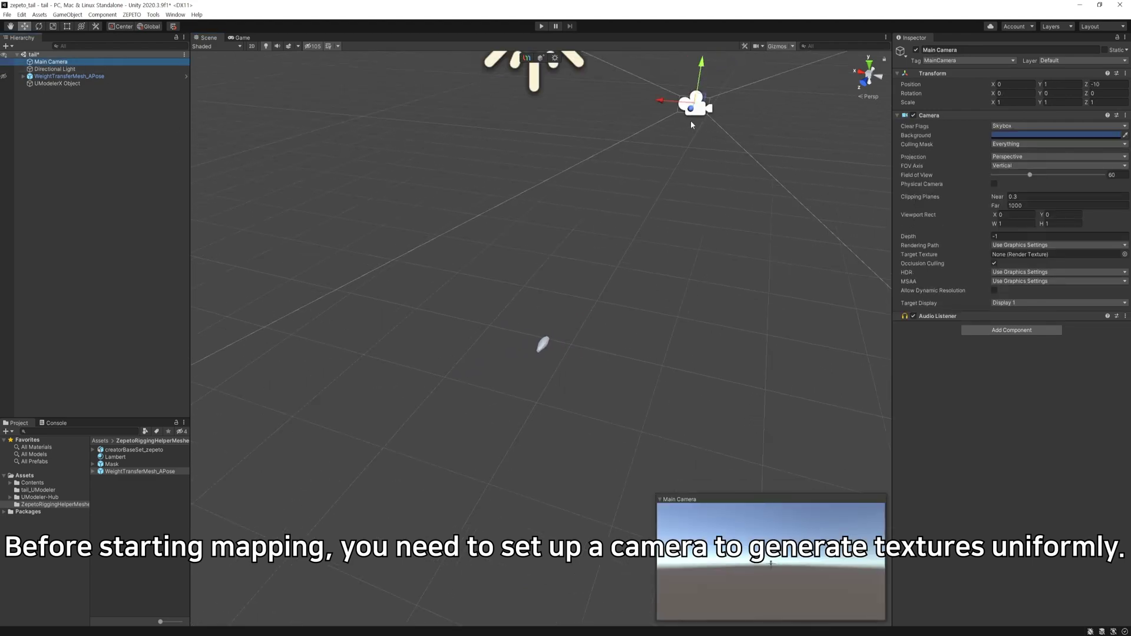
pyautogui.moveTo(691, 111); pyautogui.dragTo(598, 265)
pyautogui.moveTo(591, 310); pyautogui.dragTo(572, 296)
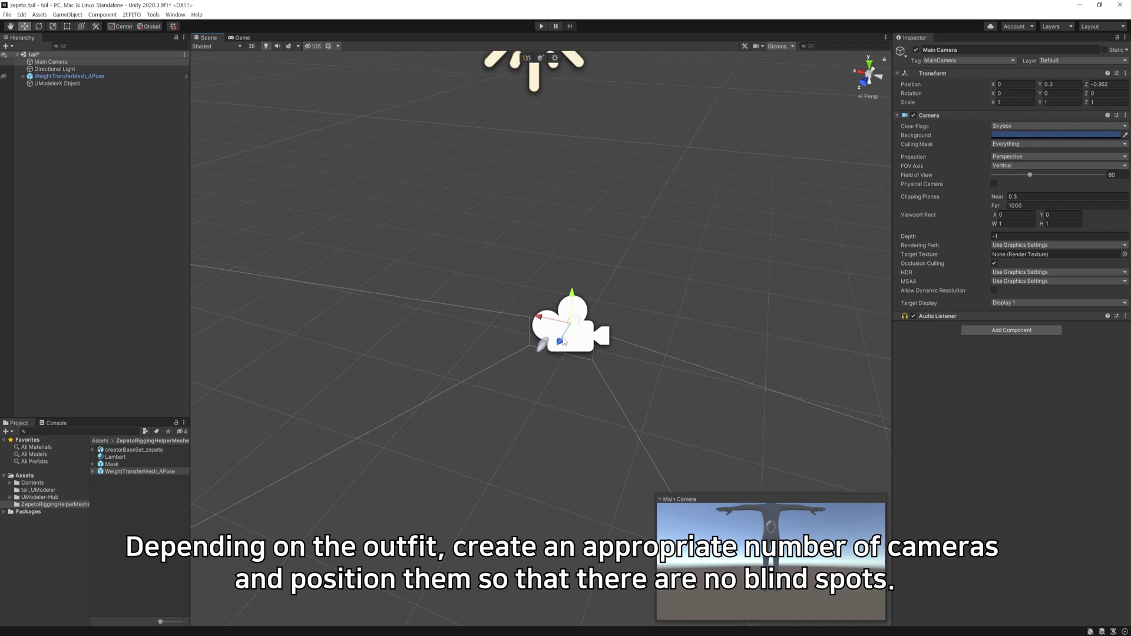
pyautogui.scroll(1, 564, 343)
pyautogui.scroll(5, 618, 347)
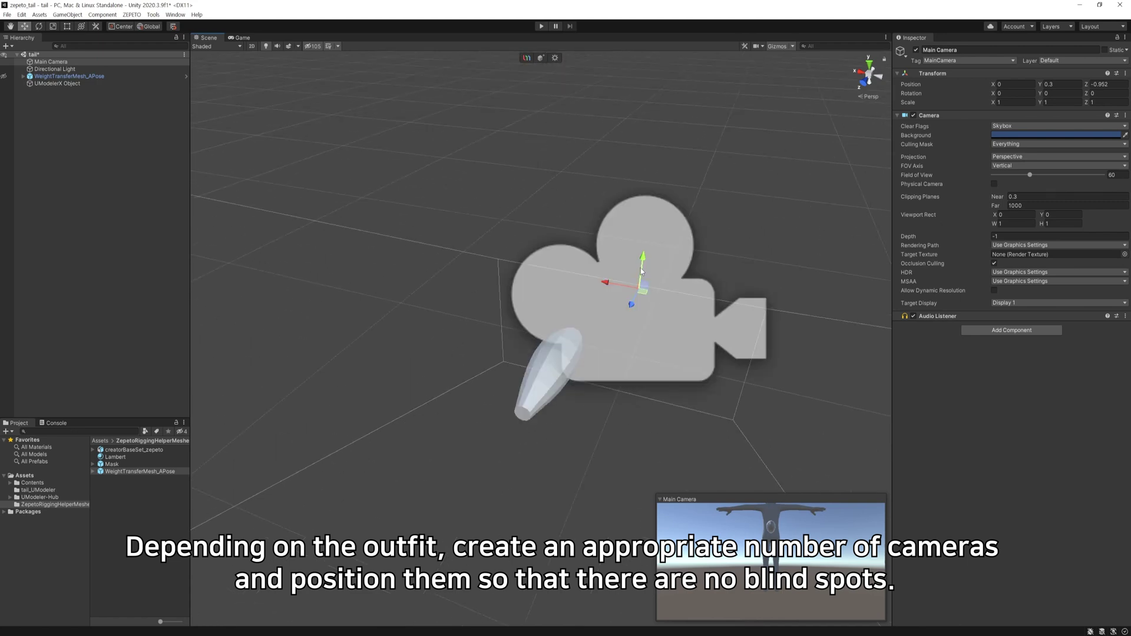
pyautogui.moveTo(642, 270); pyautogui.dragTo(648, 206)
# - Reduce the size of the 3D gizmo icons in the Scene view
pyautogui.click(777, 45)
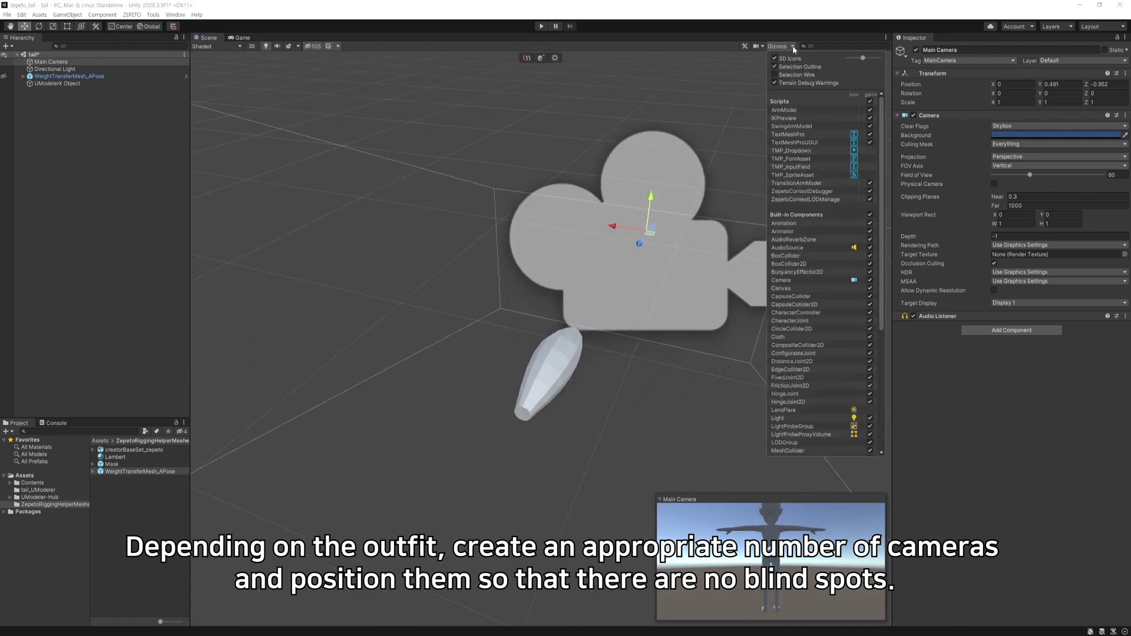
pyautogui.moveTo(877, 59); pyautogui.dragTo(855, 59)
pyautogui.click(724, 103)
# - Move the Main Camera out to one side of the tail, to about X 0.41, Y 0.49 and Z -0.71
pyautogui.keyDown('alt'); pyautogui.moveTo(614, 320); pyautogui.dragTo(438, 384); pyautogui.keyUp('alt')
pyautogui.moveTo(825, 386); pyautogui.dragTo(616, 369, button='middle')
pyautogui.keyDown('alt'); pyautogui.moveTo(615, 368); pyautogui.dragTo(639, 439); pyautogui.keyUp('alt')
pyautogui.moveTo(747, 328); pyautogui.dragTo(677, 245)
pyautogui.keyDown('alt'); pyautogui.moveTo(644, 308); pyautogui.dragTo(777, 142); pyautogui.keyUp('alt')
# - Set the Main Camera's Y rotation to -90 and move it beside the tail, to about X 0.34, Y 0.44 and Z -0.17
pyautogui.press('e')
pyautogui.click(1058, 93)
pyautogui.write('-90')
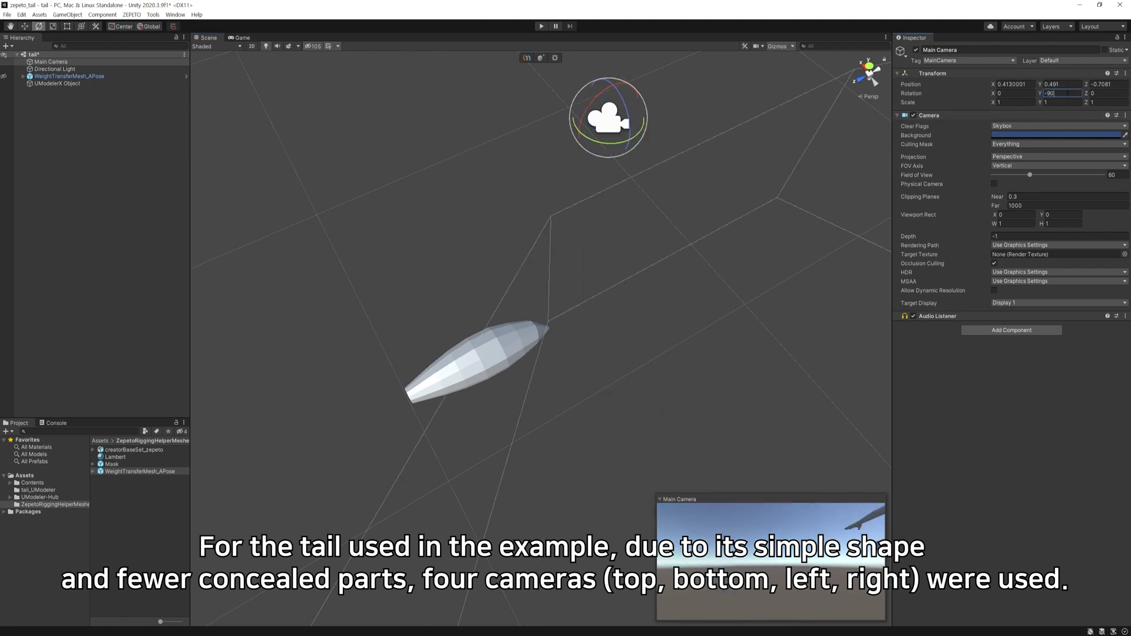
pyautogui.press('Return')
pyautogui.press('w')
pyautogui.moveTo(566, 138); pyautogui.dragTo(404, 240)
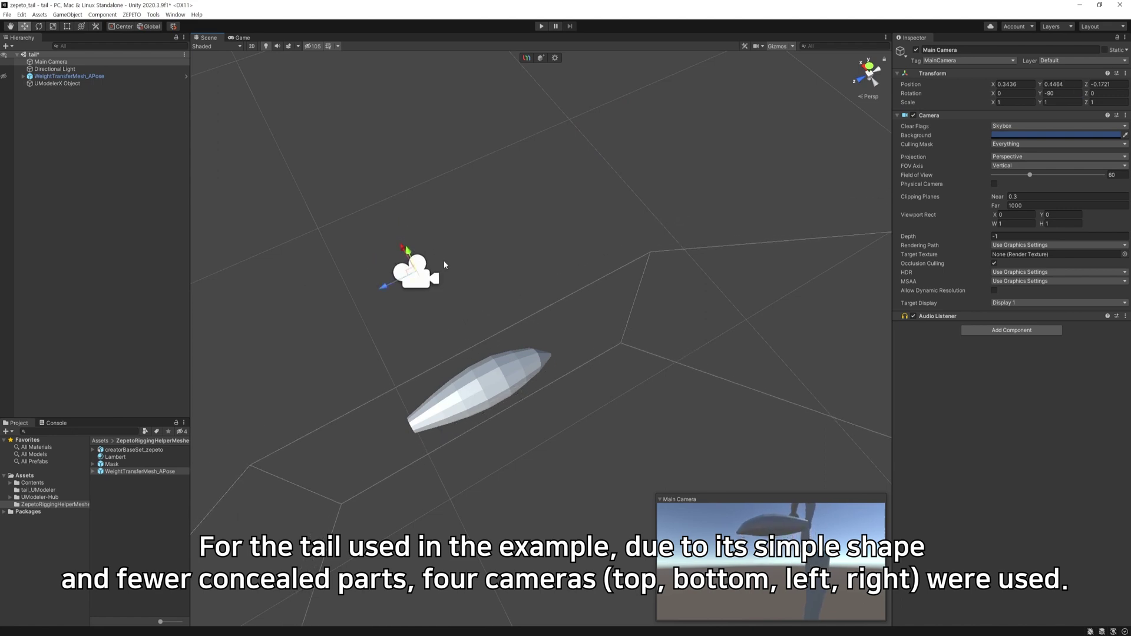
pyautogui.moveTo(588, 308); pyautogui.dragTo(551, 231, button='middle')
# - Duplicate the Main Camera and place the original directly above its copy in the object hierarchy
pyautogui.hotkey('ctrl', 'd')
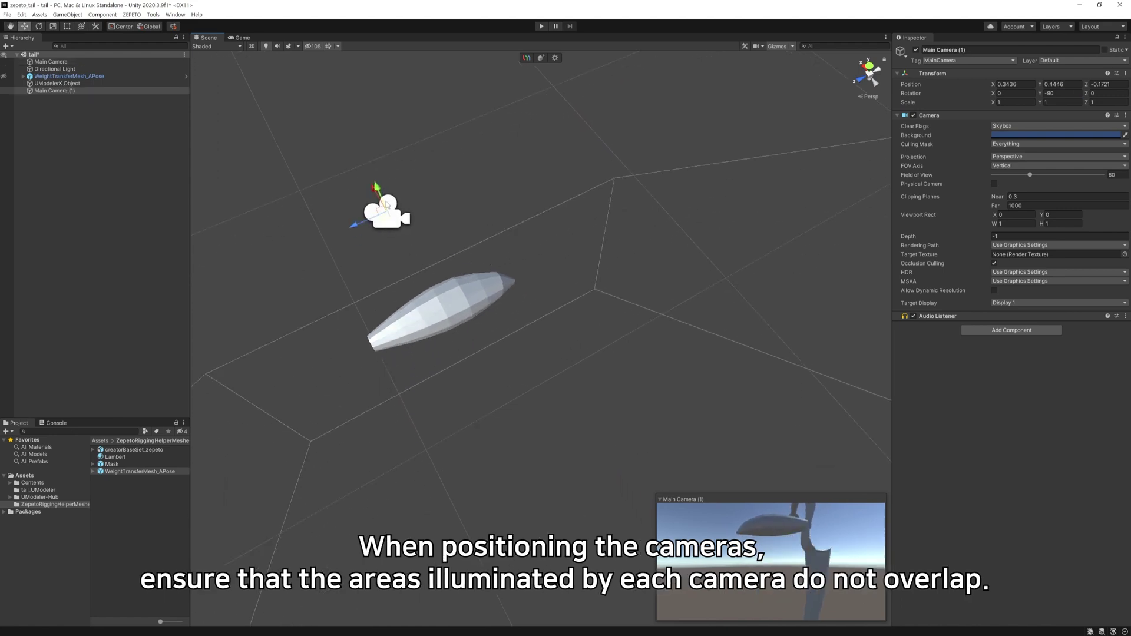
pyautogui.keyDown('alt'); pyautogui.moveTo(412, 267); pyautogui.dragTo(353, 247); pyautogui.keyUp('alt')
pyautogui.moveTo(70, 62); pyautogui.dragTo(70, 86)
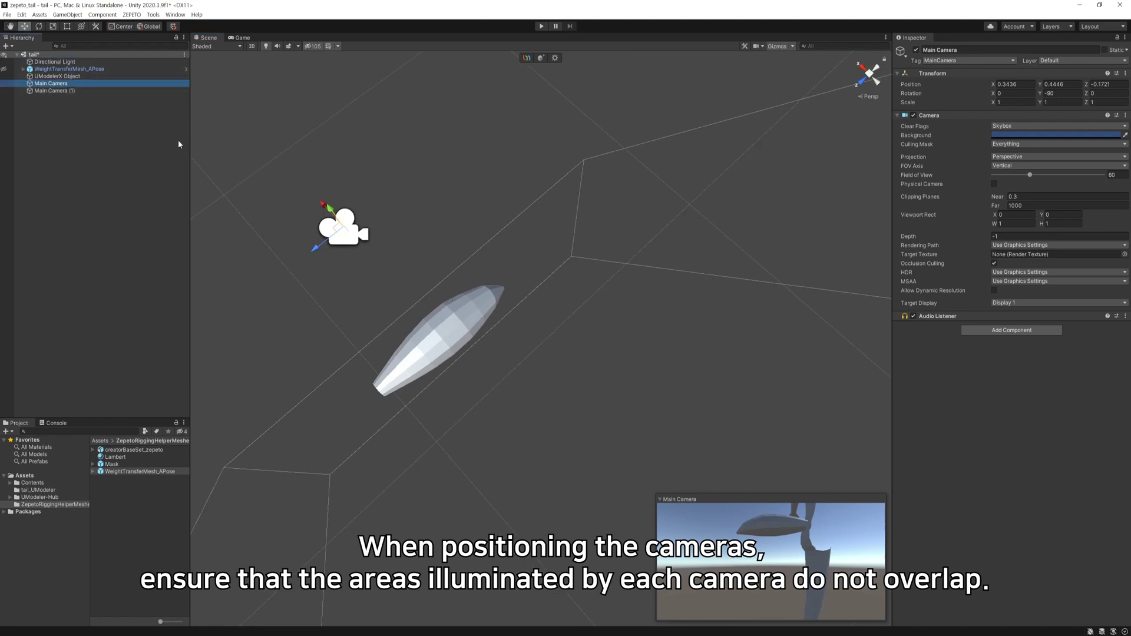
# - Move Main Camera (1) to the opposite side of the tail, at about X -0.27
pyautogui.click(79, 92)
pyautogui.moveTo(324, 204); pyautogui.dragTo(564, 413)
pyautogui.moveTo(632, 307); pyautogui.dragTo(571, 274, button='middle')
# - Set Main Camera (1)'s Y rotation to -270 and shift it outward to about X -0.34
pyautogui.press('e')
pyautogui.moveTo(513, 465); pyautogui.dragTo(667, 282)
pyautogui.click(1063, 93)
pyautogui.write('-270')
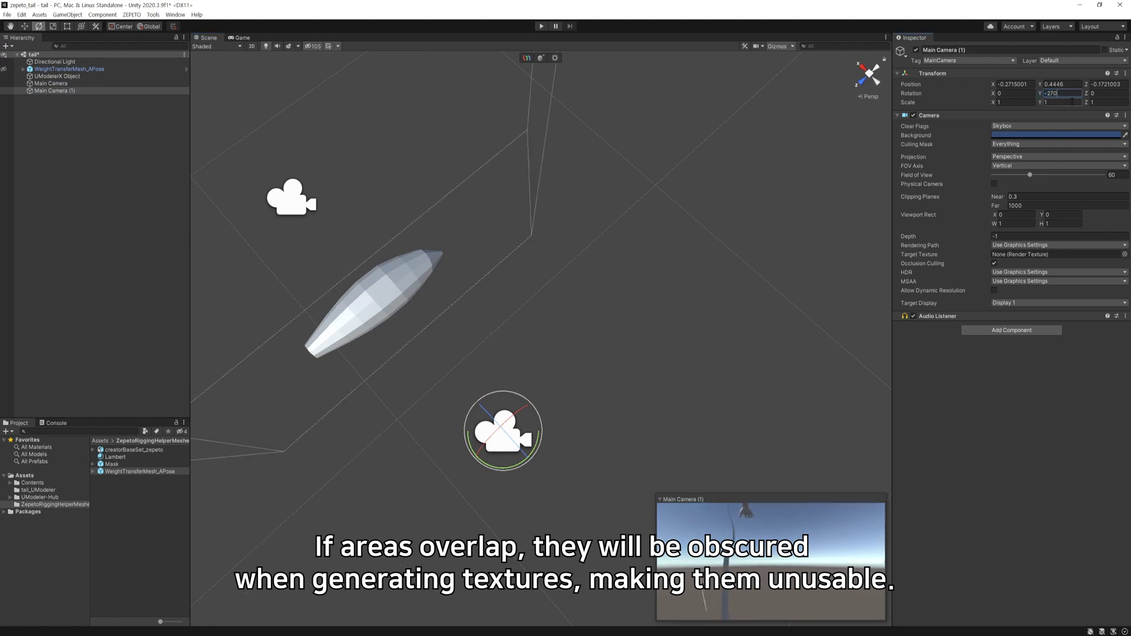
pyautogui.press('Return')
pyautogui.moveTo(526, 306); pyautogui.dragTo(580, 265, button='middle')
pyautogui.press('w')
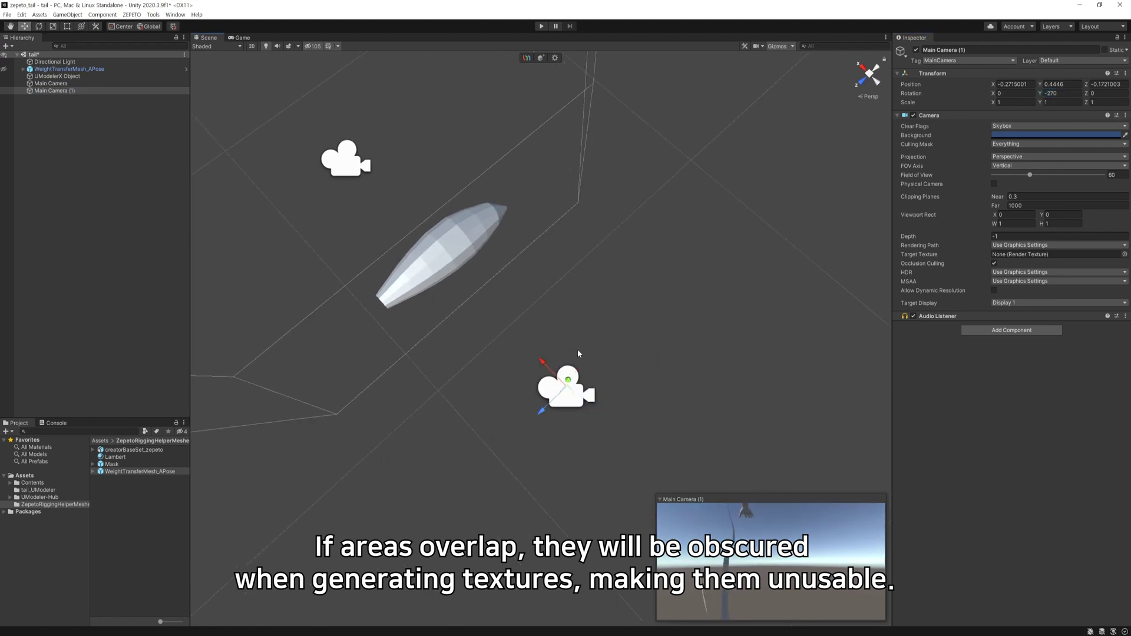
pyautogui.moveTo(542, 365); pyautogui.dragTo(570, 362)
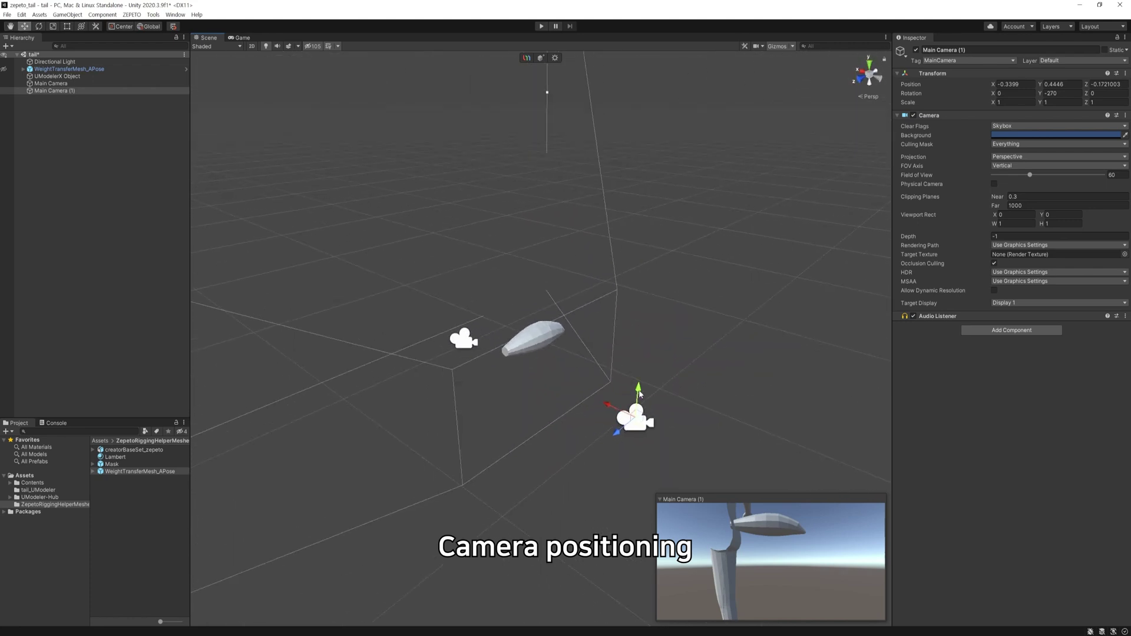
# - Duplicate Main Camera (1), raise the copy to about Y 0.79 and move it over the tail
pyautogui.hotkey('ctrl', 'd')
pyautogui.moveTo(638, 390); pyautogui.dragTo(643, 252)
pyautogui.moveTo(547, 340); pyautogui.dragTo(561, 465, button='middle')
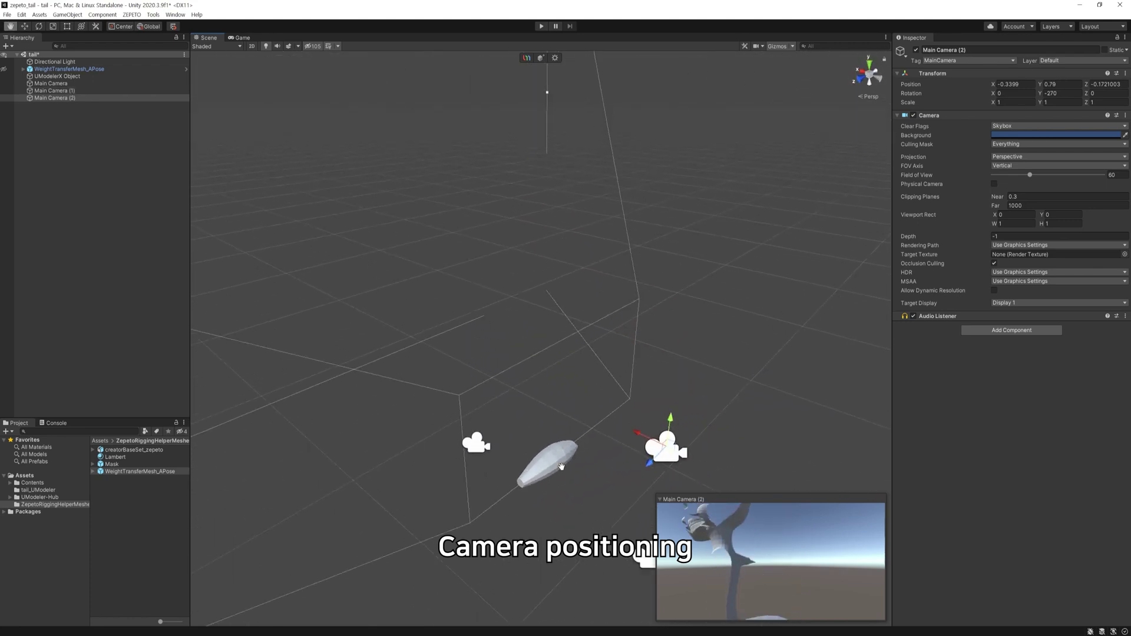
pyautogui.moveTo(637, 433); pyautogui.dragTo(553, 313)
# - Set Main Camera (2)'s X rotation to 90 and position it above the tail at about X -0.016 and Y 0.91
pyautogui.press('e')
pyautogui.click(1016, 93)
pyautogui.write('90')
pyautogui.moveTo(706, 342); pyautogui.dragTo(750, 369, button='middle')
pyautogui.press('w')
pyautogui.moveTo(648, 411); pyautogui.dragTo(589, 369)
pyautogui.keyDown('alt'); pyautogui.moveTo(734, 384); pyautogui.dragTo(735, 318); pyautogui.keyUp('alt')
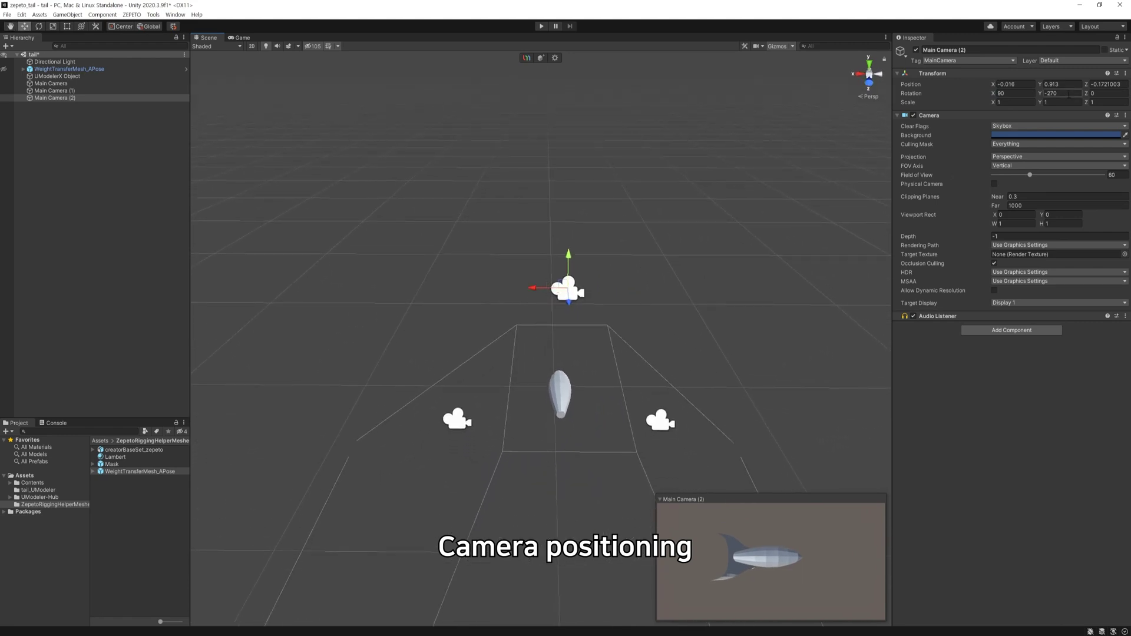
# - Center Main Camera (2) over the tail by setting its X position to 0, keeping its height at about Y 0.911
pyautogui.click(1025, 84)
pyautogui.write('0')
pyautogui.press('Tab')
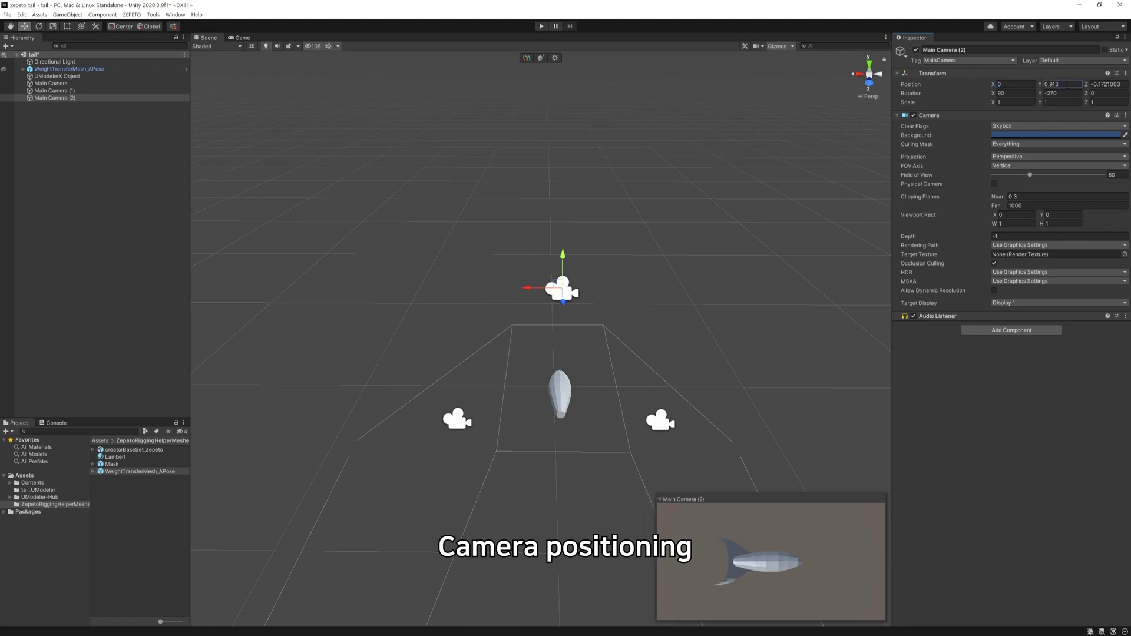
pyautogui.write('0')
pyautogui.moveTo(558, 500); pyautogui.dragTo(565, 262)
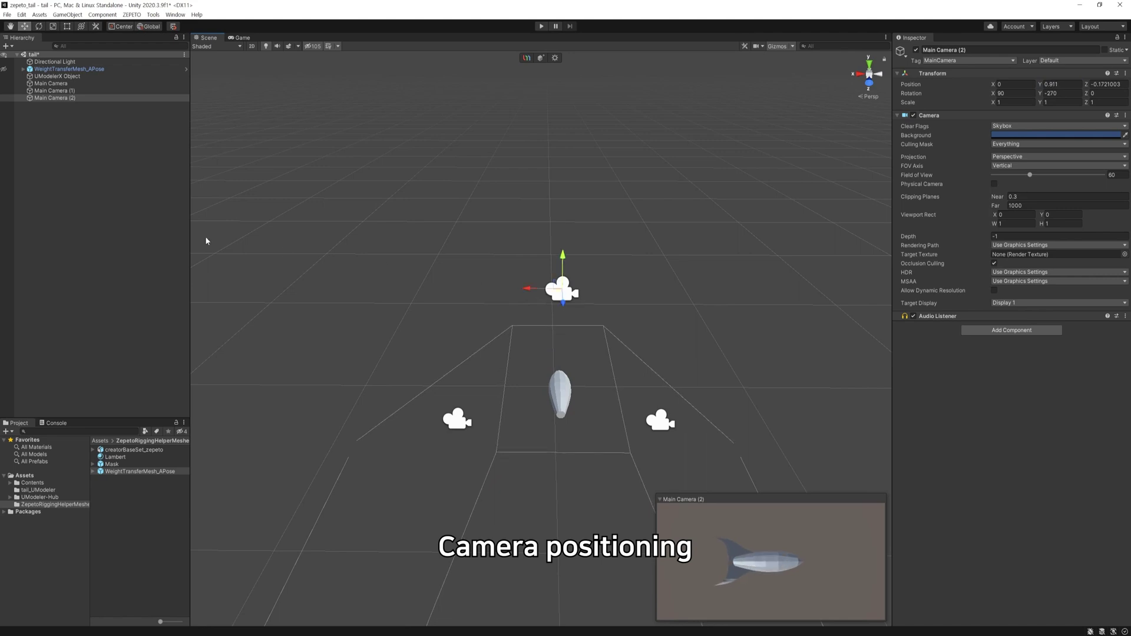
# - Compare the previews of the two side cameras and the top camera for their coverage of the tail
pyautogui.click(74, 83)
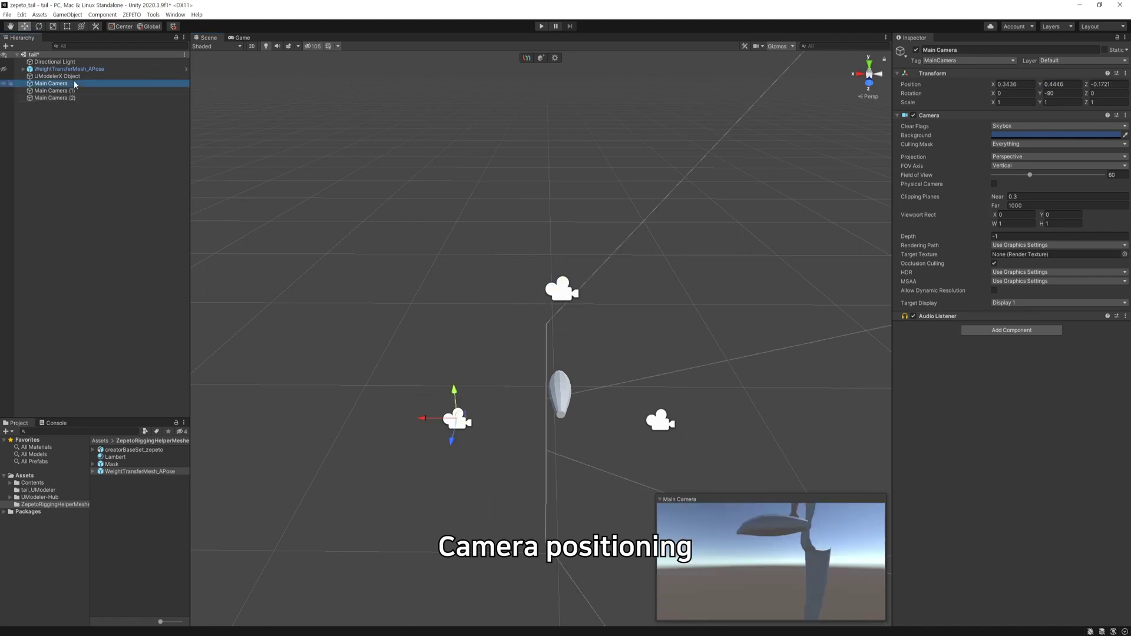
pyautogui.click(81, 98)
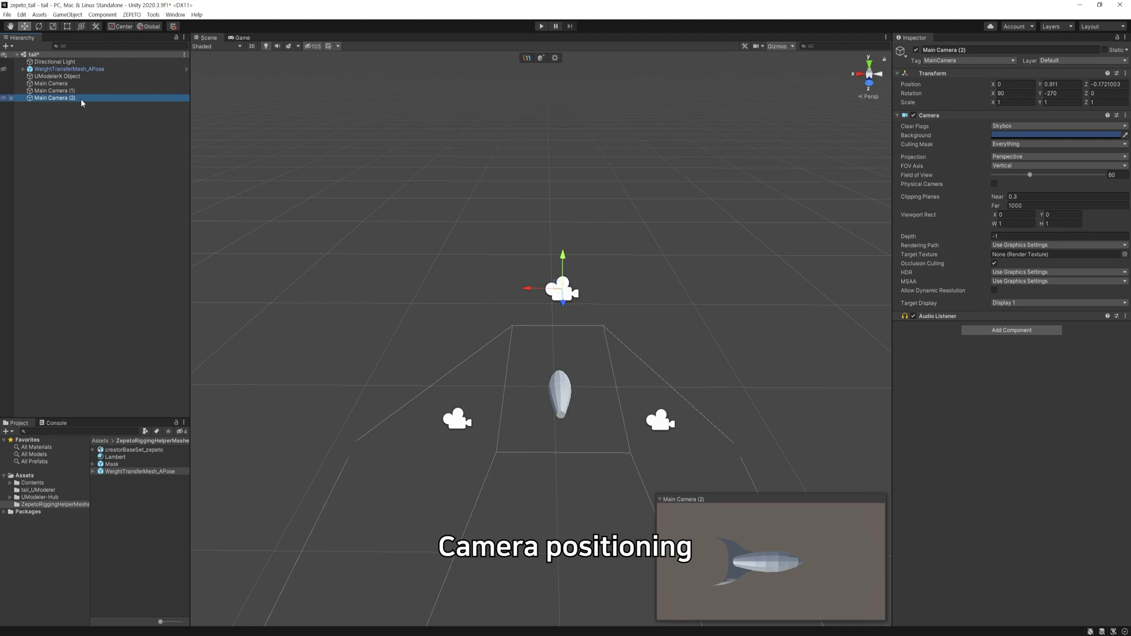
pyautogui.click(80, 91)
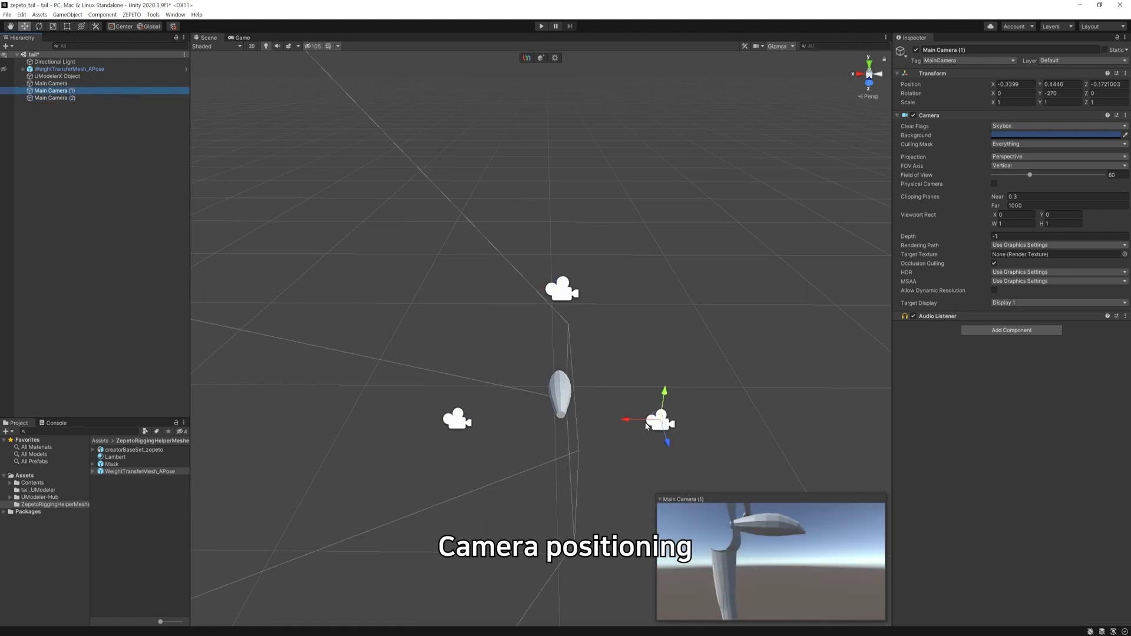
pyautogui.click(77, 83)
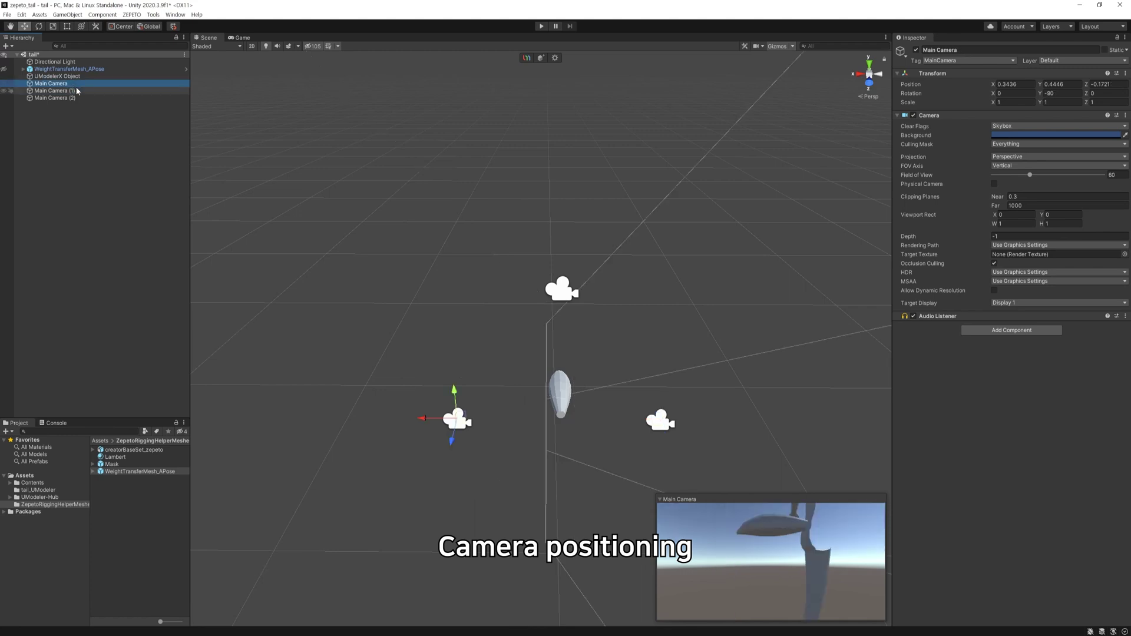
# - Raise Main Camera (1) to about Y 0.69 and save the scene
pyautogui.click(77, 91)
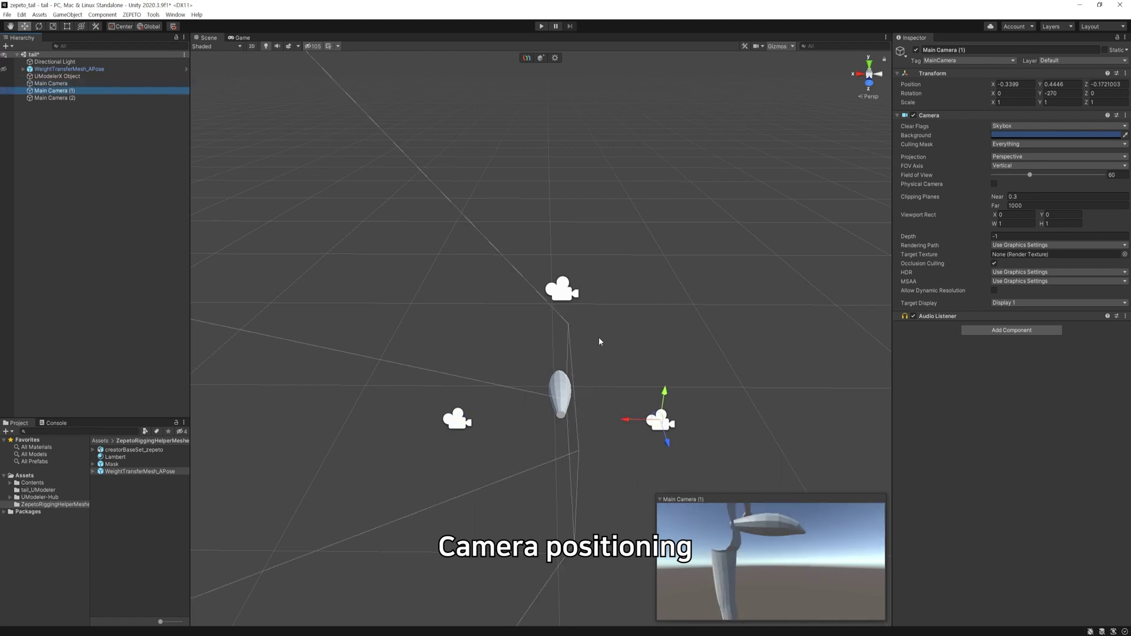
pyautogui.moveTo(665, 395); pyautogui.dragTo(664, 327)
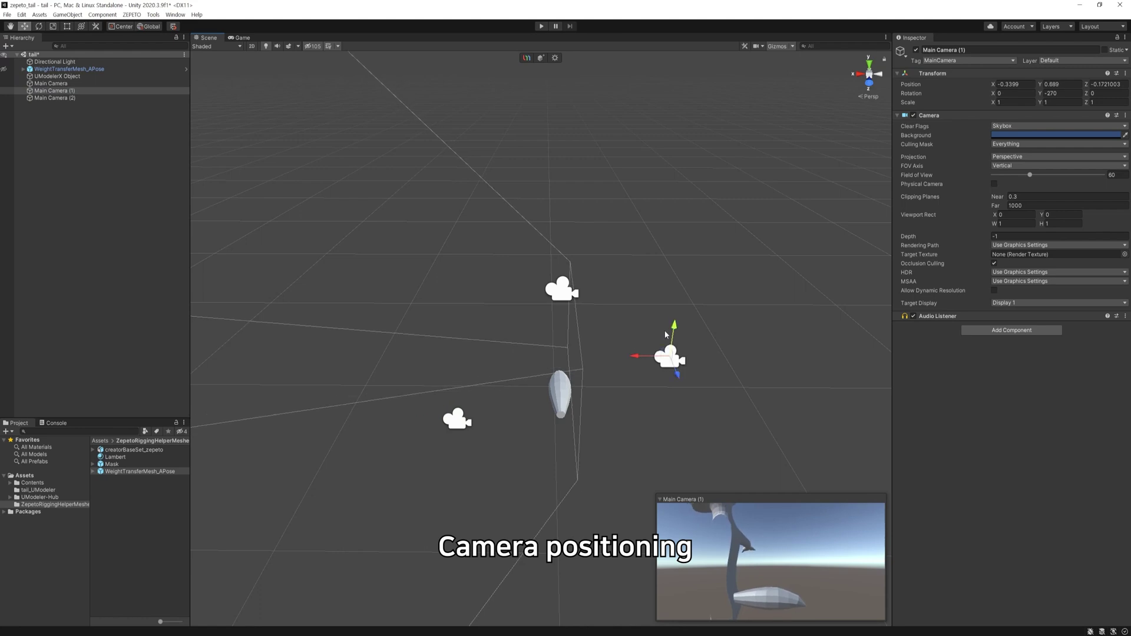
pyautogui.click(601, 414)
pyautogui.click(456, 423)
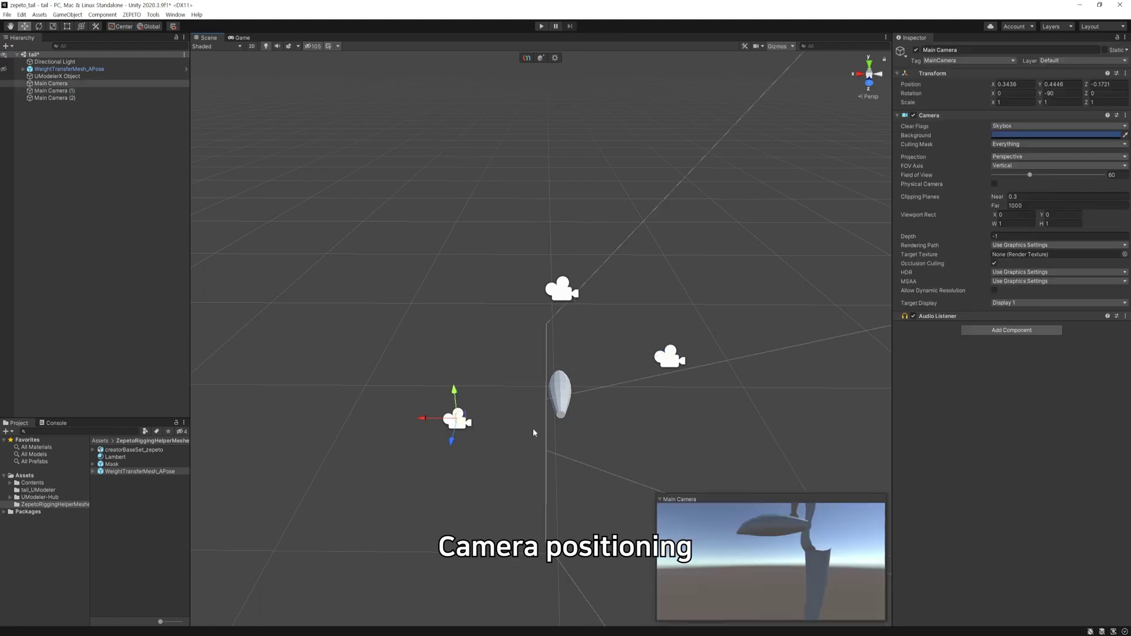
pyautogui.click(562, 296)
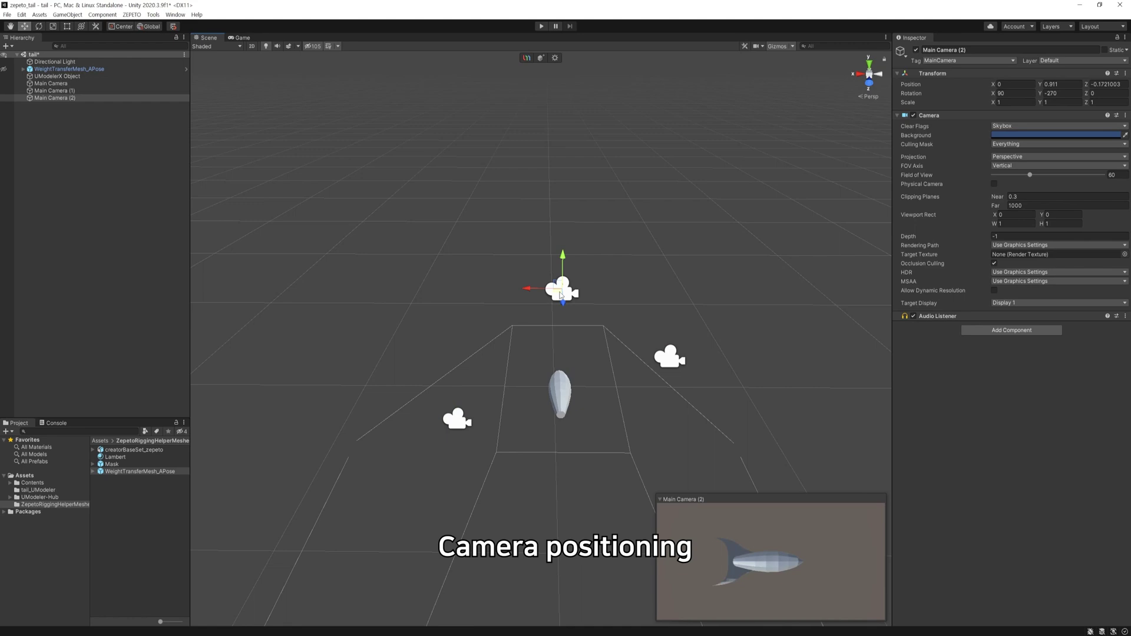
pyautogui.keyDown('alt'); pyautogui.moveTo(638, 467); pyautogui.dragTo(330, 242); pyautogui.keyUp('alt')
pyautogui.hotkey('ctrl', 's')
# - Start painting on the UModelerX Object in Painting 3D mode and open the AI texture properties
pyautogui.click(89, 76)
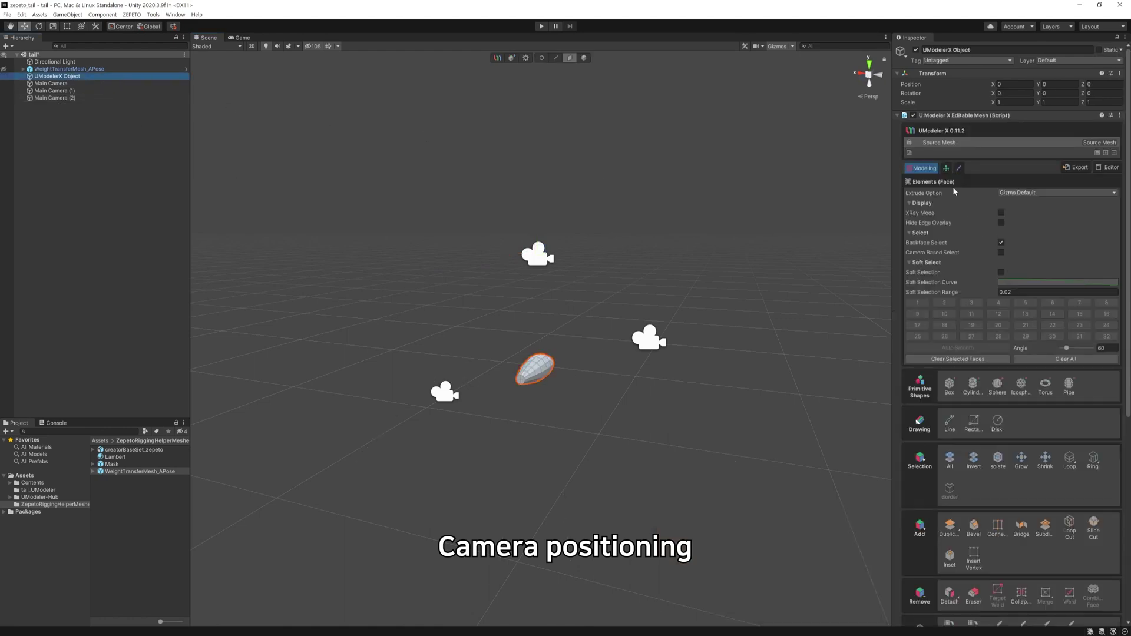
pyautogui.click(958, 168)
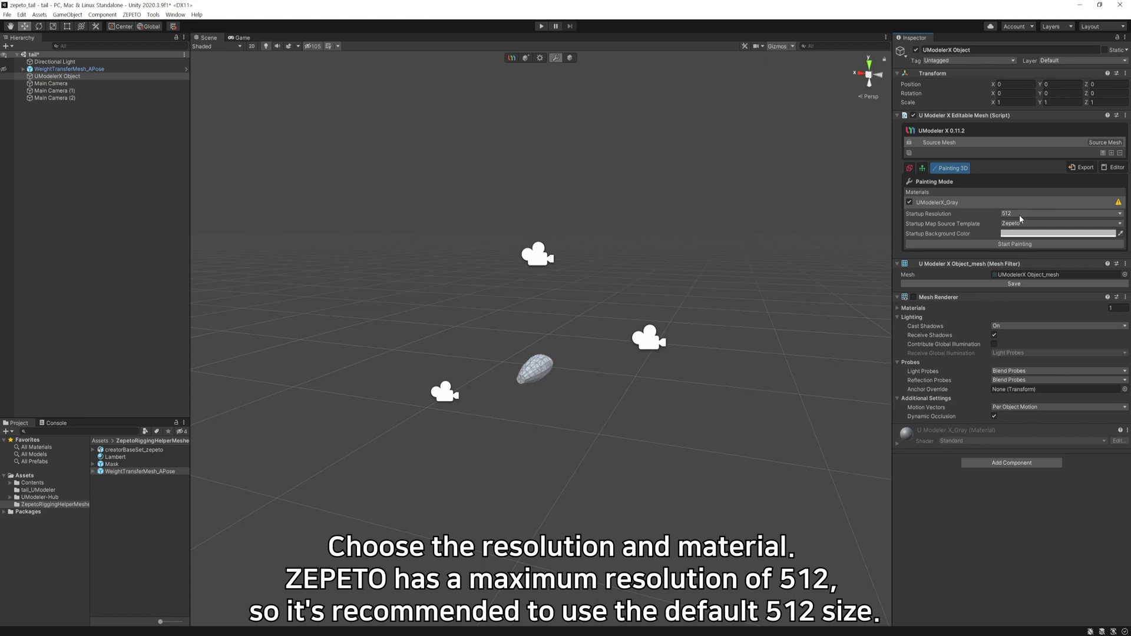
pyautogui.click(1014, 244)
pyautogui.scroll(-3, 1036, 338)
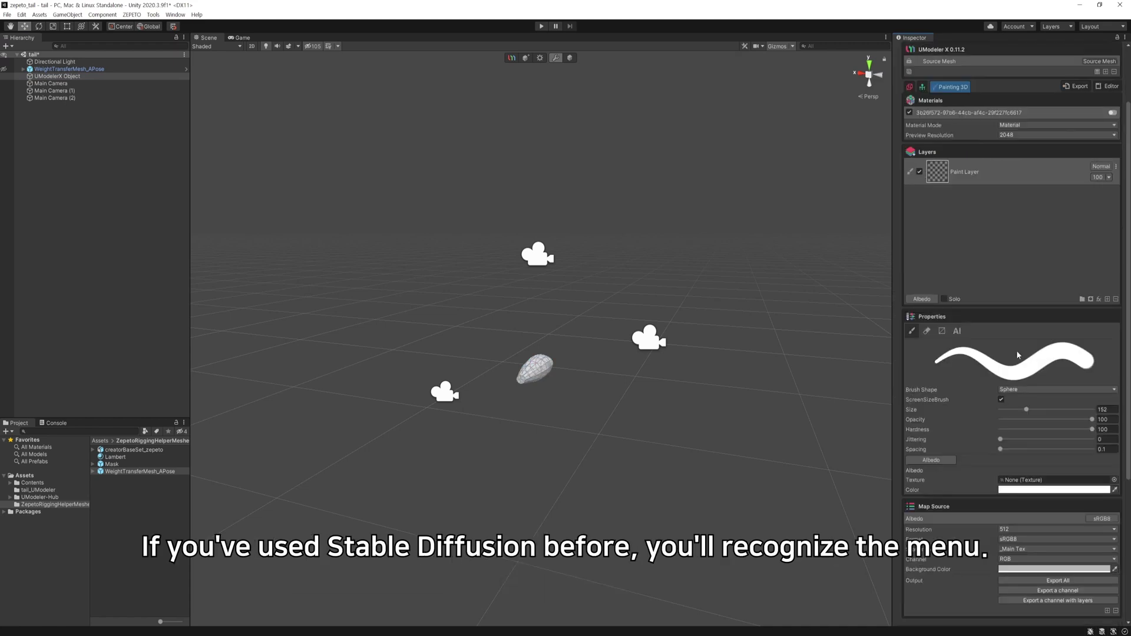
pyautogui.click(957, 331)
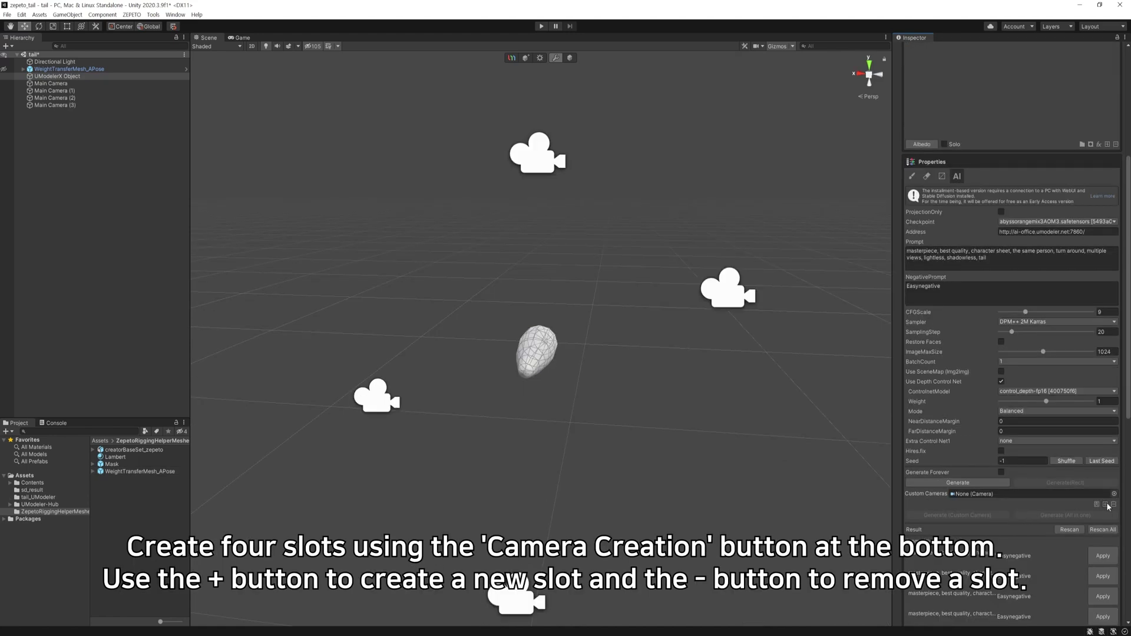
# - Create four custom camera slots for the AI texture generation
pyautogui.click(1105, 515)
pyautogui.click(1105, 515)
pyautogui.click(1105, 525)
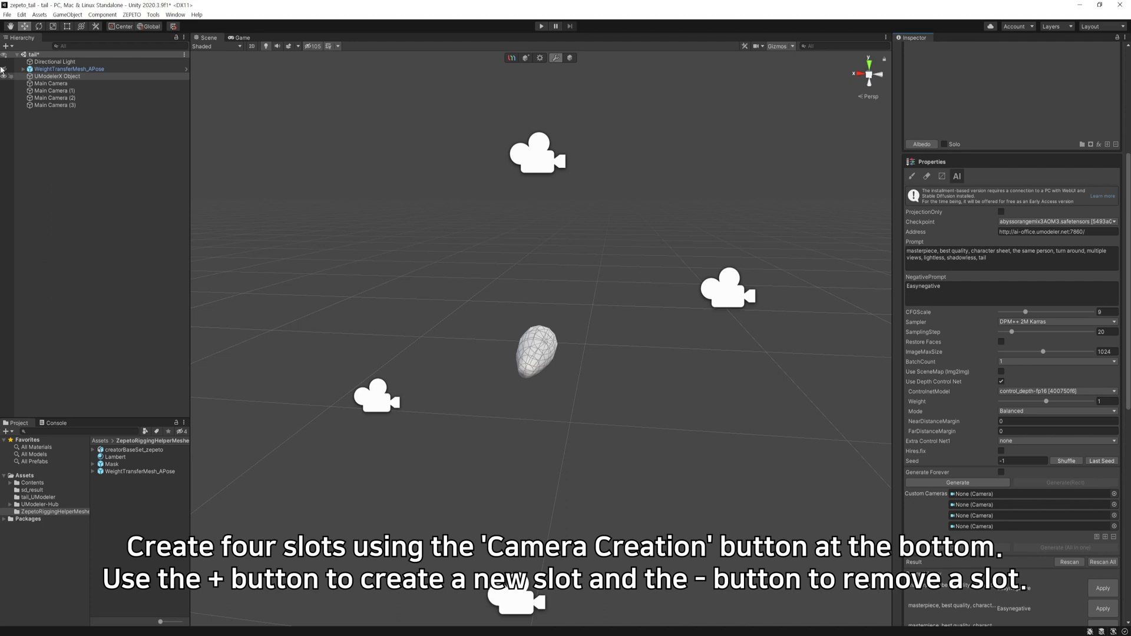
# - Assign Main Camera, Main Camera (1), Main Camera (2) and Main Camera (3) to the four custom camera slots in order
pyautogui.moveTo(50, 83); pyautogui.dragTo(1001, 494)
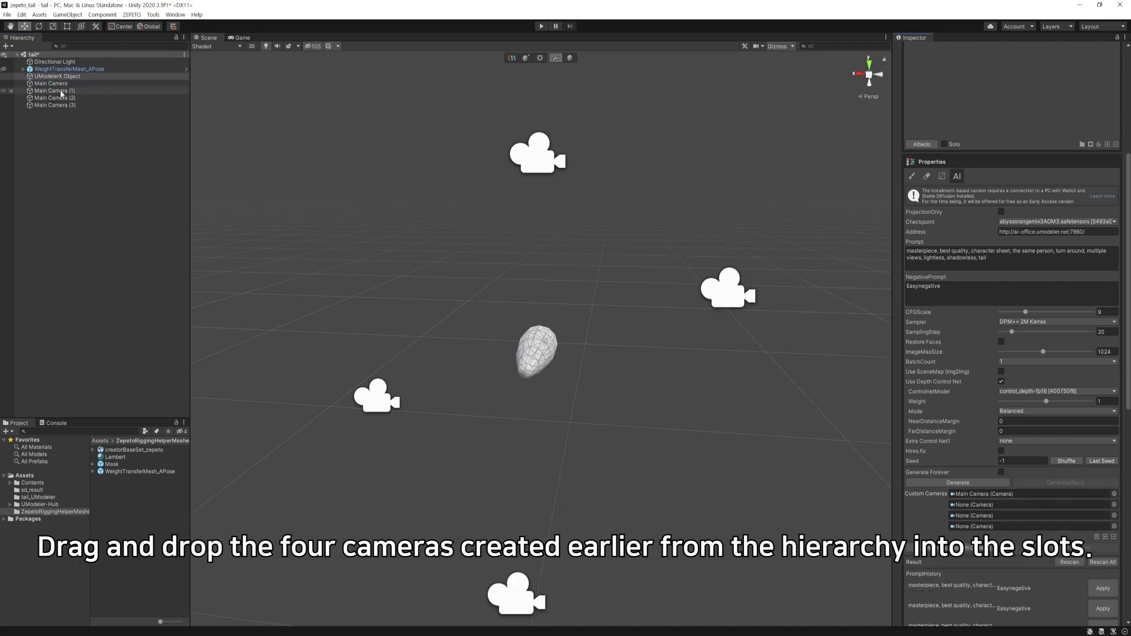
pyautogui.moveTo(62, 91); pyautogui.dragTo(968, 504)
pyautogui.moveTo(58, 98); pyautogui.dragTo(964, 513)
pyautogui.click(69, 106)
pyautogui.moveTo(69, 108); pyautogui.dragTo(991, 526)
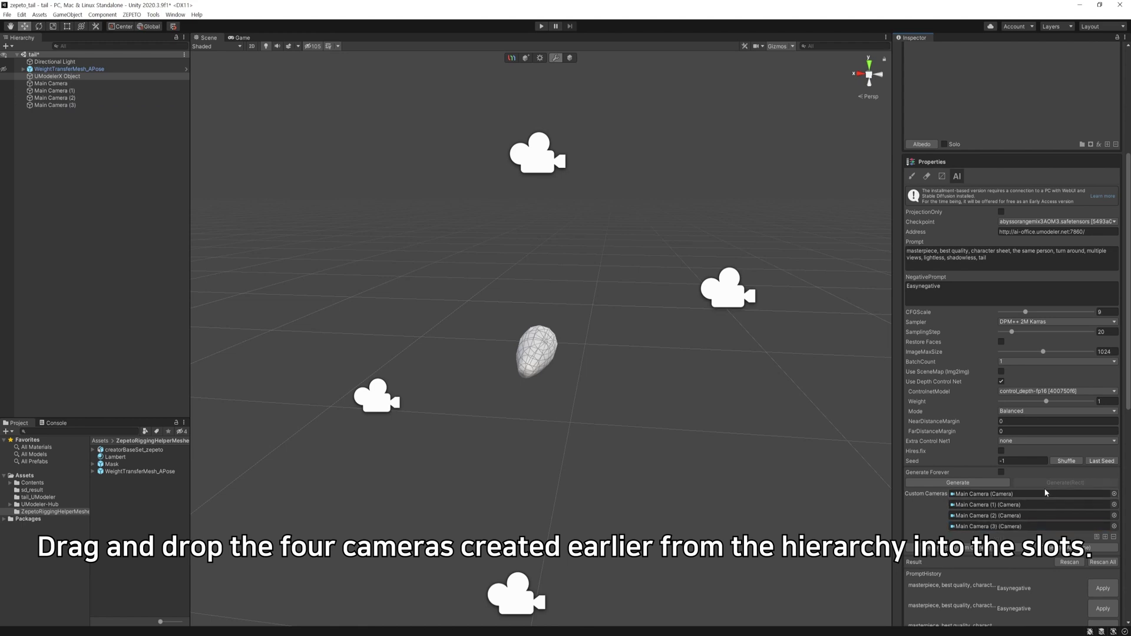
# - Review the available checkpoint models for the AI texture generation
pyautogui.scroll(10, 1043, 486)
pyautogui.click(1032, 457)
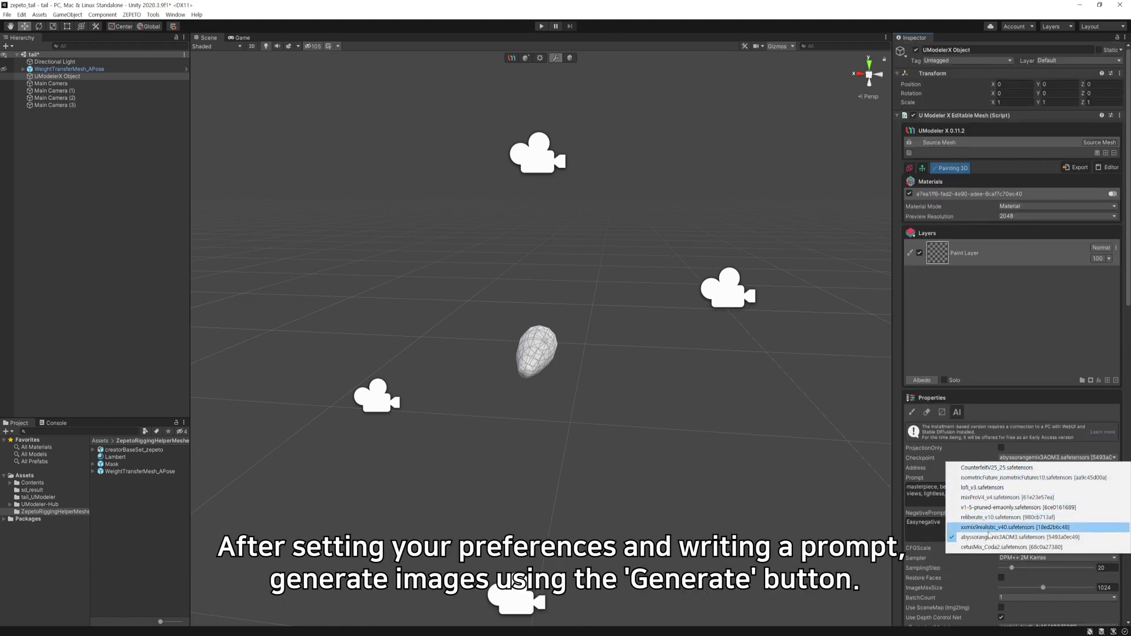
pyautogui.click(990, 547)
# - Generate a single All in One AI image for the tail using all four custom cameras
pyautogui.moveTo(684, 449); pyautogui.dragTo(702, 383, button='middle')
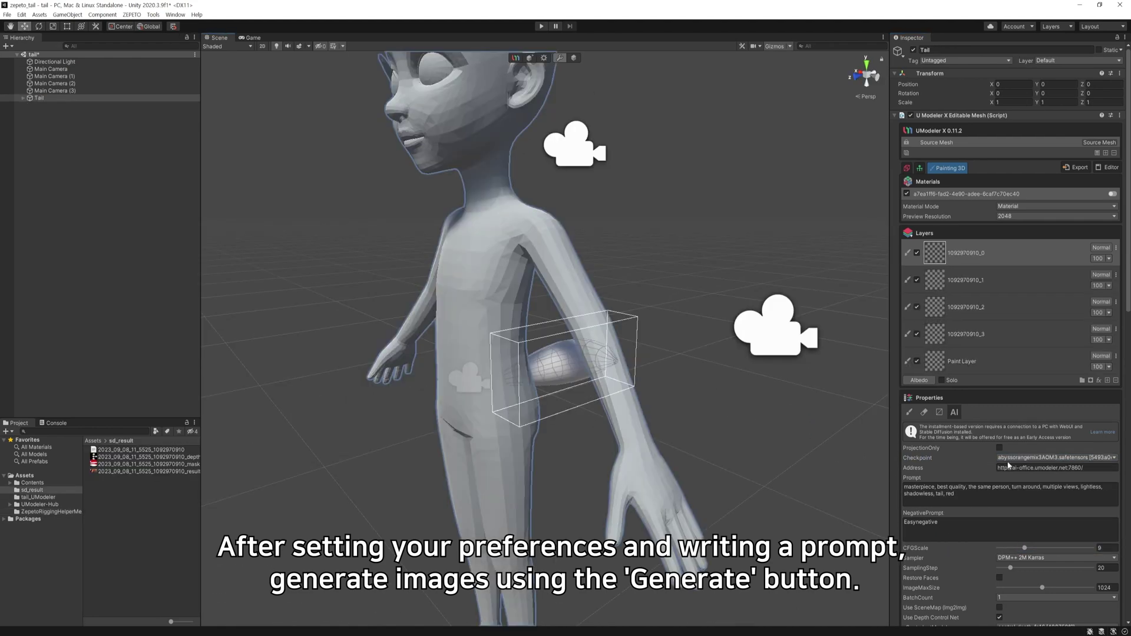
pyautogui.scroll(-8, 1013, 461)
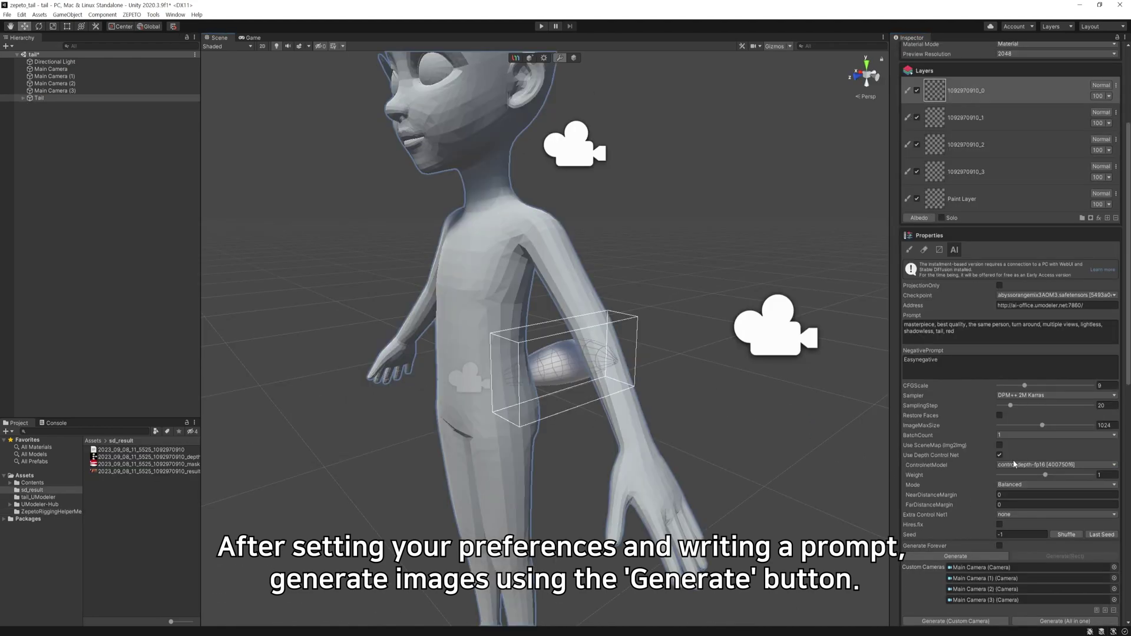
pyautogui.scroll(-3, 1014, 461)
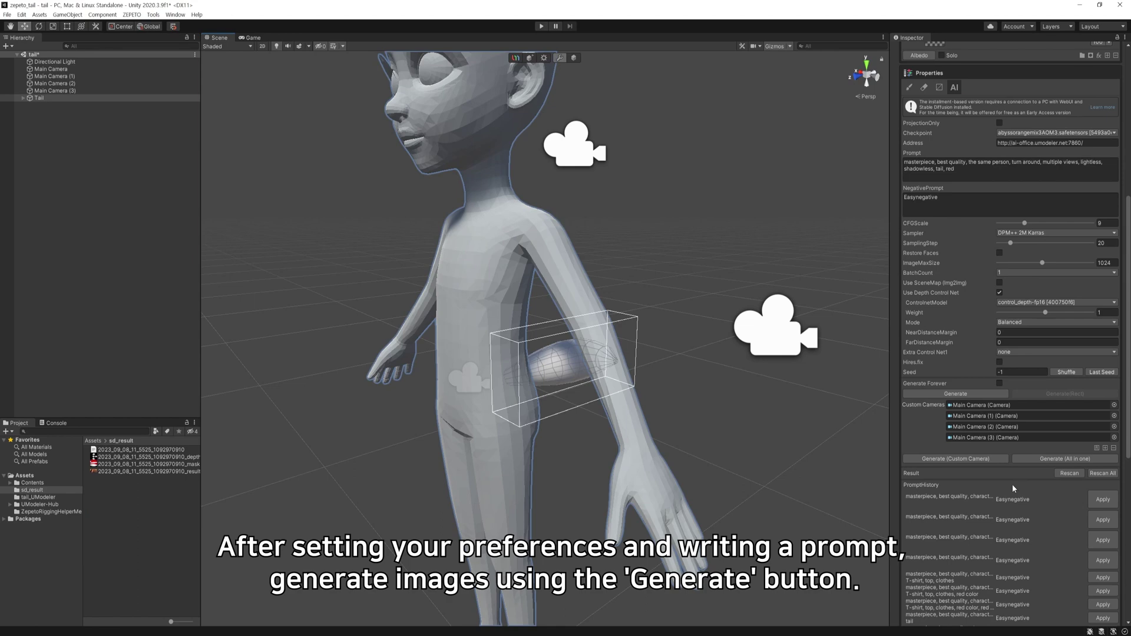
pyautogui.click(1083, 459)
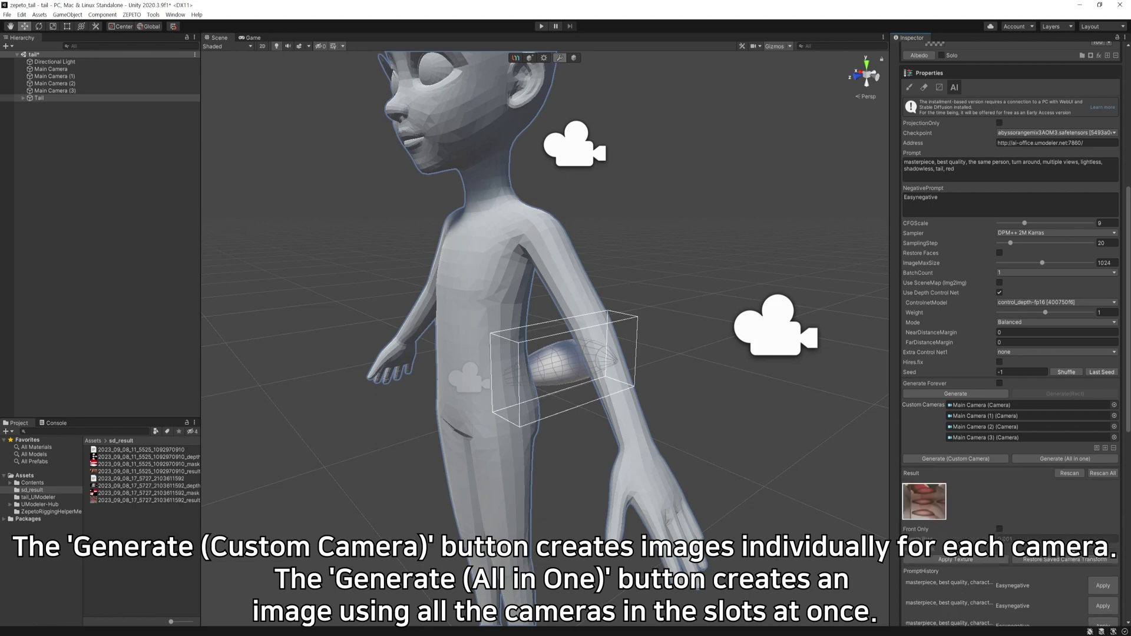
# - Generate another All in One image from the four custom cameras and apply it to the tail as texture layers
pyautogui.click(1073, 459)
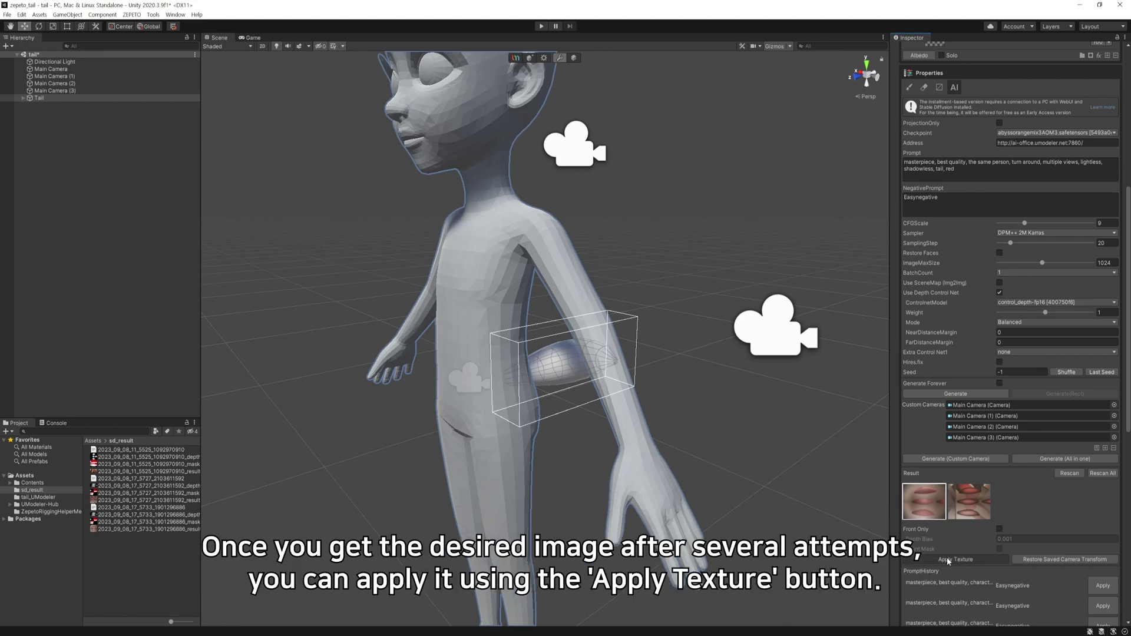
pyautogui.click(947, 558)
pyautogui.scroll(10, 1029, 533)
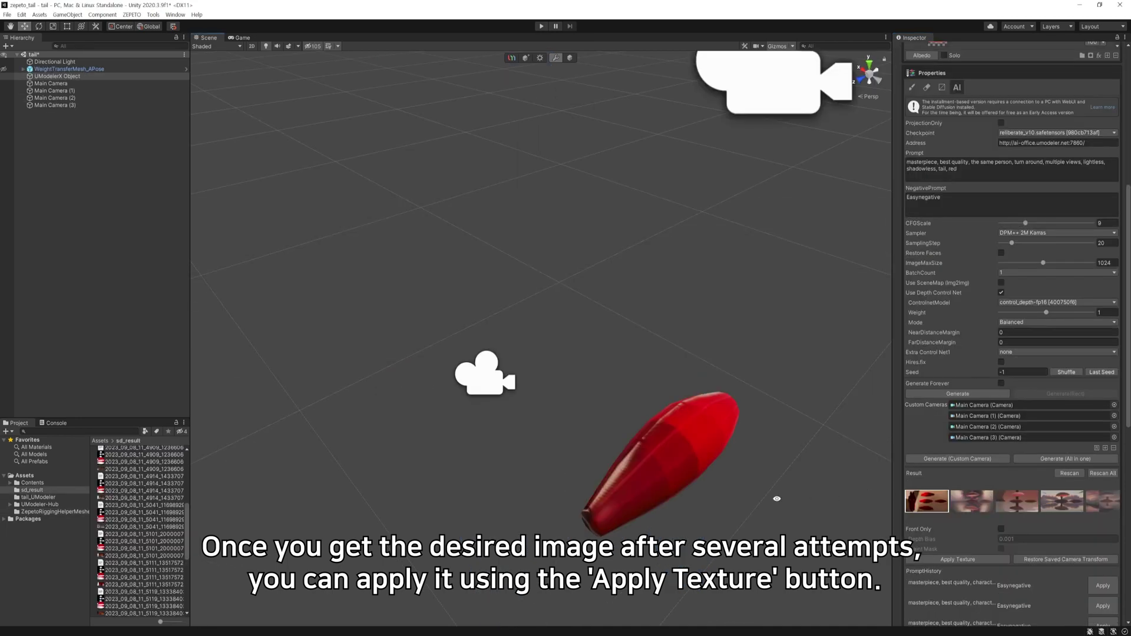
pyautogui.keyDown('alt'); pyautogui.moveTo(775, 497); pyautogui.dragTo(806, 390); pyautogui.keyUp('alt')
pyautogui.scroll(10, 984, 367)
pyautogui.click(920, 254)
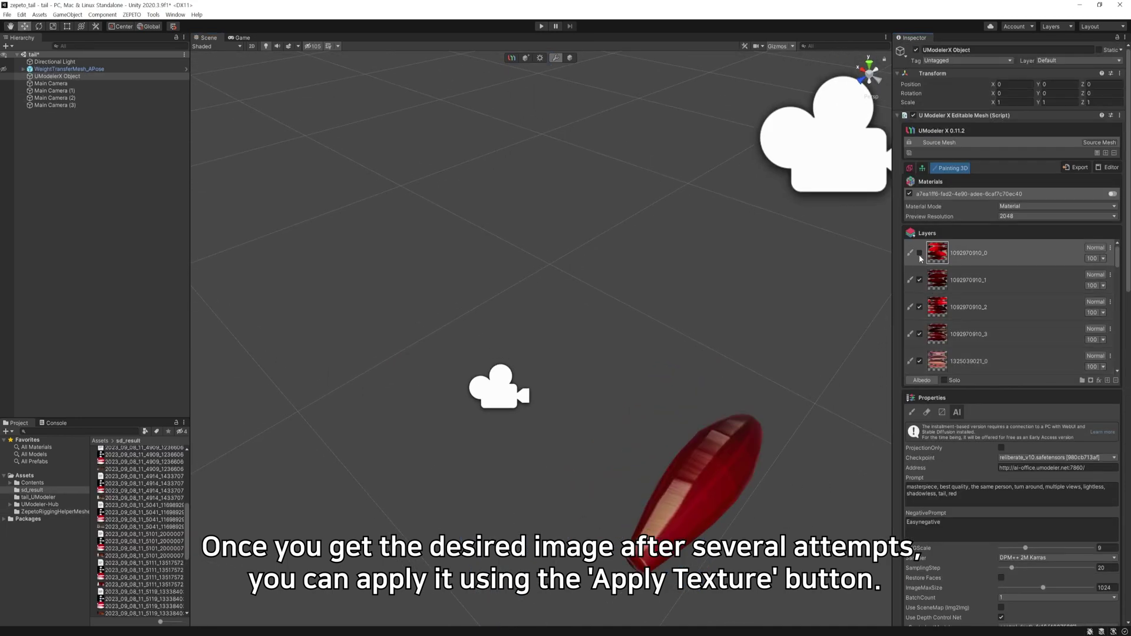
pyautogui.click(919, 253)
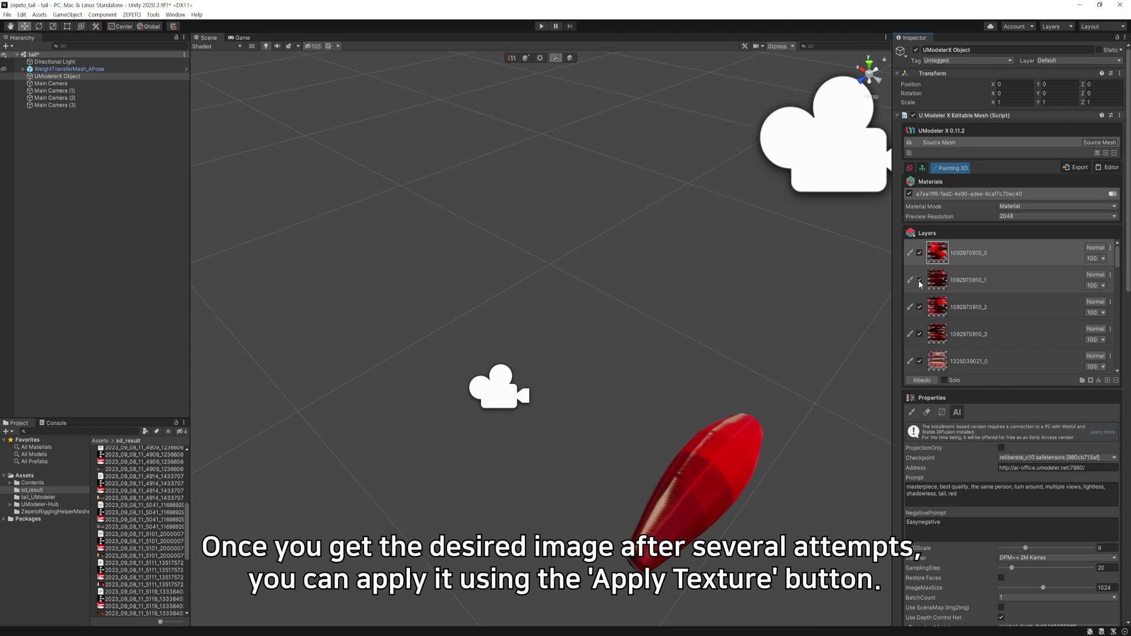
pyautogui.click(920, 308)
pyautogui.click(919, 307)
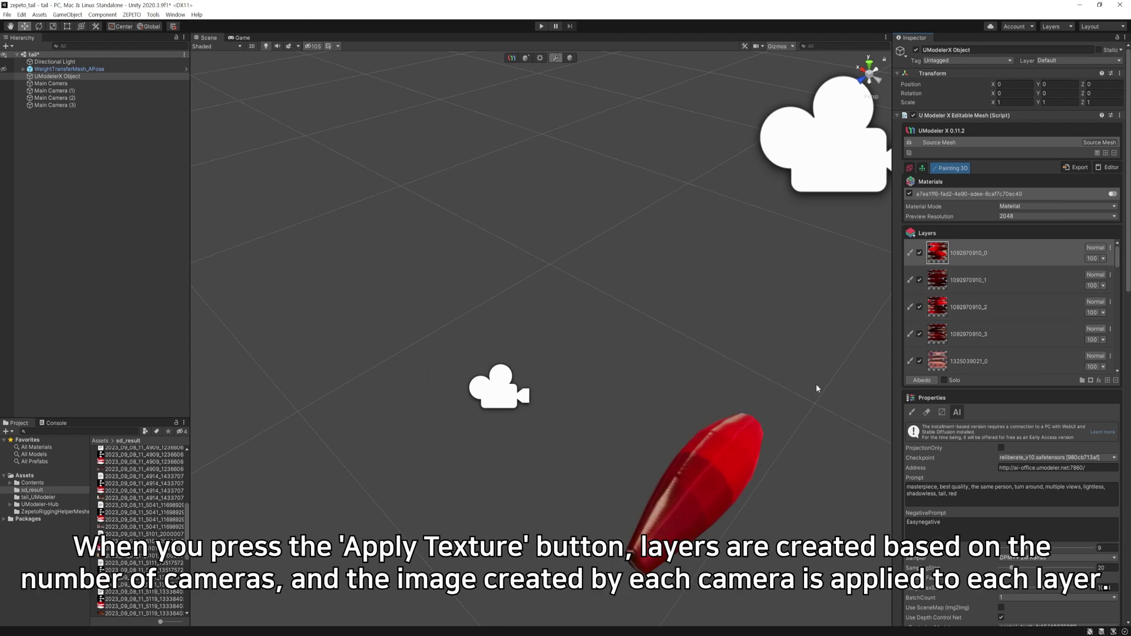
pyautogui.moveTo(815, 394); pyautogui.dragTo(775, 338, button='middle')
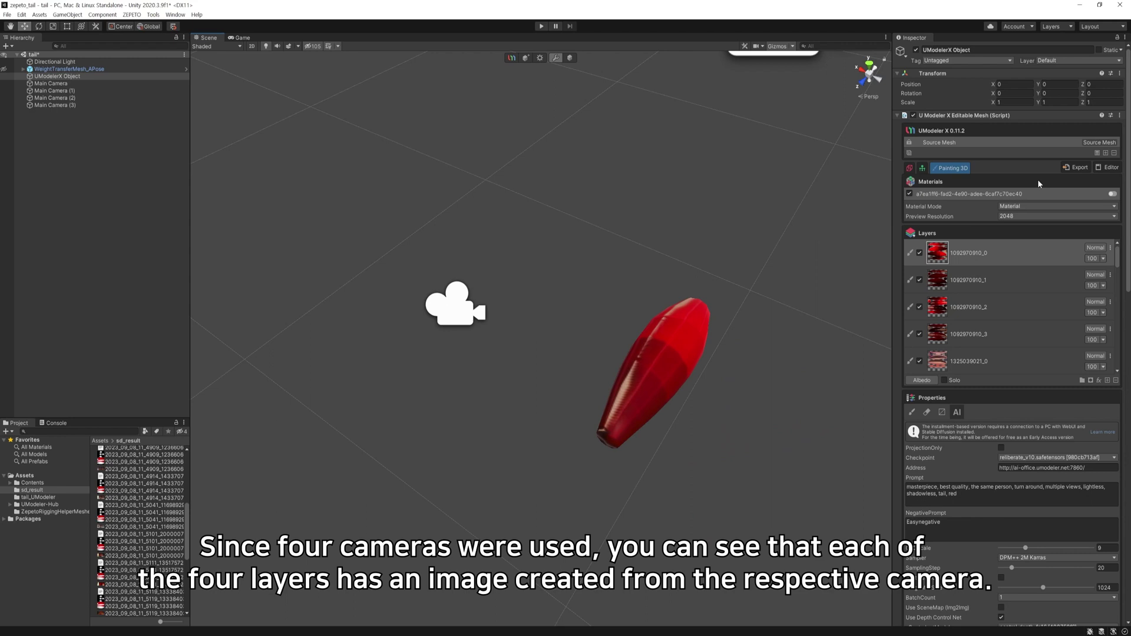
# - Set the material mode to Albedo so the tail displays without lighting
pyautogui.click(1052, 205)
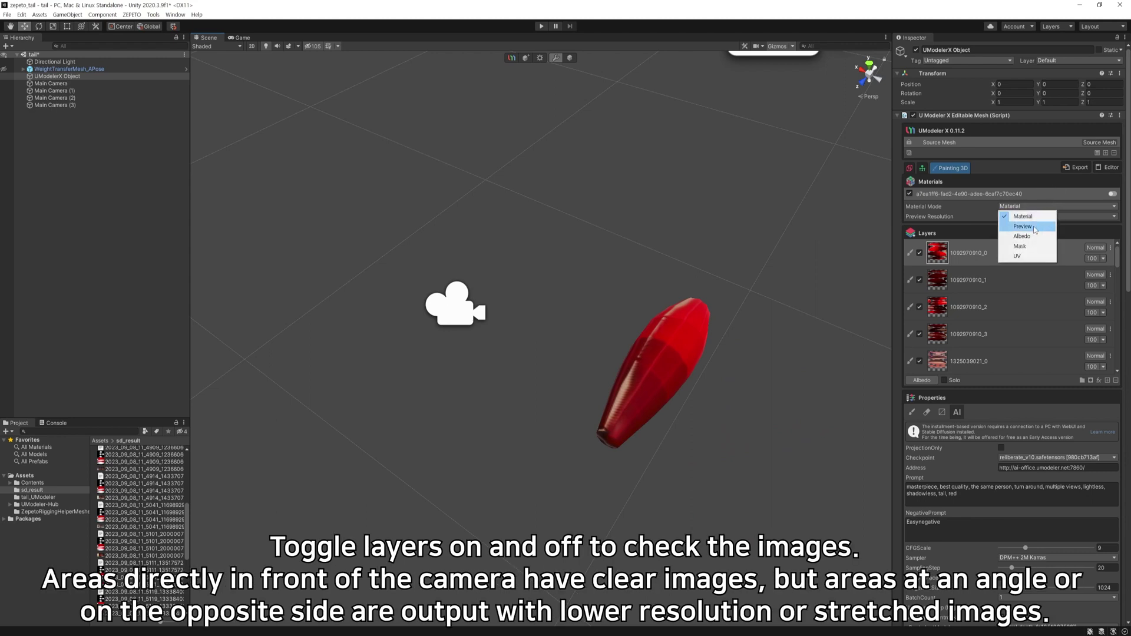
pyautogui.click(1034, 235)
pyautogui.moveTo(813, 333); pyautogui.dragTo(804, 324, button='middle')
pyautogui.scroll(4, 804, 324)
pyautogui.moveTo(804, 324); pyautogui.dragTo(824, 338, button='right')
pyautogui.moveTo(728, 359)
pyautogui.mouseDown(button='middle')
pyautogui.moveTo(736, 456)
pyautogui.moveTo(844, 430)
pyautogui.mouseUp(button='middle')
# - Set the paint brush to size 63 and opacity 4, and paint dark red over the pale streak along the tail's dark half
pyautogui.click(912, 413)
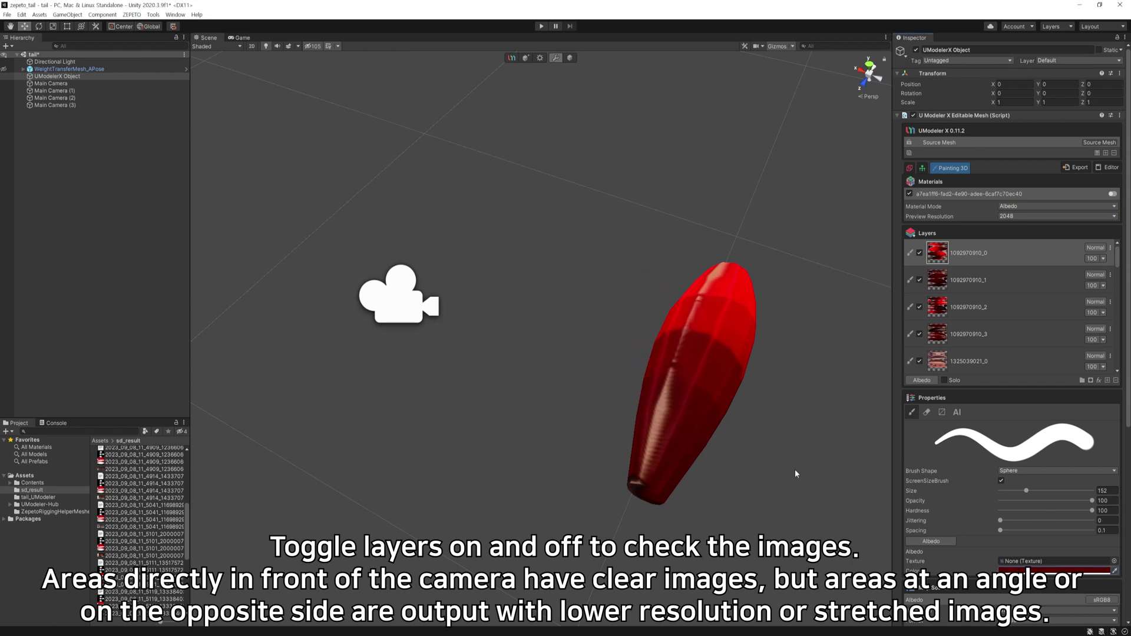
pyautogui.moveTo(1045, 503)
pyautogui.mouseDown()
pyautogui.moveTo(1004, 500)
pyautogui.moveTo(1010, 491)
pyautogui.mouseUp()
pyautogui.moveTo(676, 369)
pyautogui.mouseDown()
pyautogui.moveTo(641, 484)
pyautogui.moveTo(643, 471)
pyautogui.mouseUp()
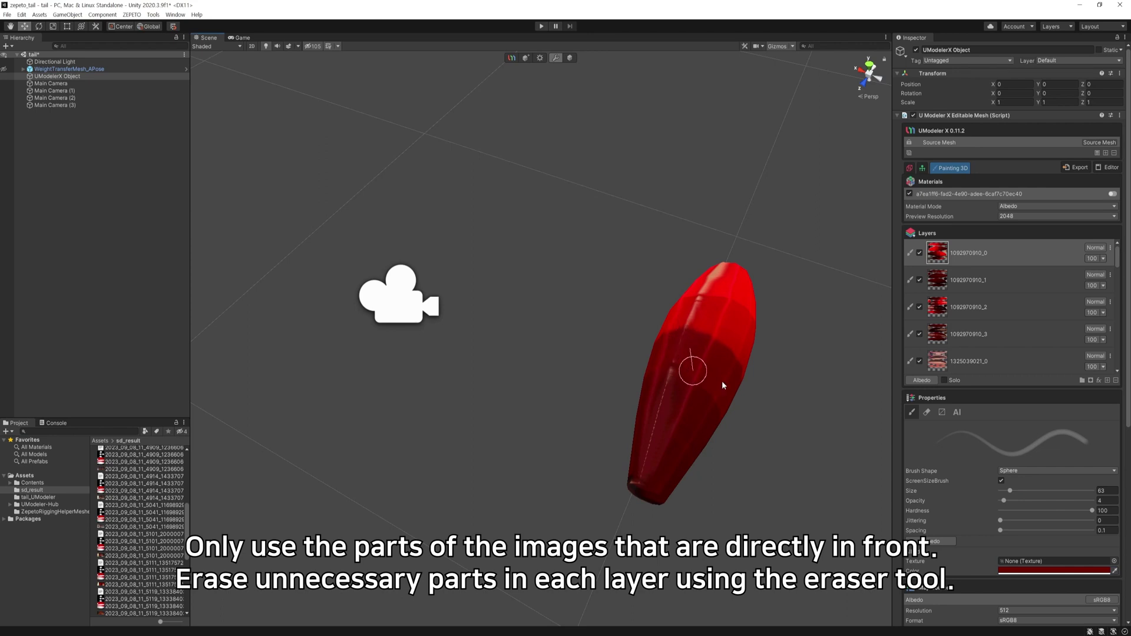
# - Sample the bright red from the tail and paint over the pale streaks at its pointed end
pyautogui.click(1114, 571)
pyautogui.keyDown('alt'); pyautogui.moveTo(838, 434); pyautogui.dragTo(790, 338); pyautogui.keyUp('alt')
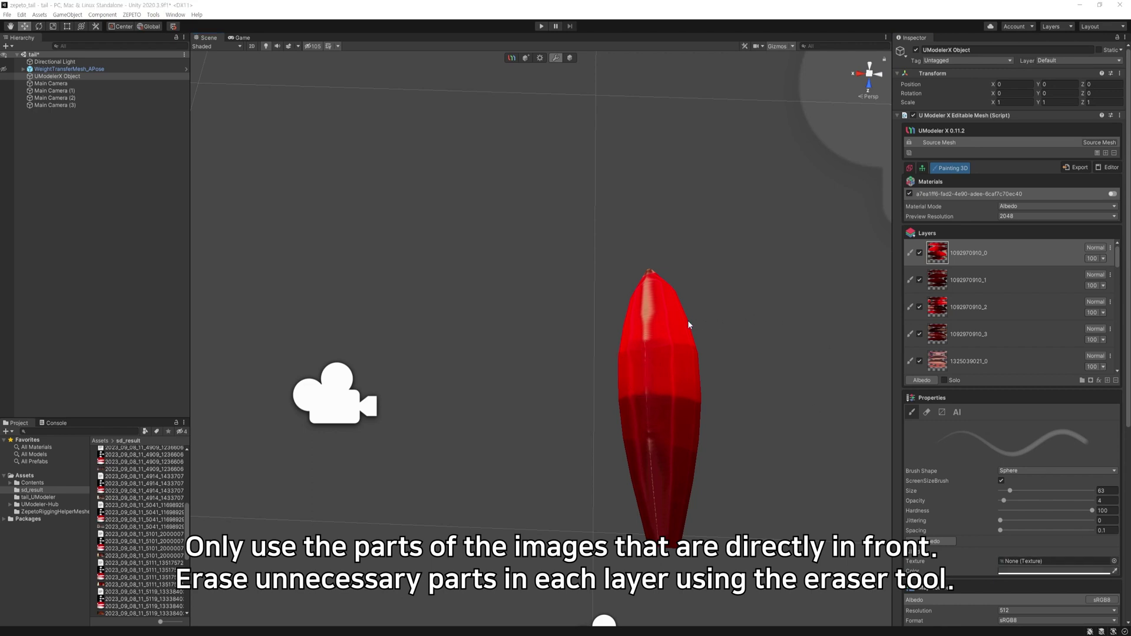
pyautogui.moveTo(647, 340)
pyautogui.mouseDown()
pyautogui.moveTo(652, 270)
pyautogui.moveTo(647, 312)
pyautogui.moveTo(599, 285)
pyautogui.moveTo(596, 265)
pyautogui.mouseUp()
pyautogui.moveTo(596, 265); pyautogui.dragTo(751, 518, button='middle')
pyautogui.moveTo(750, 517)
pyautogui.keyDown('alt'); pyautogui.mouseDown()
pyautogui.moveTo(681, 379)
pyautogui.moveTo(704, 460)
pyautogui.moveTo(711, 446)
pyautogui.moveTo(726, 471)
pyautogui.moveTo(712, 439)
pyautogui.mouseUp(); pyautogui.keyUp('alt')
pyautogui.keyDown('alt'); pyautogui.scroll(5, 719, 437); pyautogui.keyUp('alt')
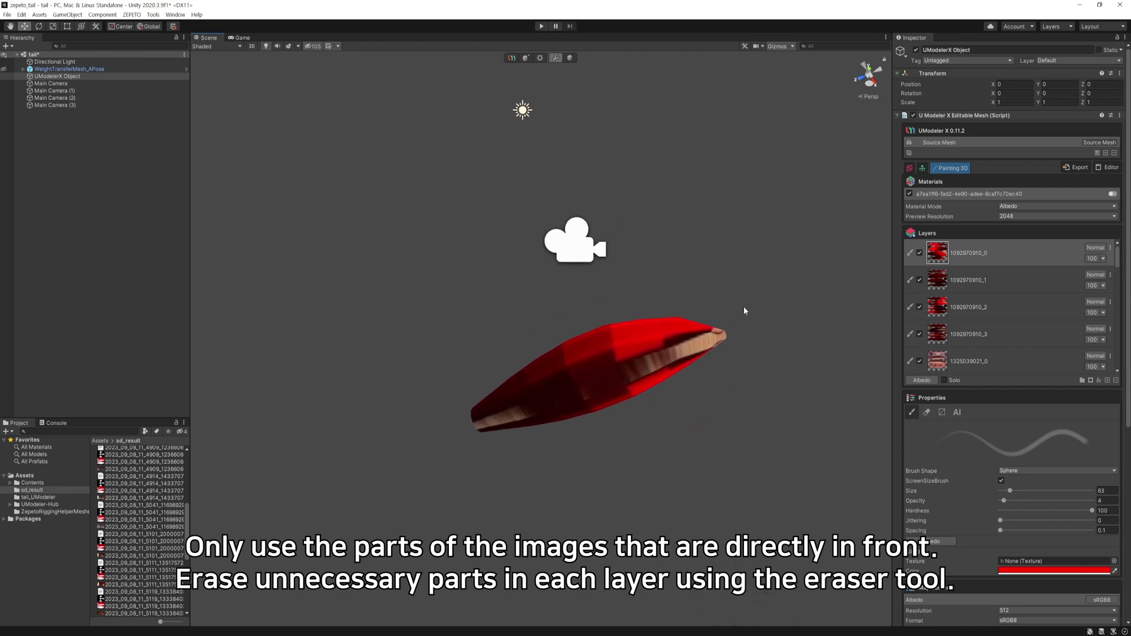
pyautogui.moveTo(664, 354)
pyautogui.mouseDown()
pyautogui.moveTo(710, 340)
pyautogui.moveTo(638, 364)
pyautogui.moveTo(637, 380)
pyautogui.moveTo(625, 367)
pyautogui.moveTo(655, 375)
pyautogui.mouseUp()
pyautogui.keyDown('alt'); pyautogui.moveTo(760, 382); pyautogui.dragTo(782, 330); pyautogui.keyUp('alt')
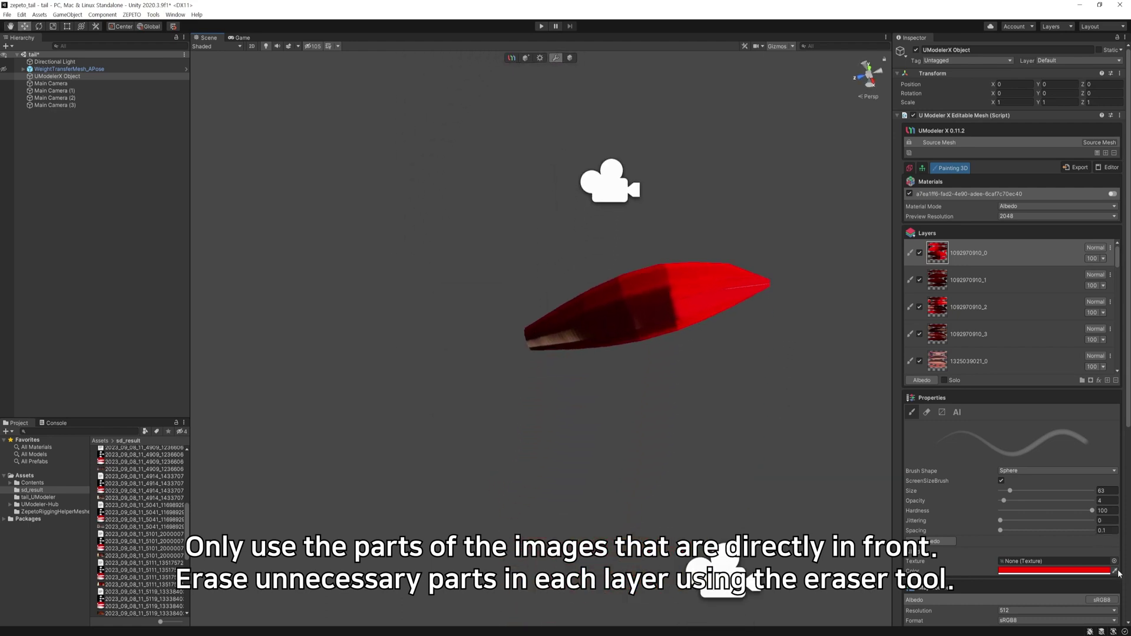
# - Sample the dark red and paint over the dark section and pale streak toward the tail's narrow base
pyautogui.moveTo(638, 303); pyautogui.dragTo(670, 328)
pyautogui.keyDown('alt'); pyautogui.moveTo(662, 285); pyautogui.dragTo(724, 373); pyautogui.keyUp('alt')
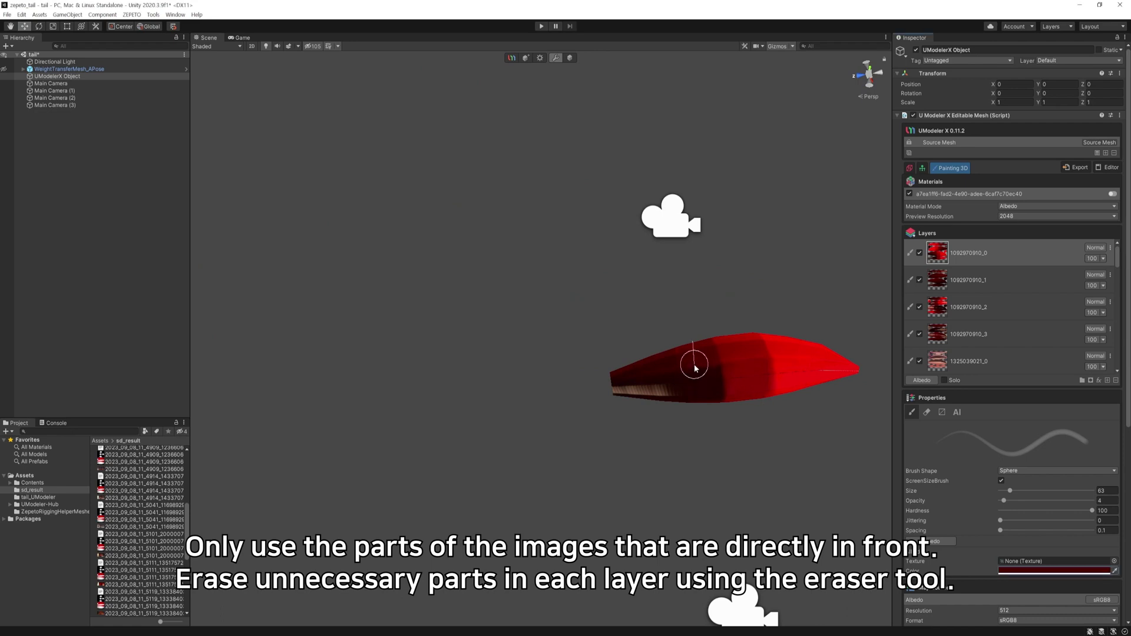
pyautogui.moveTo(710, 370)
pyautogui.mouseDown()
pyautogui.moveTo(696, 375)
pyautogui.moveTo(698, 396)
pyautogui.mouseUp()
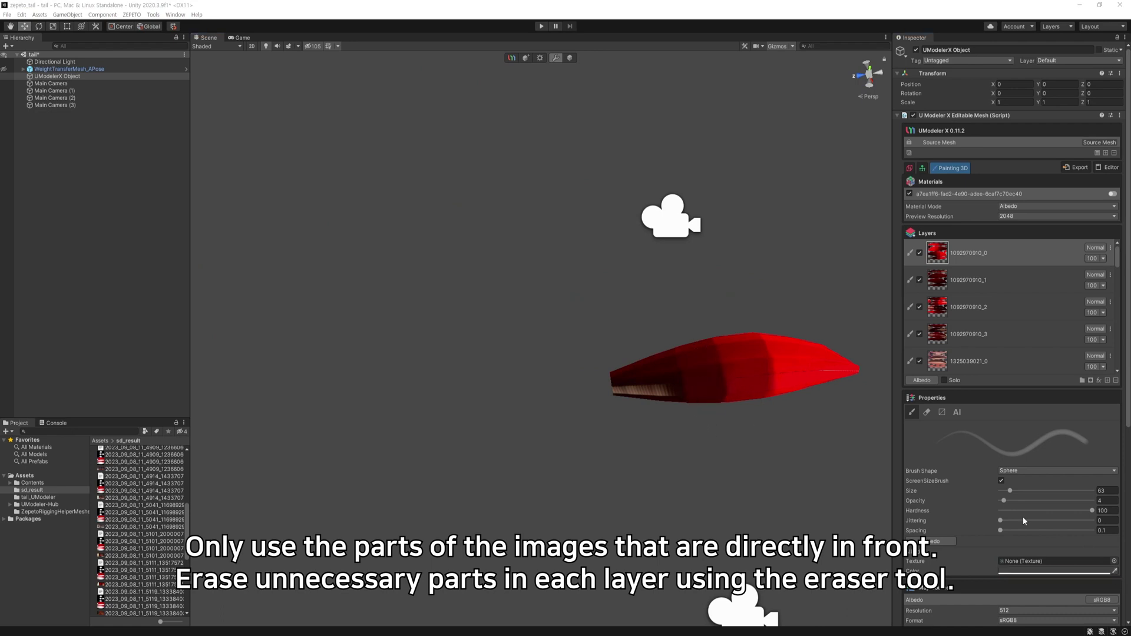
pyautogui.click(669, 364)
pyautogui.moveTo(669, 382)
pyautogui.mouseDown()
pyautogui.moveTo(671, 394)
pyautogui.moveTo(620, 386)
pyautogui.moveTo(652, 394)
pyautogui.moveTo(633, 384)
pyautogui.moveTo(646, 385)
pyautogui.mouseUp()
pyautogui.moveTo(772, 408)
pyautogui.keyDown('alt'); pyautogui.mouseDown()
pyautogui.moveTo(577, 460)
pyautogui.moveTo(719, 311)
pyautogui.moveTo(535, 356)
pyautogui.moveTo(764, 314)
pyautogui.mouseUp(); pyautogui.keyUp('alt')
pyautogui.scroll(5, 706, 323)
# - Sample the bright red again and touch up the remaining areas around the tail's bright section
pyautogui.click(1114, 571)
pyautogui.click(643, 404)
pyautogui.moveTo(637, 427)
pyautogui.keyDown('alt'); pyautogui.mouseDown()
pyautogui.moveTo(823, 396)
pyautogui.moveTo(613, 411)
pyautogui.moveTo(671, 396)
pyautogui.mouseUp(); pyautogui.keyUp('alt')
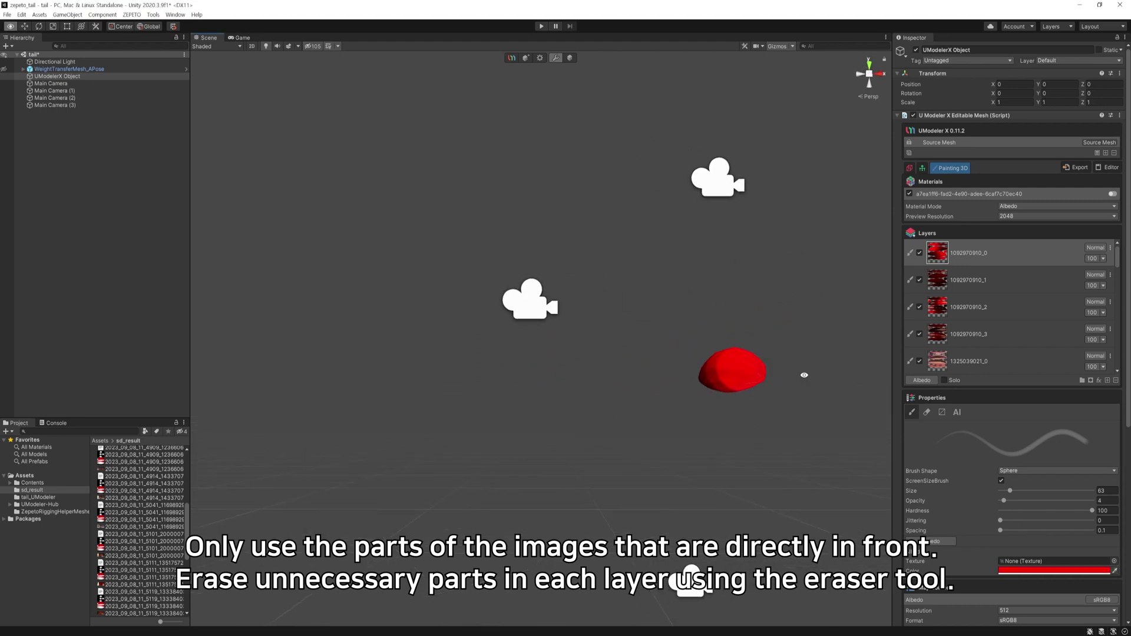
pyautogui.keyDown('alt'); pyautogui.moveTo(805, 375); pyautogui.dragTo(686, 362); pyautogui.keyUp('alt')
pyautogui.scroll(4, 686, 363)
pyautogui.moveTo(702, 354); pyautogui.dragTo(699, 371, button='middle')
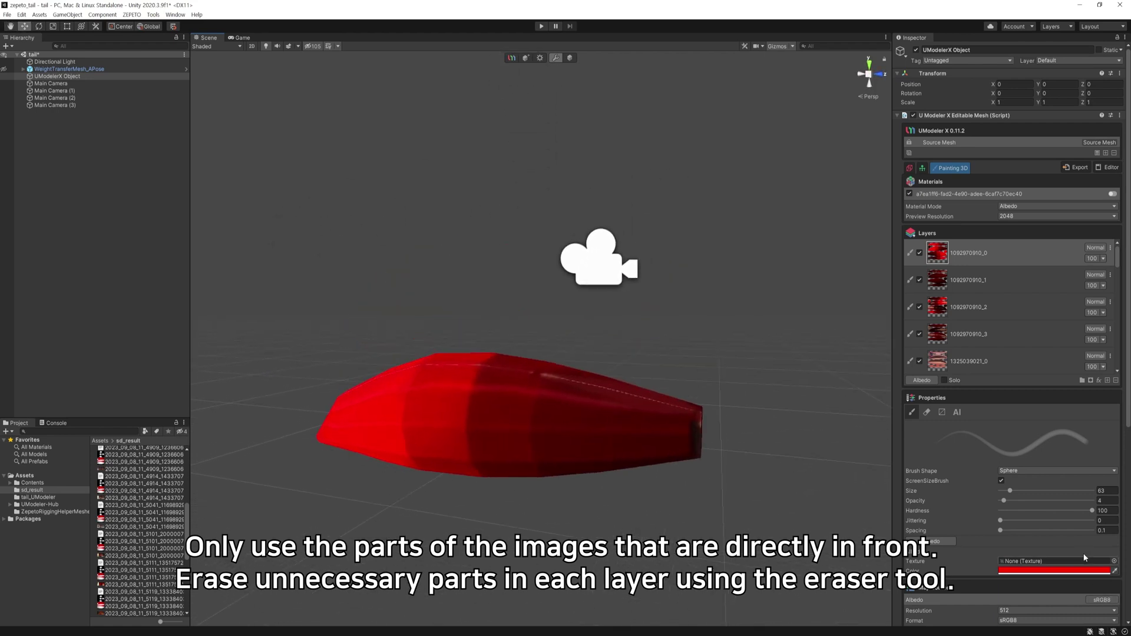
# - Sample the dark red beside the tail's base and paint the base rim and surrounding surface with it
pyautogui.click(1114, 571)
pyautogui.click(684, 430)
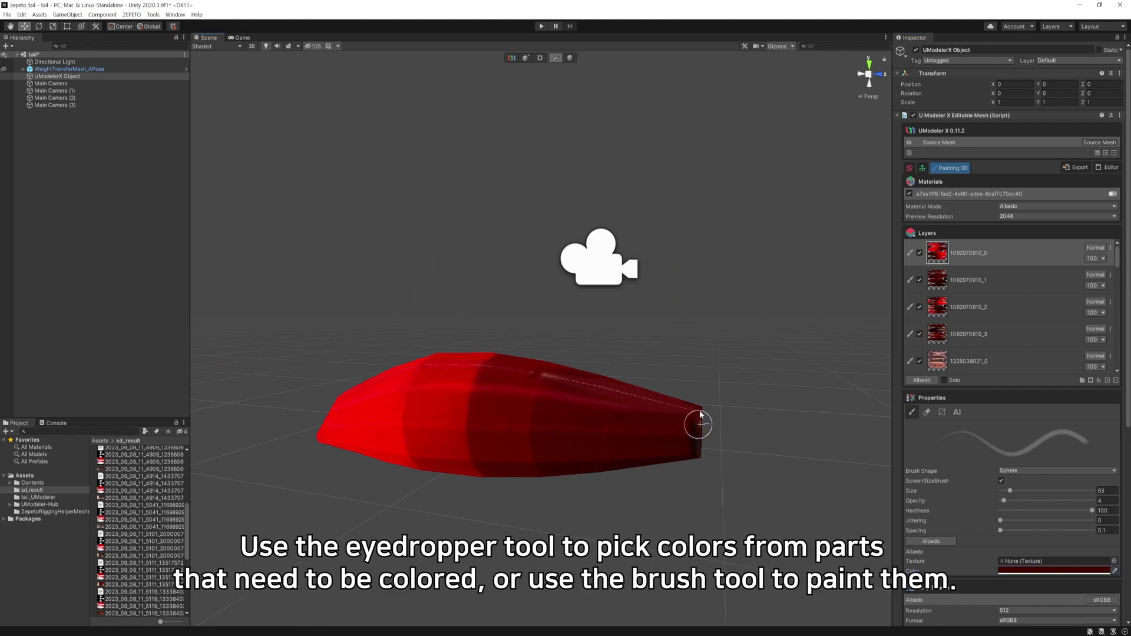
pyautogui.keyDown('alt'); pyautogui.moveTo(705, 434); pyautogui.dragTo(679, 449); pyautogui.keyUp('alt')
pyautogui.moveTo(627, 443); pyautogui.dragTo(728, 437, button='middle')
pyautogui.moveTo(488, 376)
pyautogui.mouseDown()
pyautogui.moveTo(480, 396)
pyautogui.moveTo(485, 369)
pyautogui.moveTo(442, 396)
pyautogui.moveTo(793, 429)
pyautogui.moveTo(611, 414)
pyautogui.moveTo(723, 420)
pyautogui.mouseUp()
pyautogui.scroll(3, 707, 427)
pyautogui.keyDown('alt'); pyautogui.moveTo(661, 477); pyautogui.dragTo(653, 460); pyautogui.keyUp('alt')
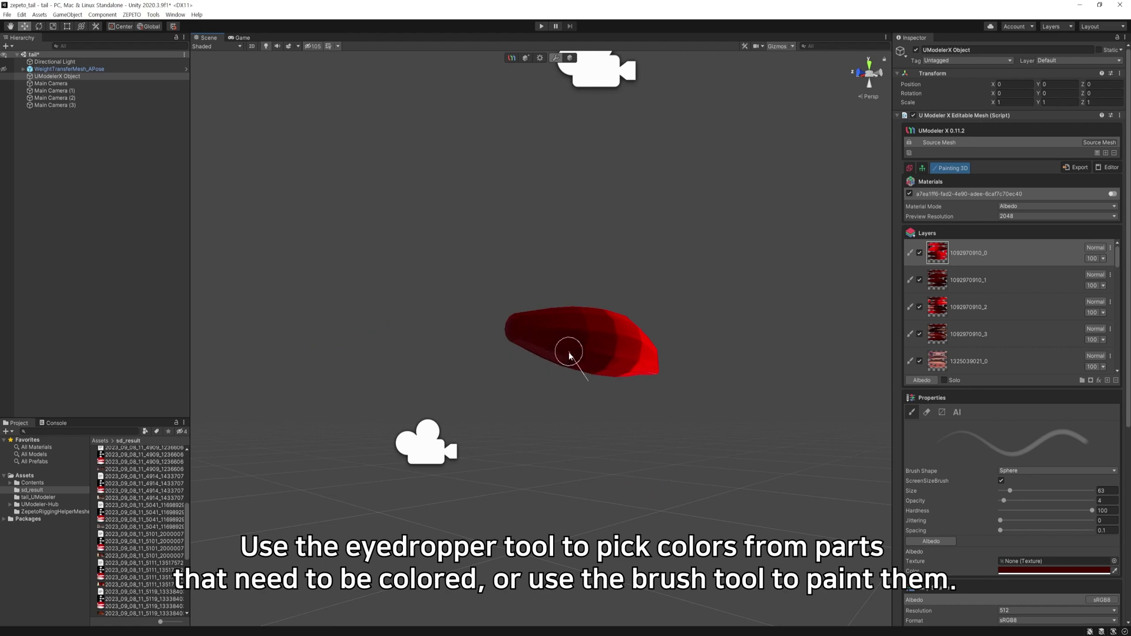
pyautogui.keyDown('alt'); pyautogui.moveTo(639, 350); pyautogui.dragTo(636, 391); pyautogui.keyUp('alt')
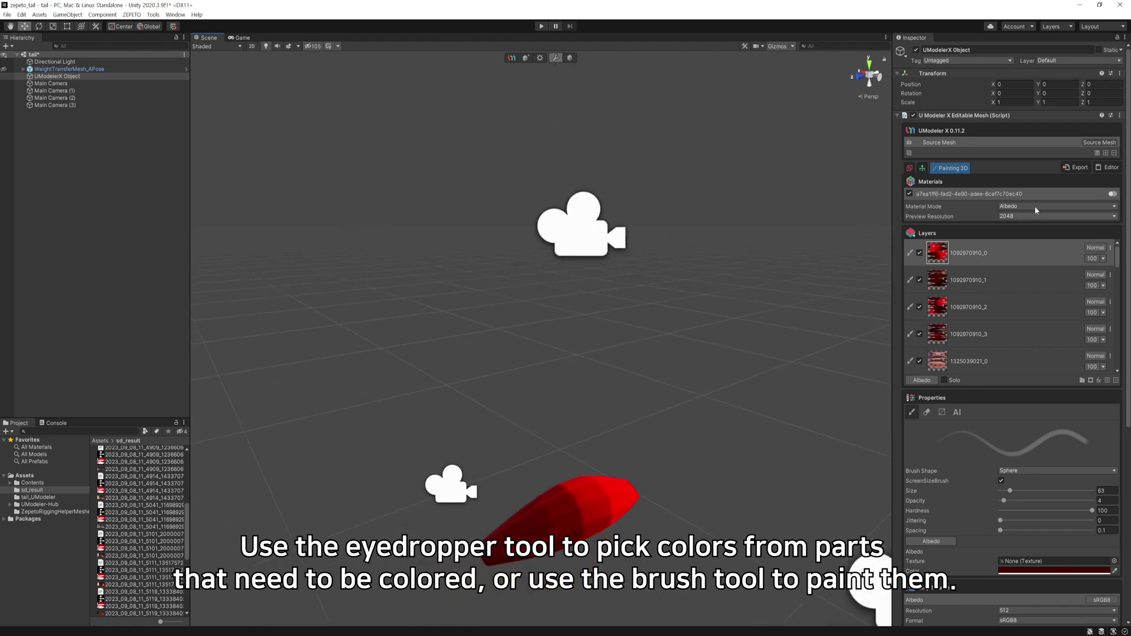
# - Open the 2D painting view, examine the tail's painted UV layout, and close the floating view
pyautogui.click(1109, 168)
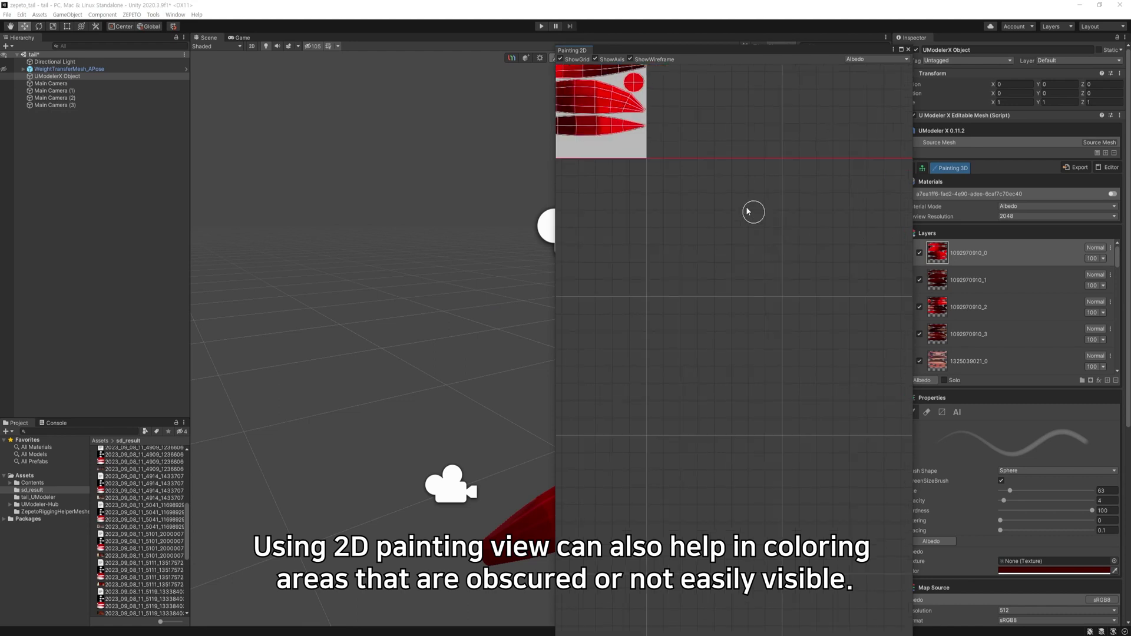
pyautogui.moveTo(659, 147); pyautogui.dragTo(802, 398, button='middle')
pyautogui.scroll(5, 800, 390)
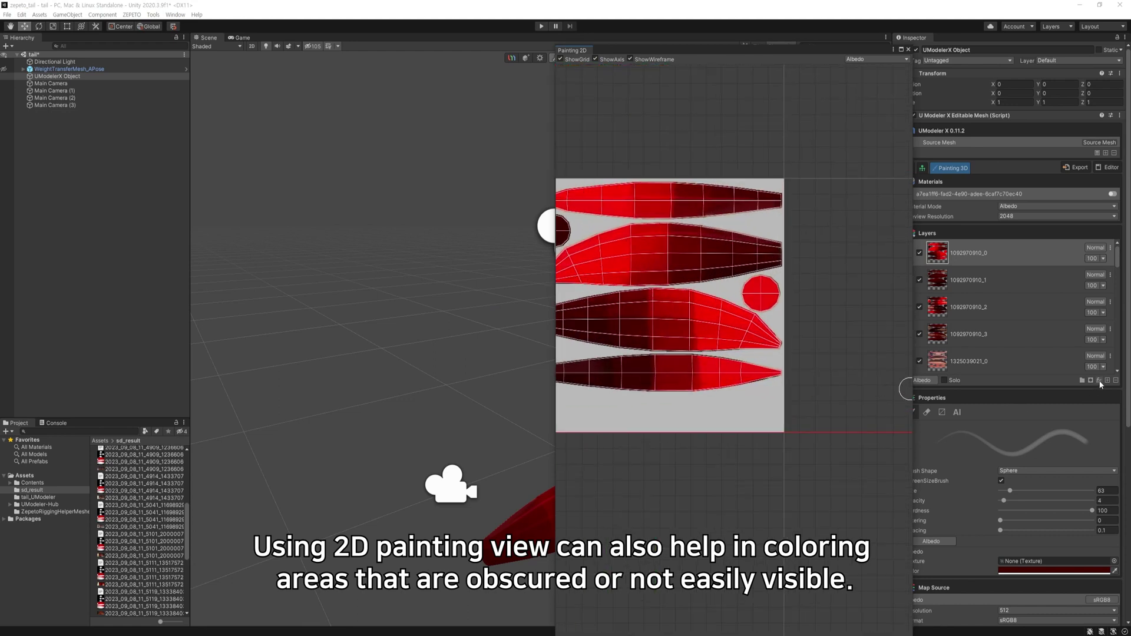
pyautogui.moveTo(796, 393)
pyautogui.mouseDown(button='middle')
pyautogui.moveTo(851, 396)
pyautogui.moveTo(857, 410)
pyautogui.mouseUp(button='middle')
pyautogui.scroll(2, 856, 408)
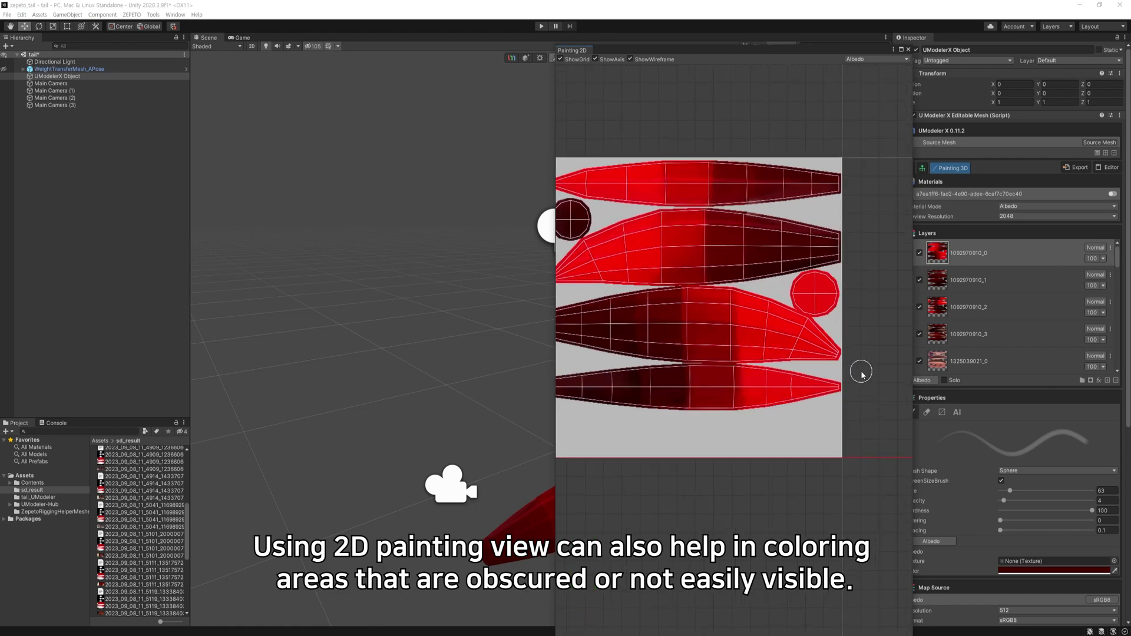
pyautogui.moveTo(860, 372); pyautogui.dragTo(870, 410, button='middle')
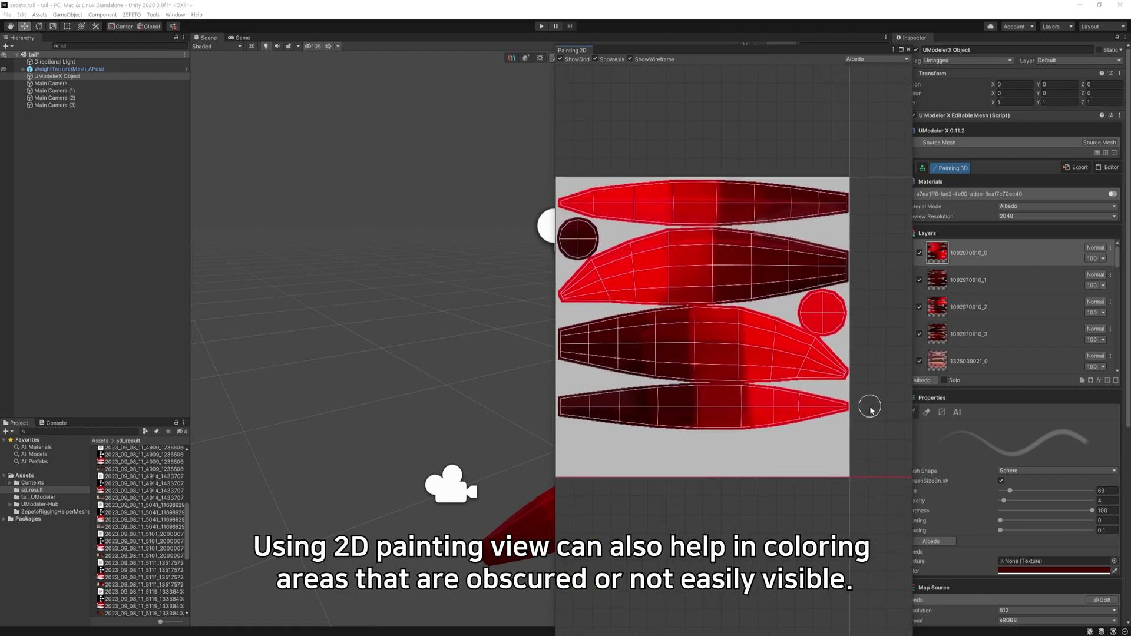
pyautogui.click(908, 50)
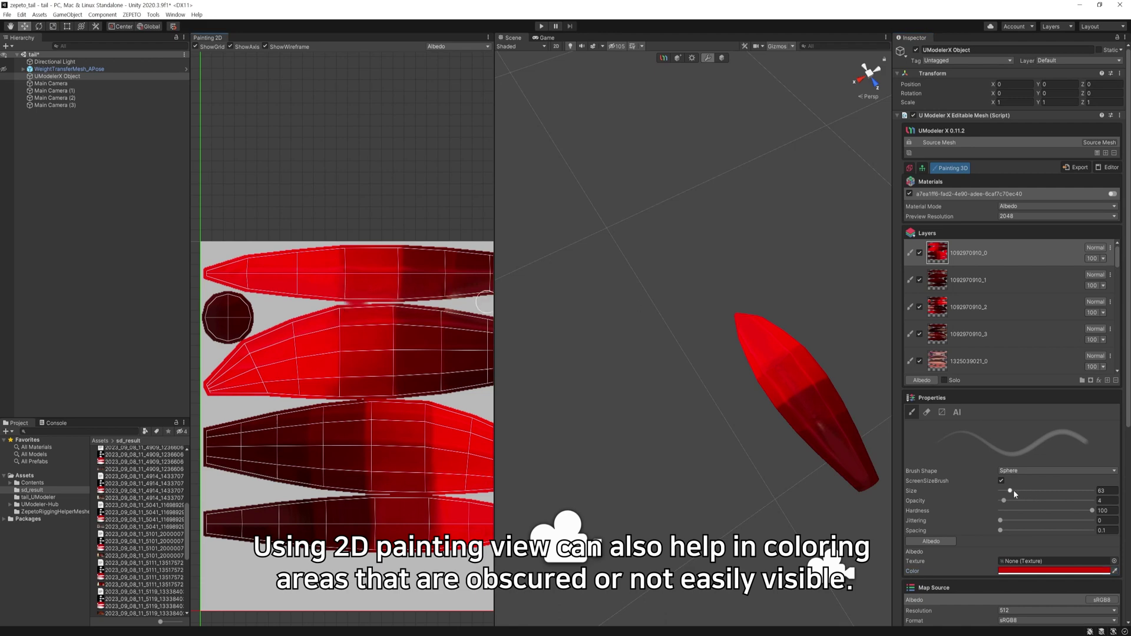
# - Set the brush to size 56 and opacity 100, and paint red between the top two UV islands in the 2D view
pyautogui.moveTo(1010, 491); pyautogui.dragTo(1093, 490)
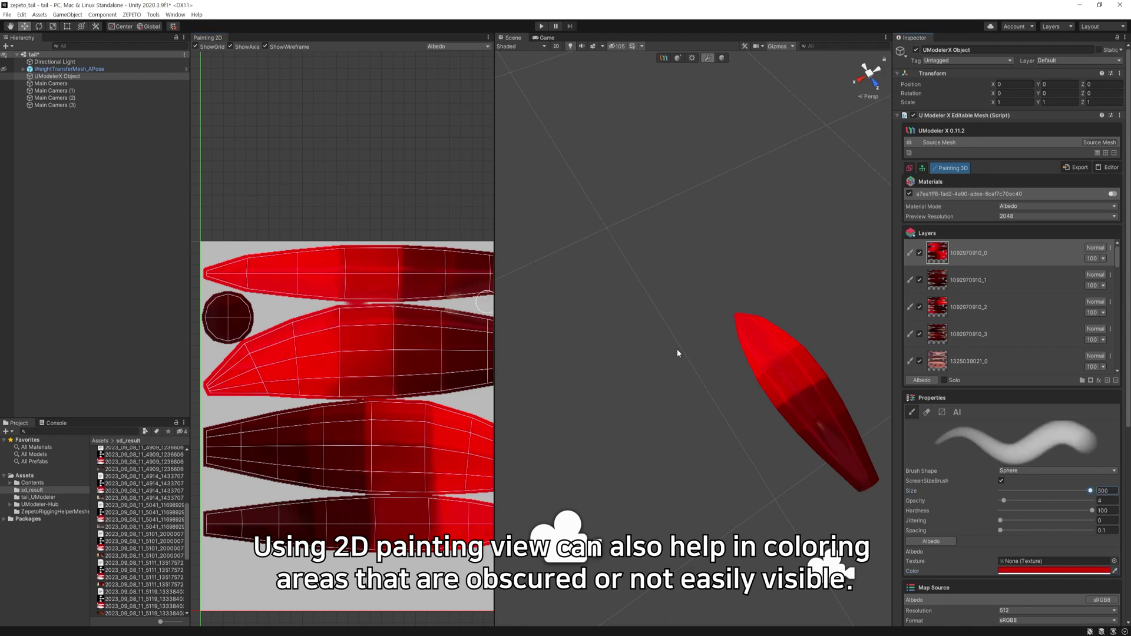
pyautogui.click(1009, 490)
pyautogui.moveTo(1003, 500); pyautogui.dragTo(1075, 501)
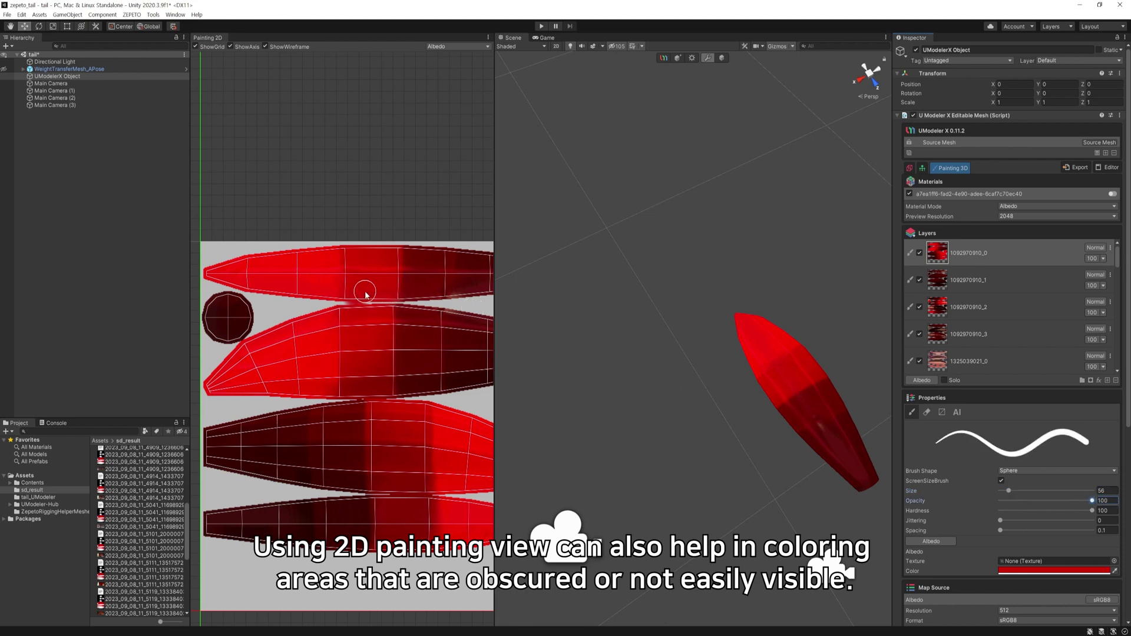
pyautogui.moveTo(362, 293)
pyautogui.mouseDown()
pyautogui.moveTo(387, 296)
pyautogui.moveTo(345, 311)
pyautogui.moveTo(380, 310)
pyautogui.mouseUp()
pyautogui.moveTo(445, 324); pyautogui.dragTo(409, 325, button='middle')
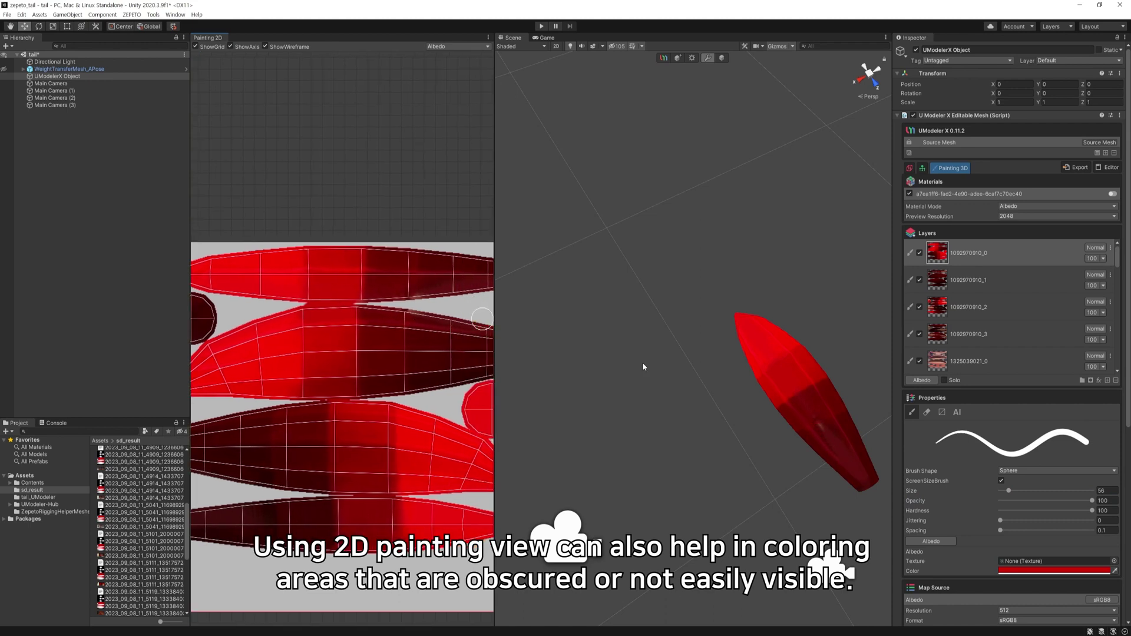
# - Sample the dark red in the 2D view and paint the gap beside the red area between the top two islands
pyautogui.click(1114, 570)
pyautogui.click(391, 281)
pyautogui.moveTo(374, 296)
pyautogui.mouseDown()
pyautogui.moveTo(397, 296)
pyautogui.moveTo(386, 307)
pyautogui.moveTo(395, 307)
pyautogui.mouseUp()
pyautogui.moveTo(453, 306); pyautogui.dragTo(427, 308, button='middle')
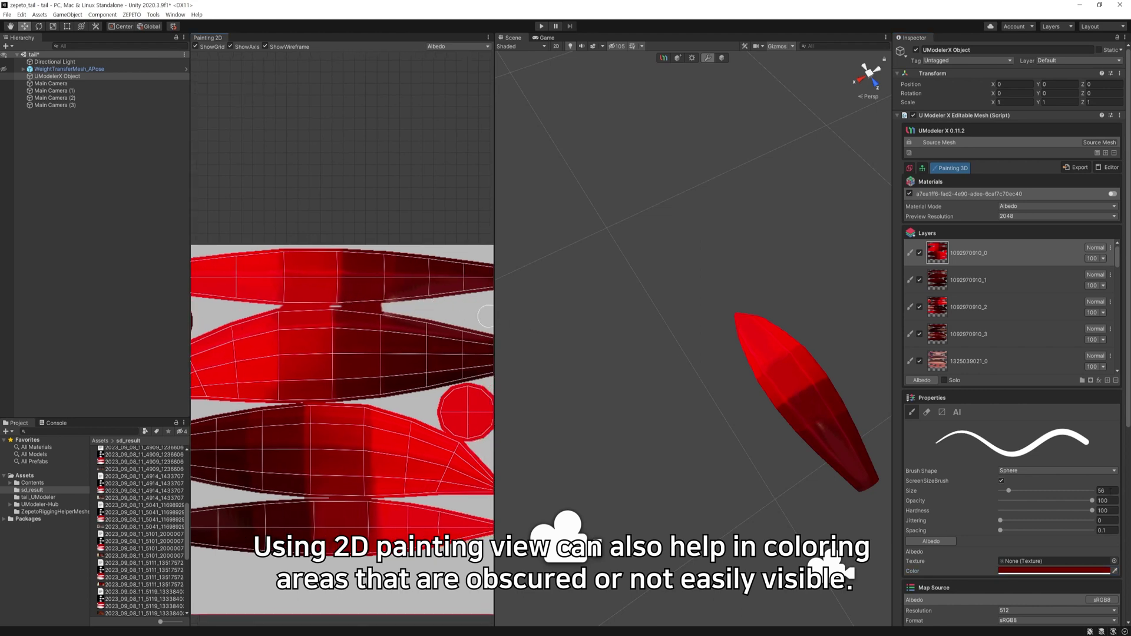
# - Sample a darker red from the top island and extend the paint along the facing edges of the top two islands
pyautogui.click(1114, 571)
pyautogui.click(377, 323)
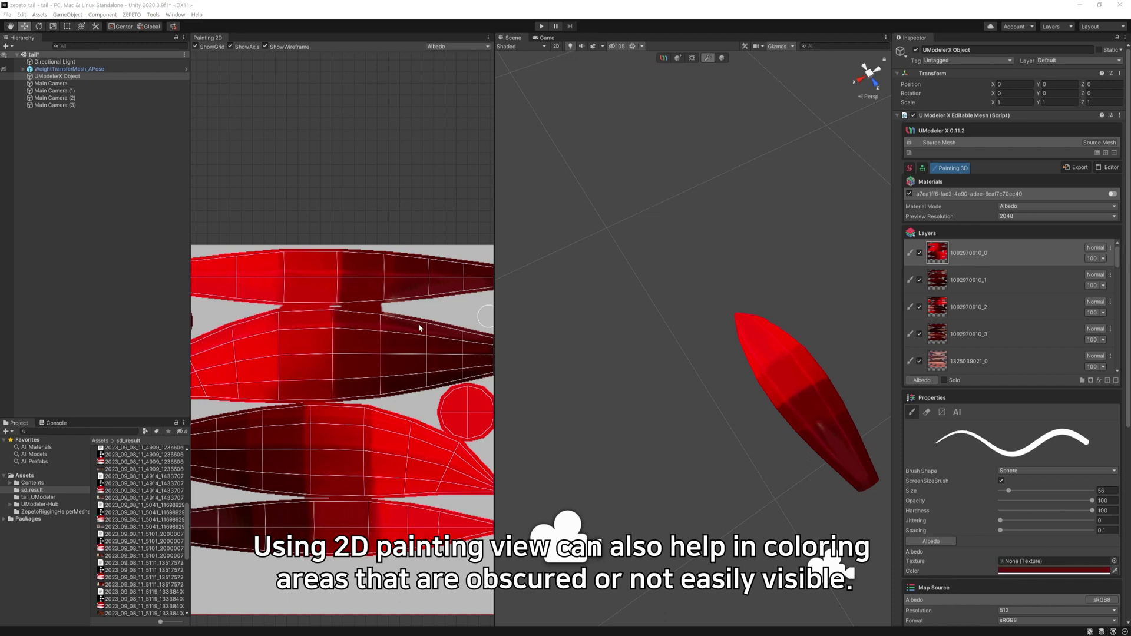
pyautogui.click(1116, 570)
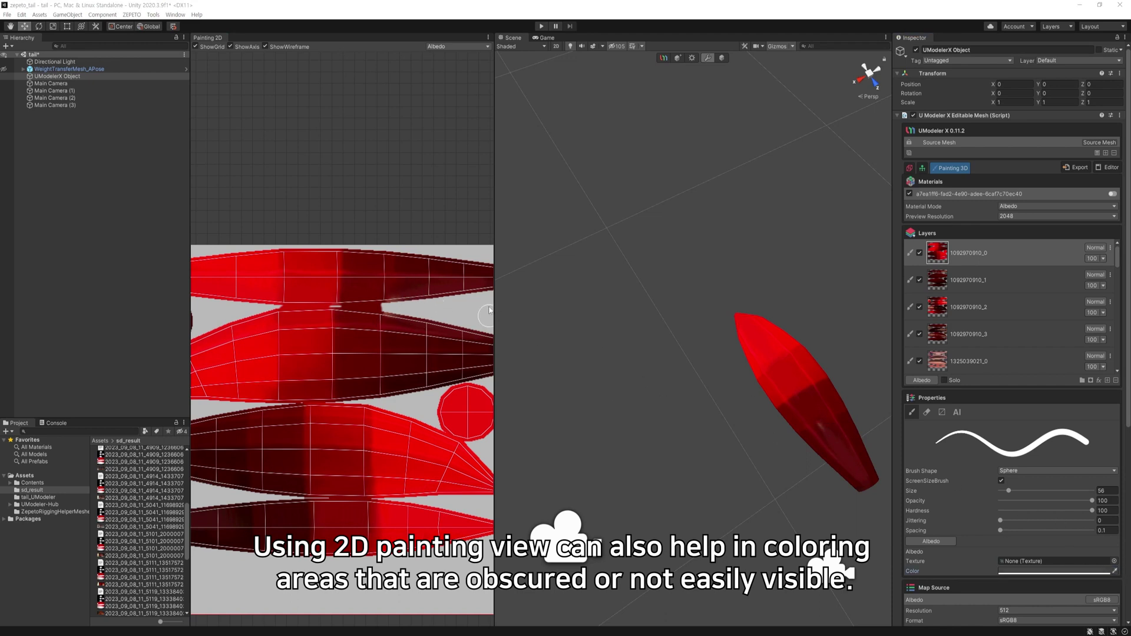
pyautogui.click(1114, 571)
pyautogui.click(412, 289)
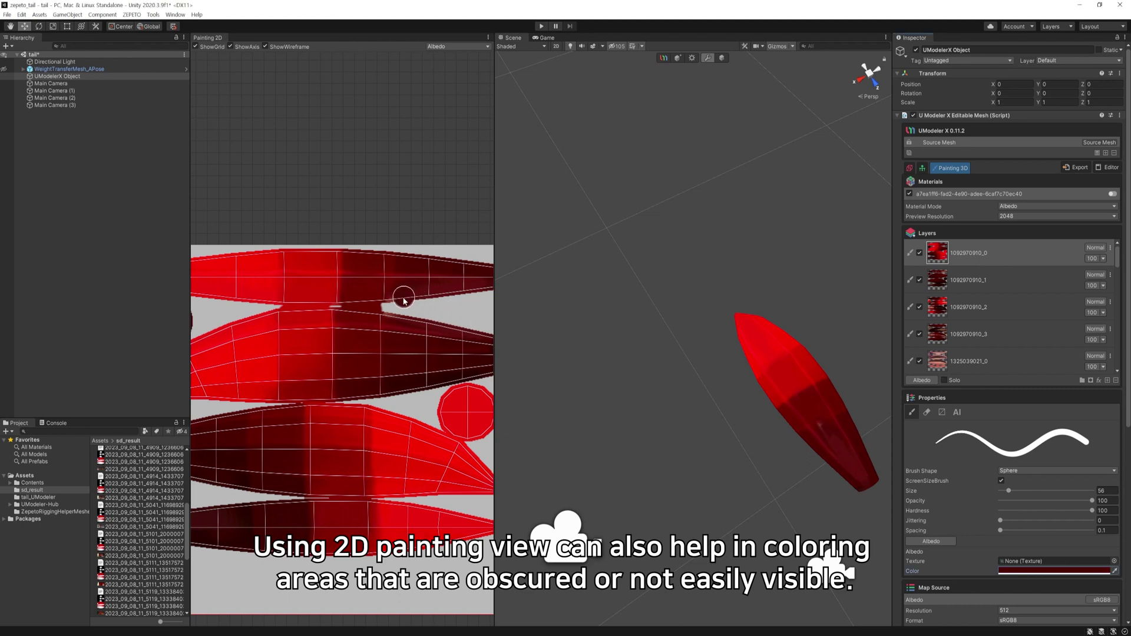
pyautogui.moveTo(394, 301)
pyautogui.mouseDown()
pyautogui.moveTo(480, 289)
pyautogui.moveTo(393, 314)
pyautogui.moveTo(477, 331)
pyautogui.mouseUp()
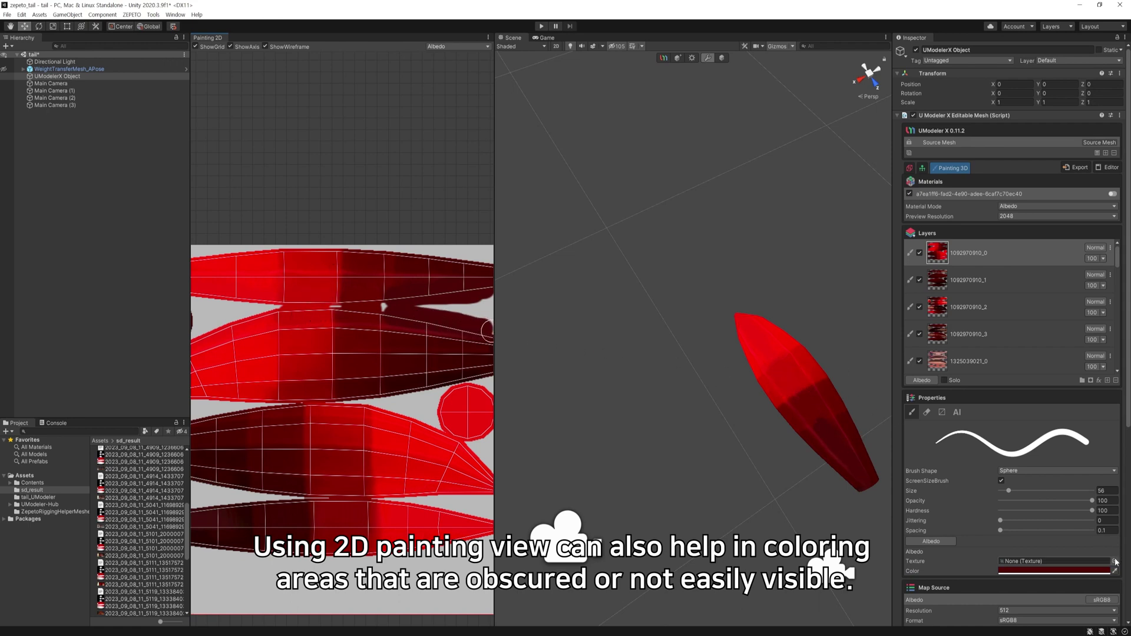
# - Set the brush opacity to 5 and size to 22, and blend the mark on the 3D tail's dark section using sampled dark red
pyautogui.click(1006, 500)
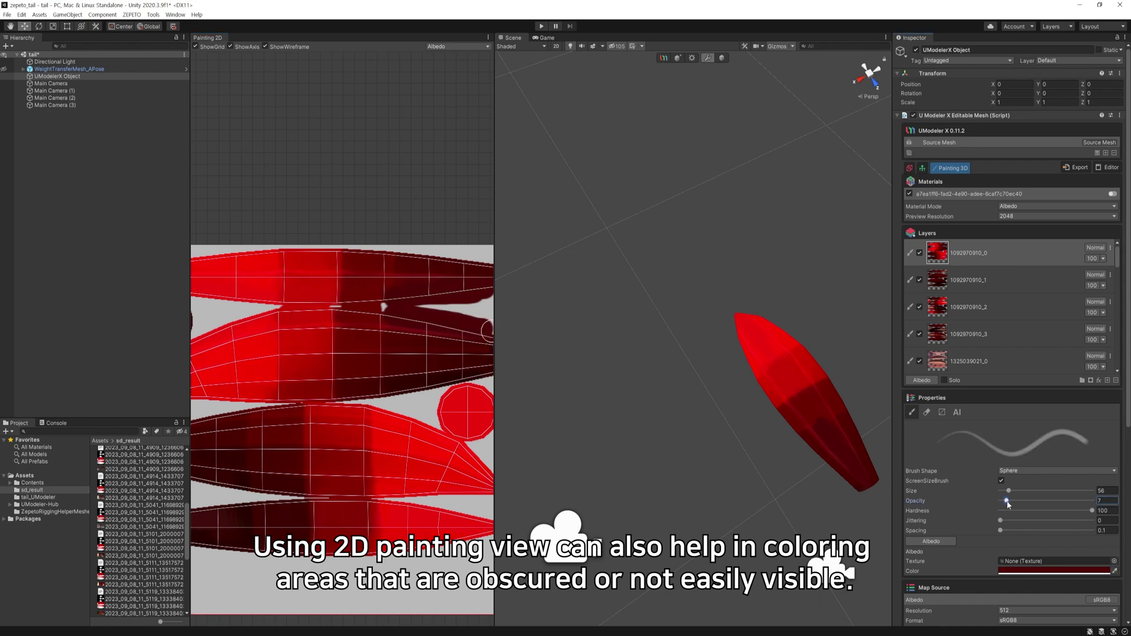
pyautogui.click(1114, 571)
pyautogui.click(817, 417)
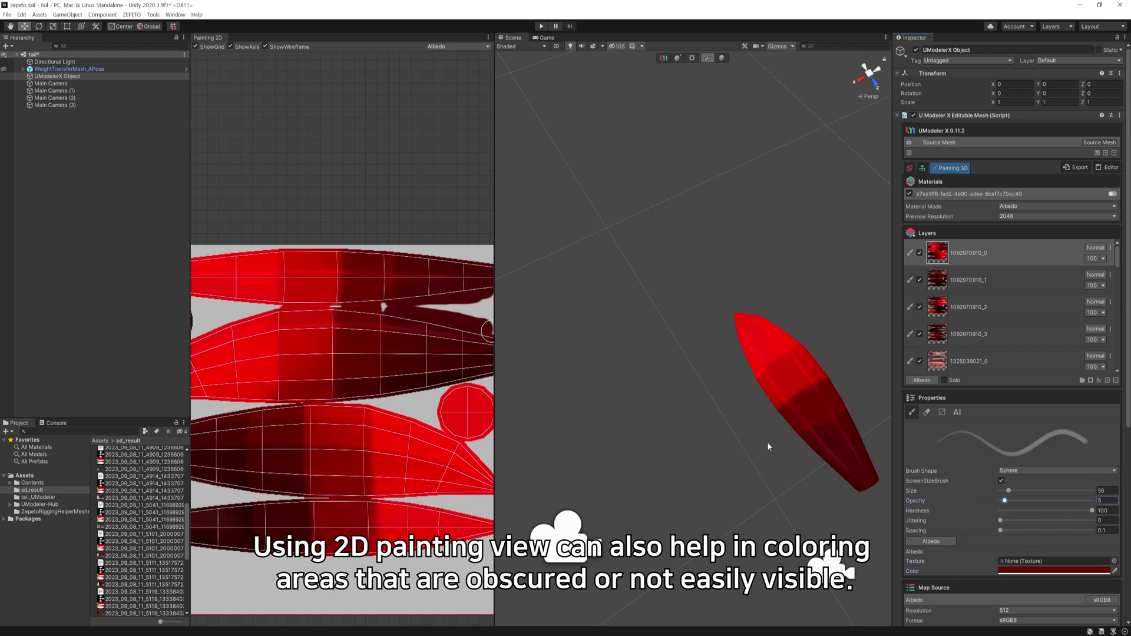
pyautogui.click(748, 439)
pyautogui.press('[')
pyautogui.press('[')
pyautogui.press('[')
pyautogui.press('[')
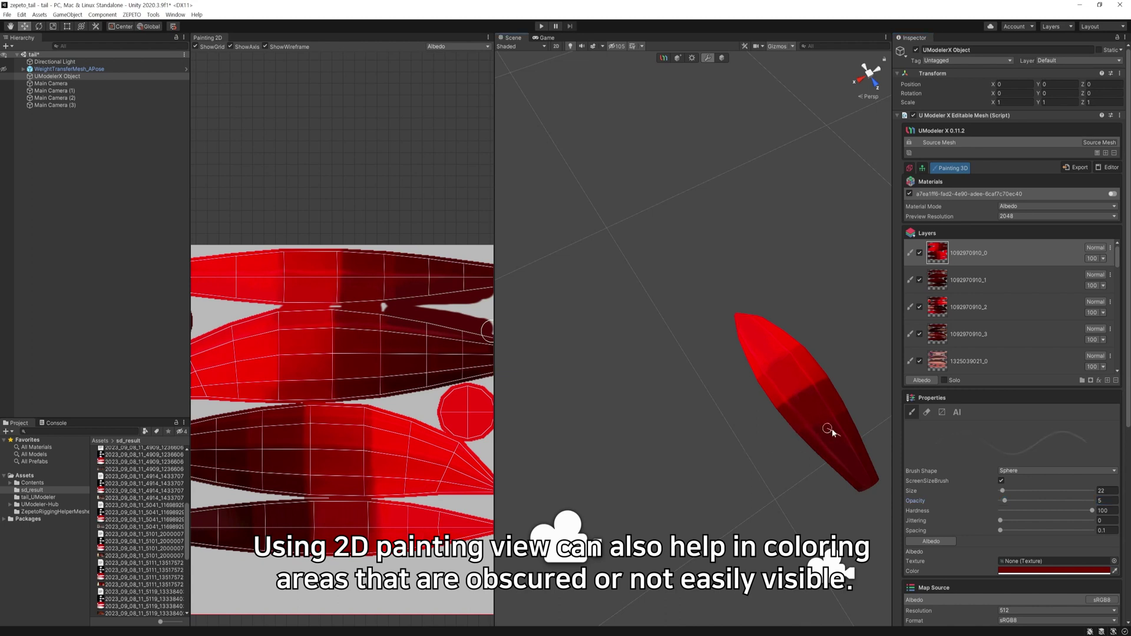
pyautogui.click(1114, 570)
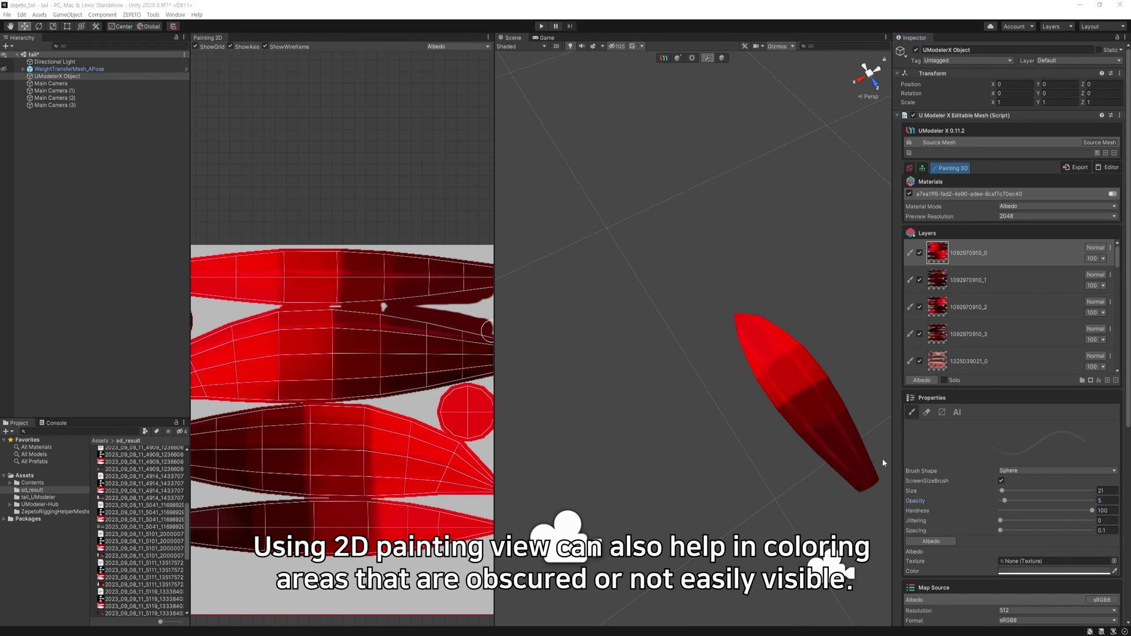
pyautogui.click(832, 428)
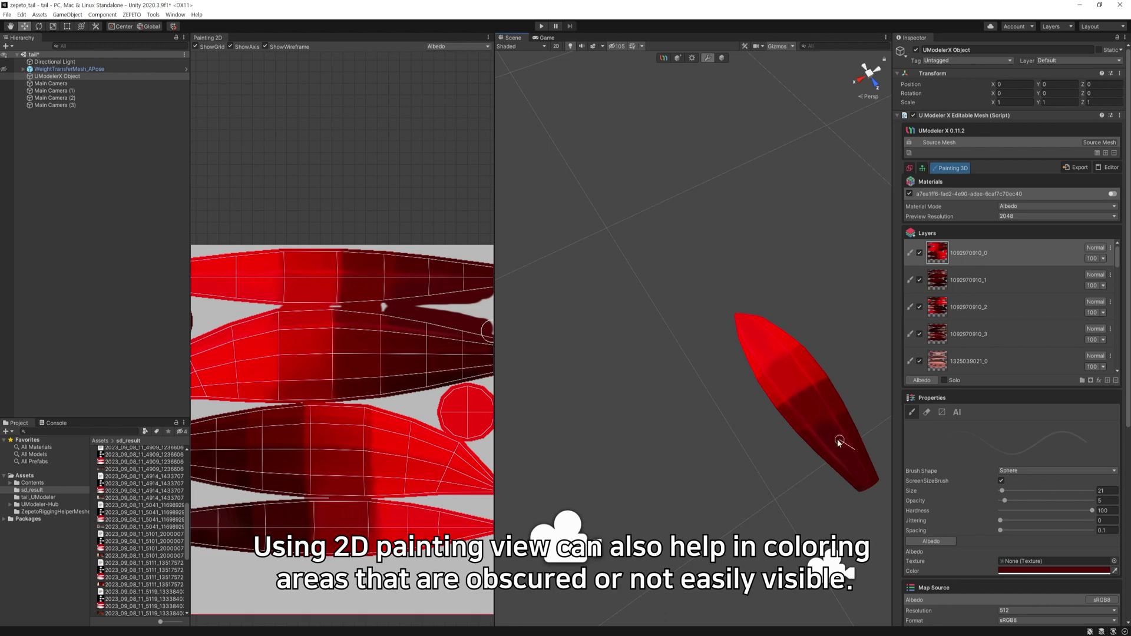
pyautogui.keyDown('alt'); pyautogui.moveTo(781, 509); pyautogui.dragTo(624, 406); pyautogui.keyUp('alt')
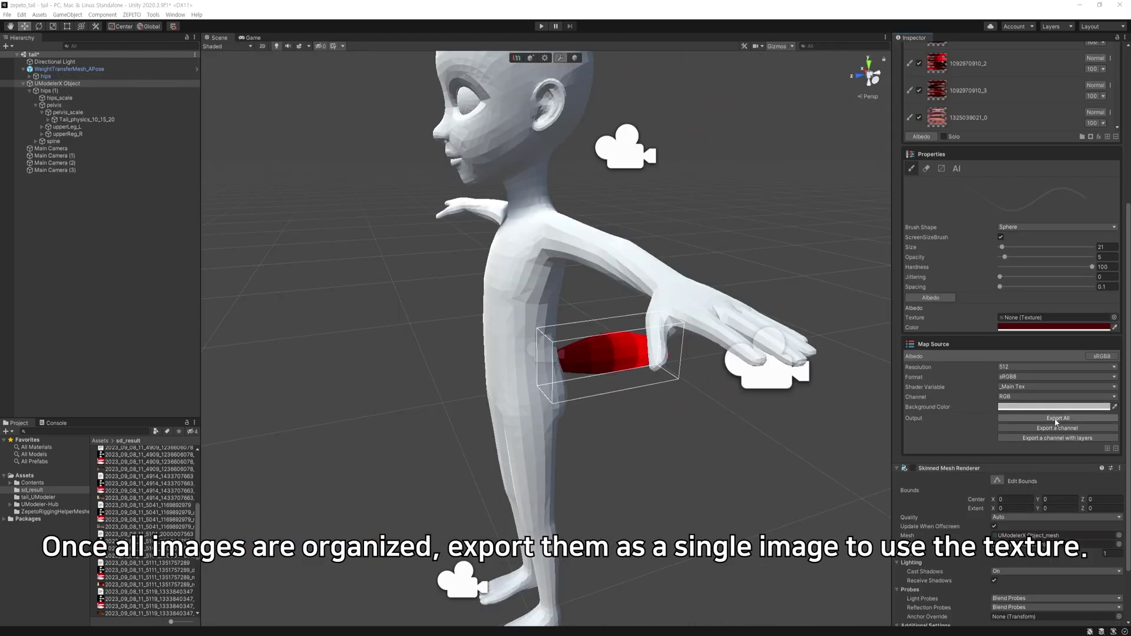
# - Export all texture layers of the tail as a single PNG named "tail" in the project's Assets folder
pyautogui.click(1058, 418)
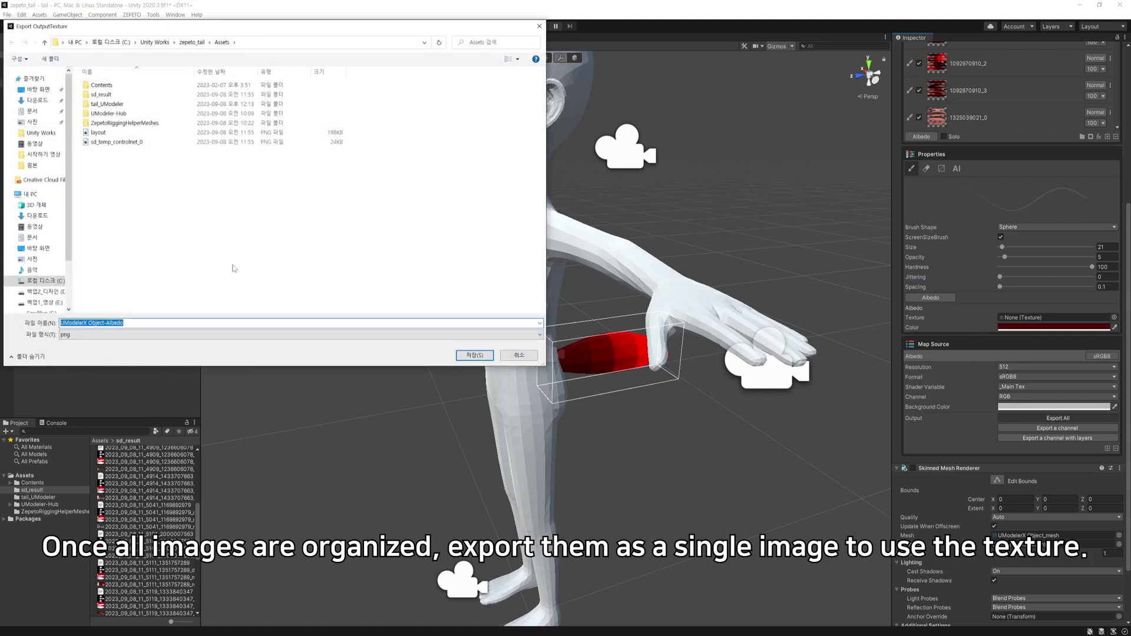
pyautogui.write('tail')
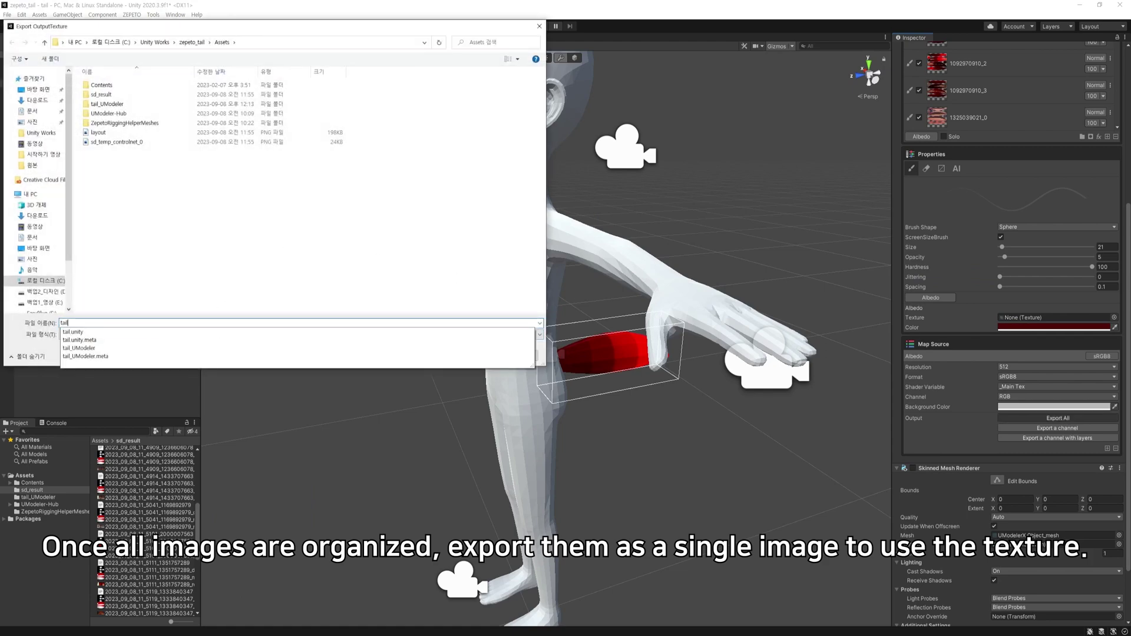
pyautogui.press('Return')
pyautogui.moveTo(772, 237); pyautogui.dragTo(730, 263, button='middle')
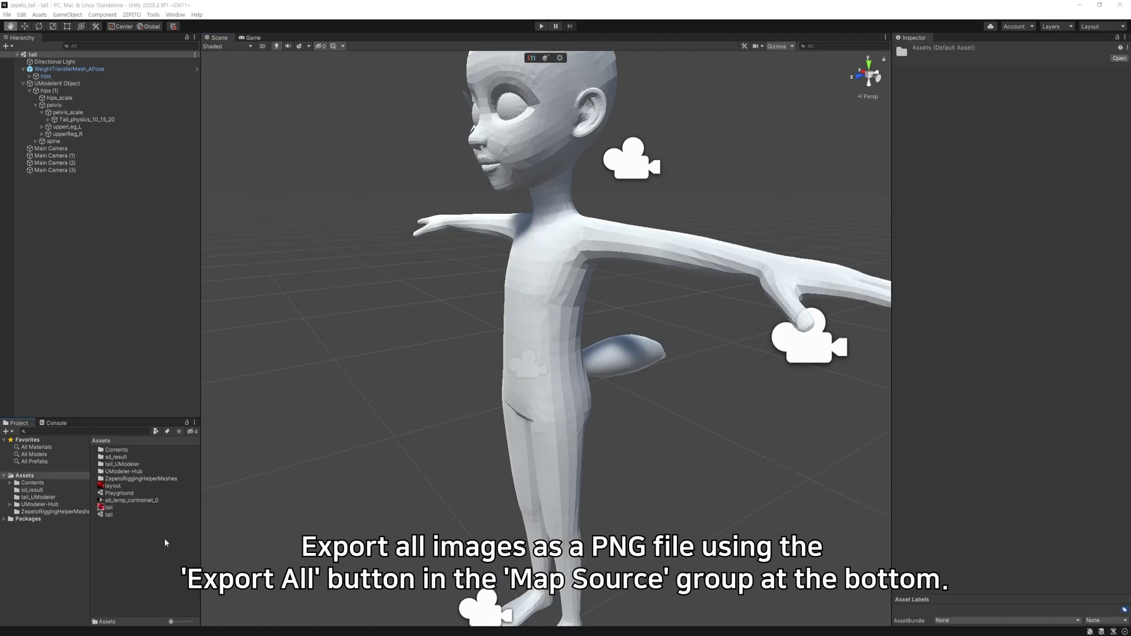
# - Create a new material in the Assets folder and name it Tail
pyautogui.rightClick(144, 555)
pyautogui.moveTo(205, 298)
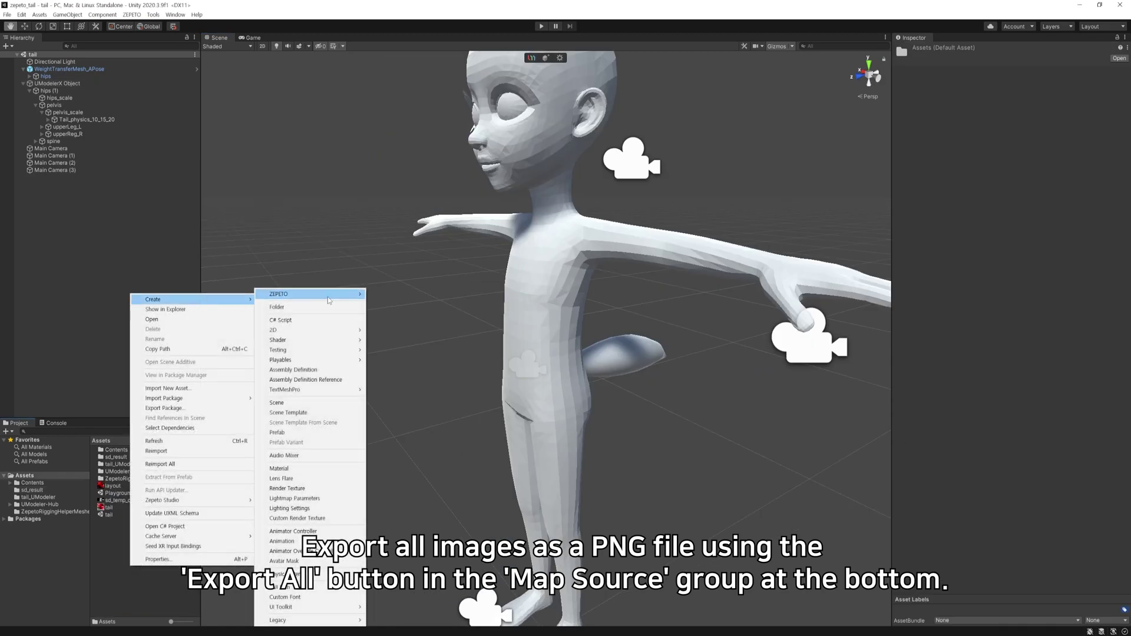
pyautogui.click(321, 468)
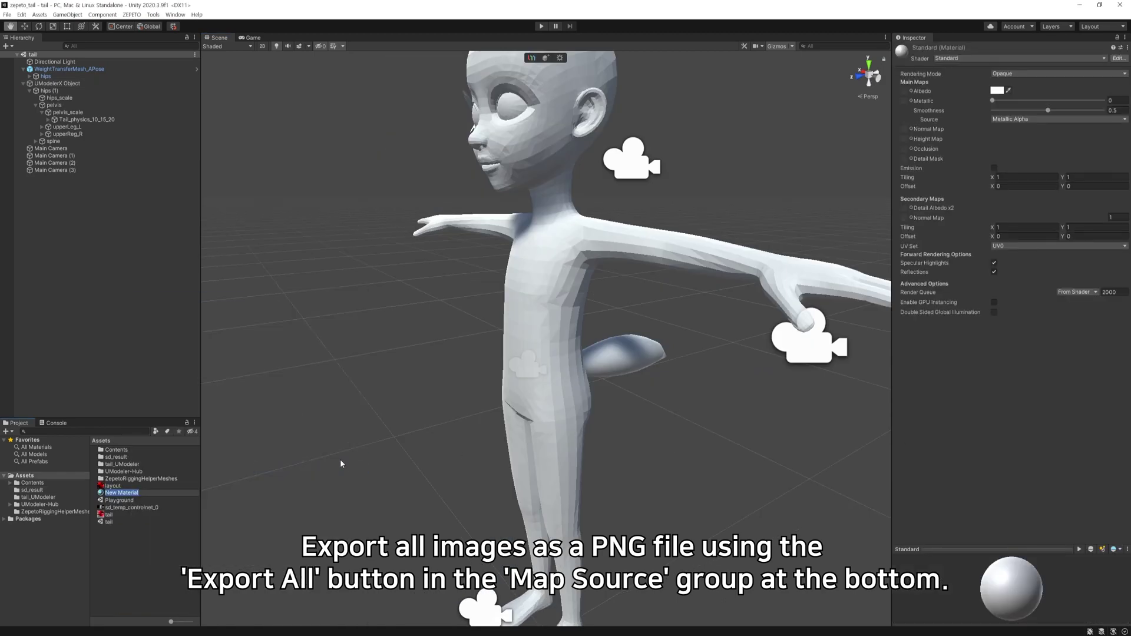
pyautogui.write('Tail')
pyautogui.press('Return')
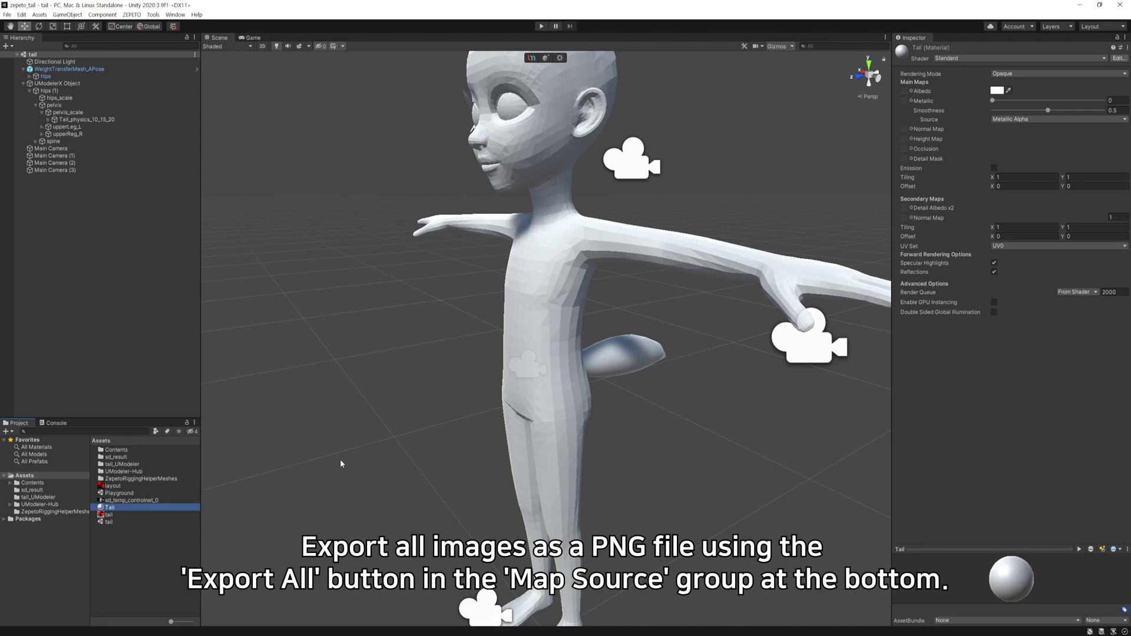
# - Assign the exported tail texture as the Tail material's Albedo map and apply it to the tail model in the scene
pyautogui.click(905, 92)
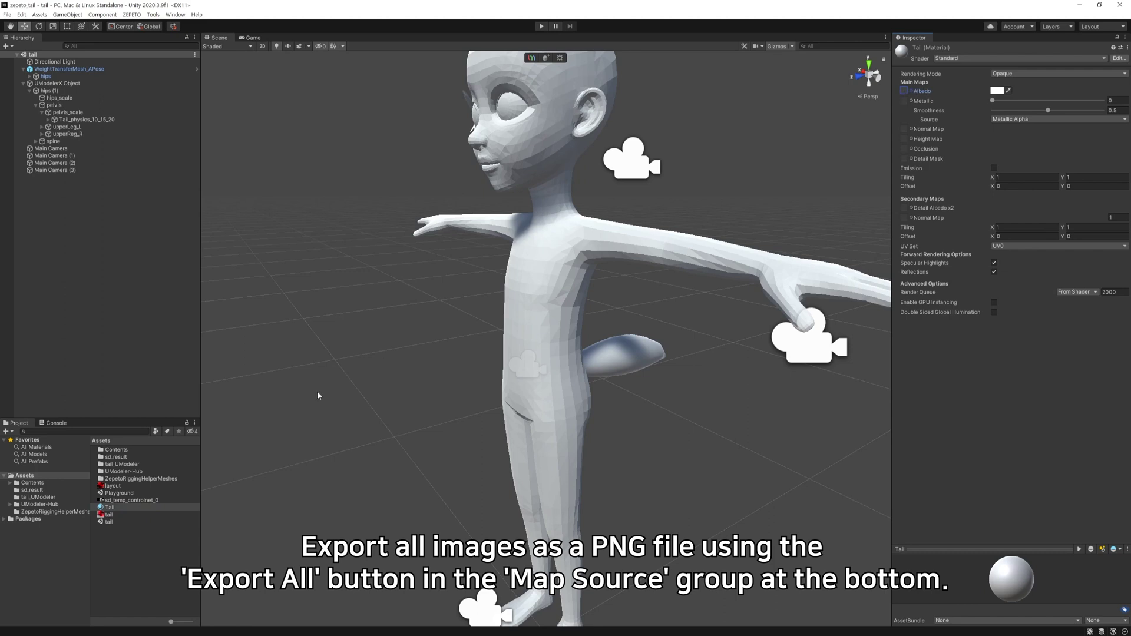
pyautogui.moveTo(109, 515); pyautogui.dragTo(908, 95)
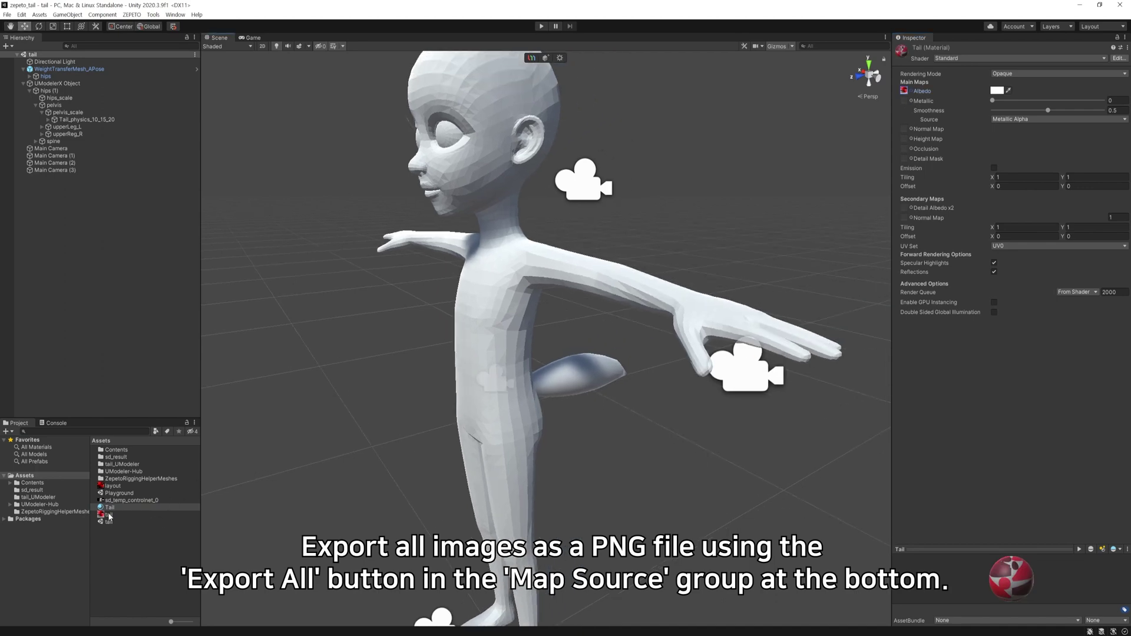
pyautogui.moveTo(109, 515); pyautogui.dragTo(583, 373)
pyautogui.moveTo(657, 449); pyautogui.dragTo(644, 458, button='middle')
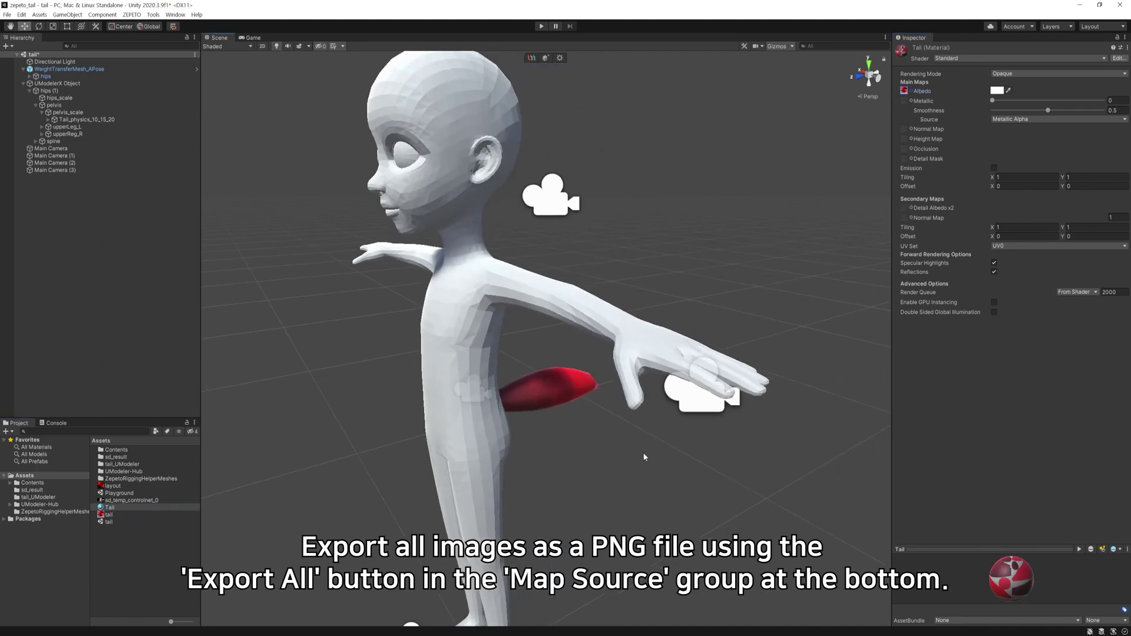
pyautogui.keyDown('alt'); pyautogui.moveTo(628, 452); pyautogui.dragTo(555, 422); pyautogui.keyUp('alt')
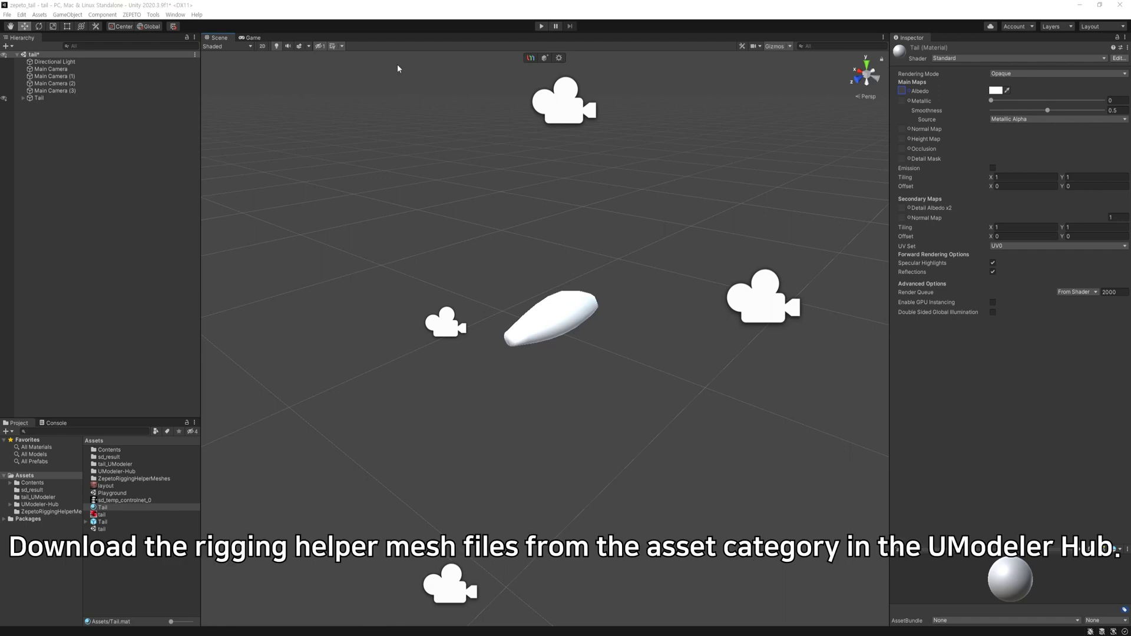
# - Import the Rigging Help Meshes For Zepeto asset package from the UModeler Hub
pyautogui.click(523, 58)
pyautogui.click(414, 170)
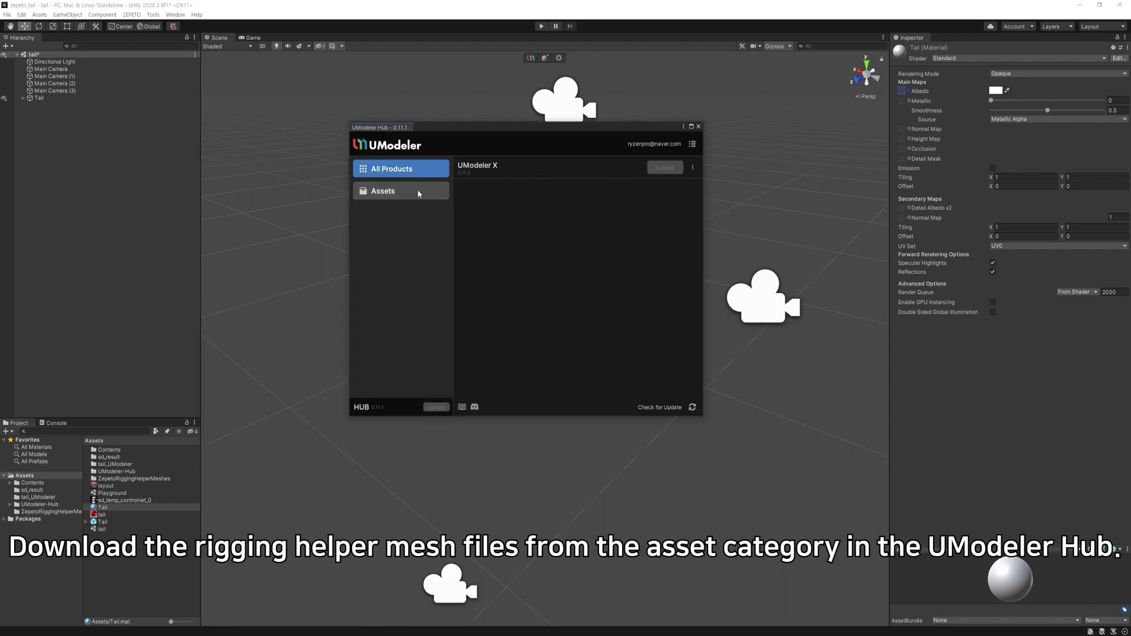
pyautogui.click(417, 190)
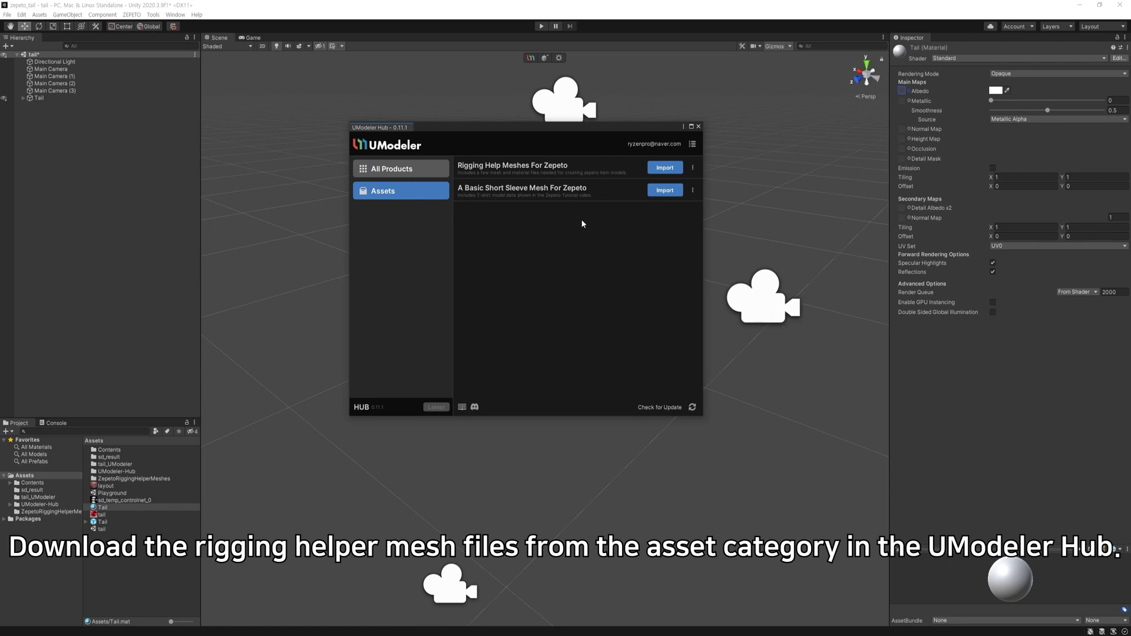
pyautogui.click(665, 168)
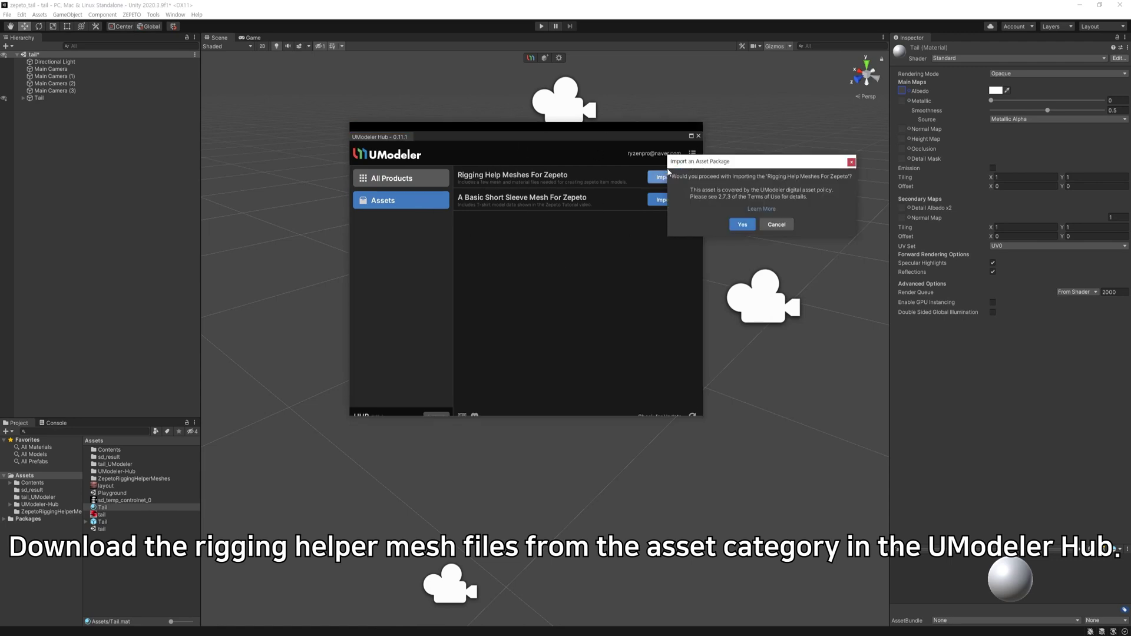
pyautogui.click(743, 229)
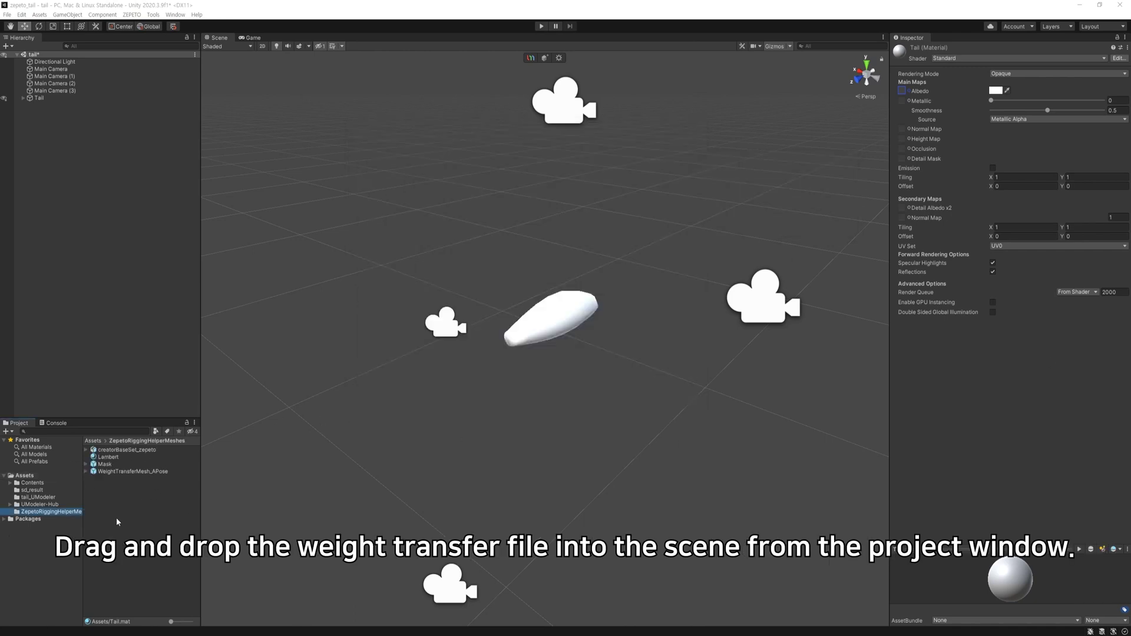
# - Place WeightTransferMesh_APose from the ZepetoRiggingHelperMeshes folder in the scene and set its position to 0, 0, 0
pyautogui.moveTo(126, 471); pyautogui.dragTo(471, 452)
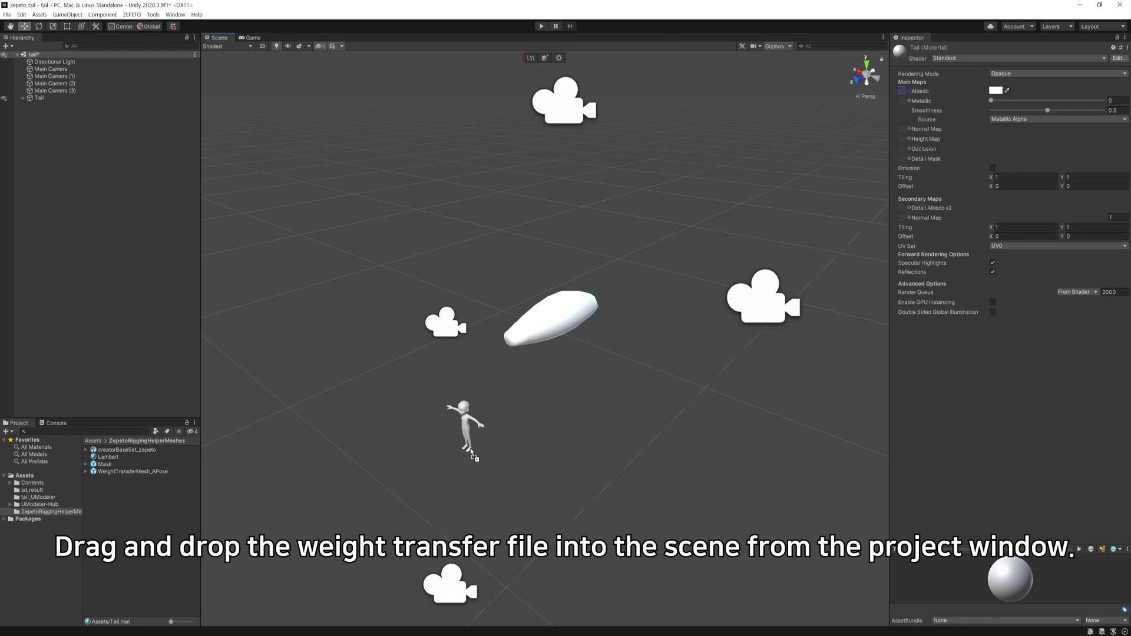
pyautogui.moveTo(471, 452); pyautogui.dragTo(472, 453)
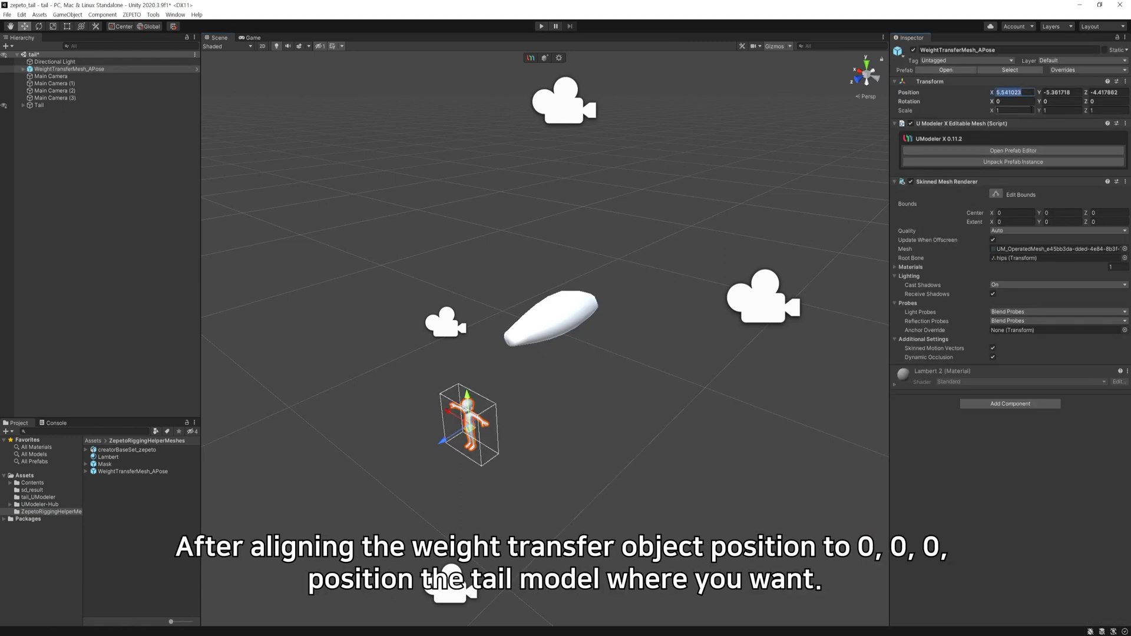
pyautogui.write('0')
pyautogui.press('Tab')
pyautogui.write('0')
pyautogui.press('Tab')
pyautogui.write('0')
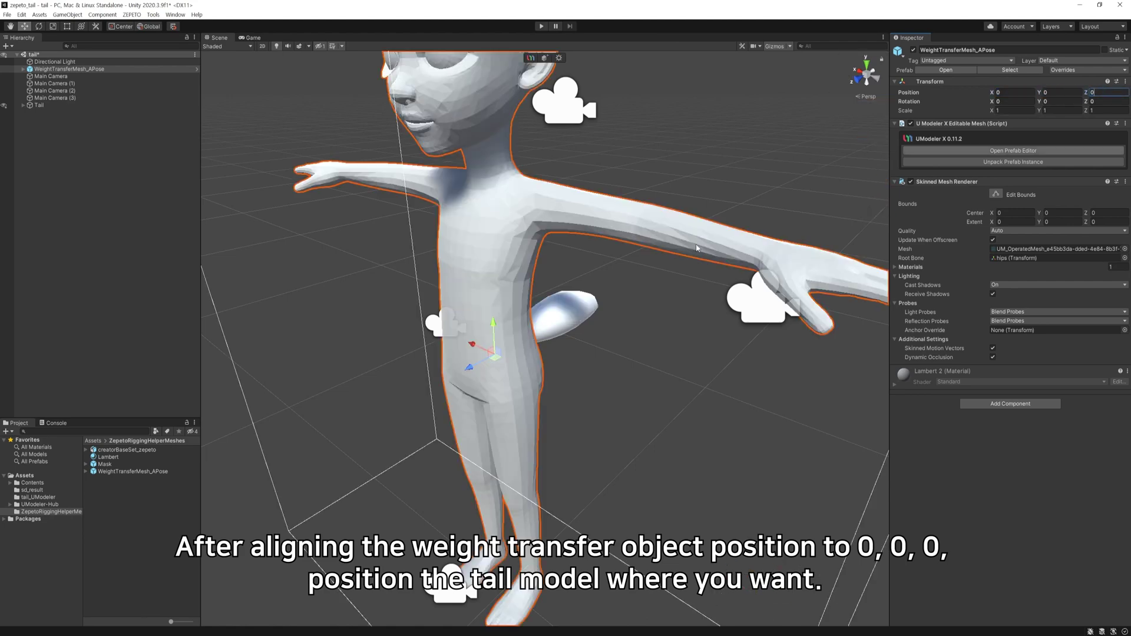
pyautogui.write('f')
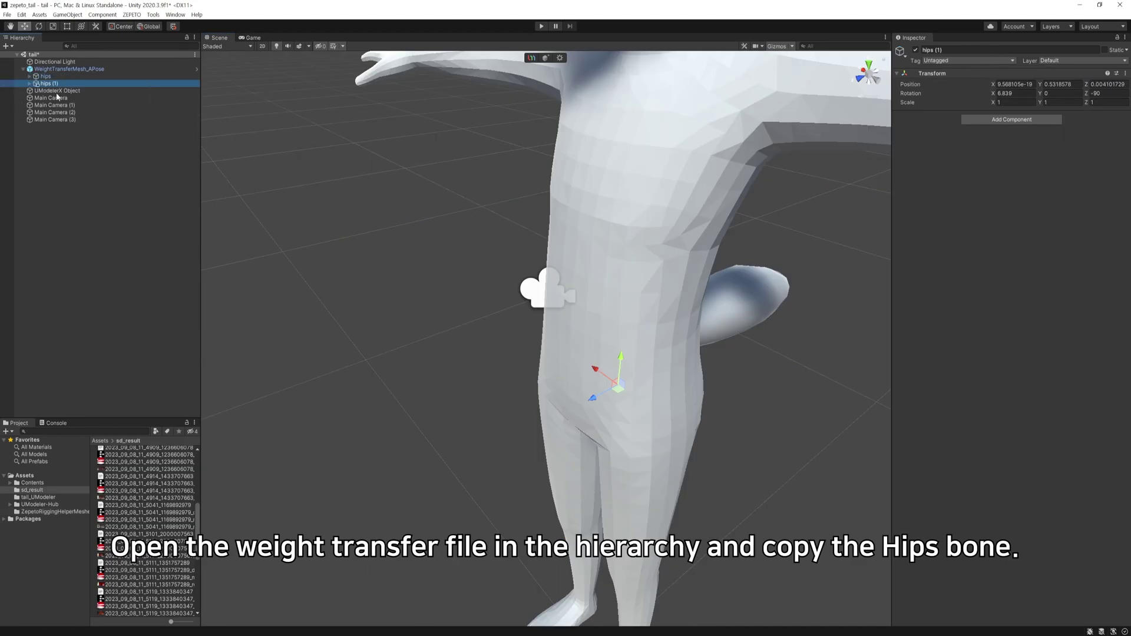
# - Paste a copy of the weight transfer mesh's hips bone and parent it to UModelerX Object
pyautogui.hotkey('ctrl', 'v')
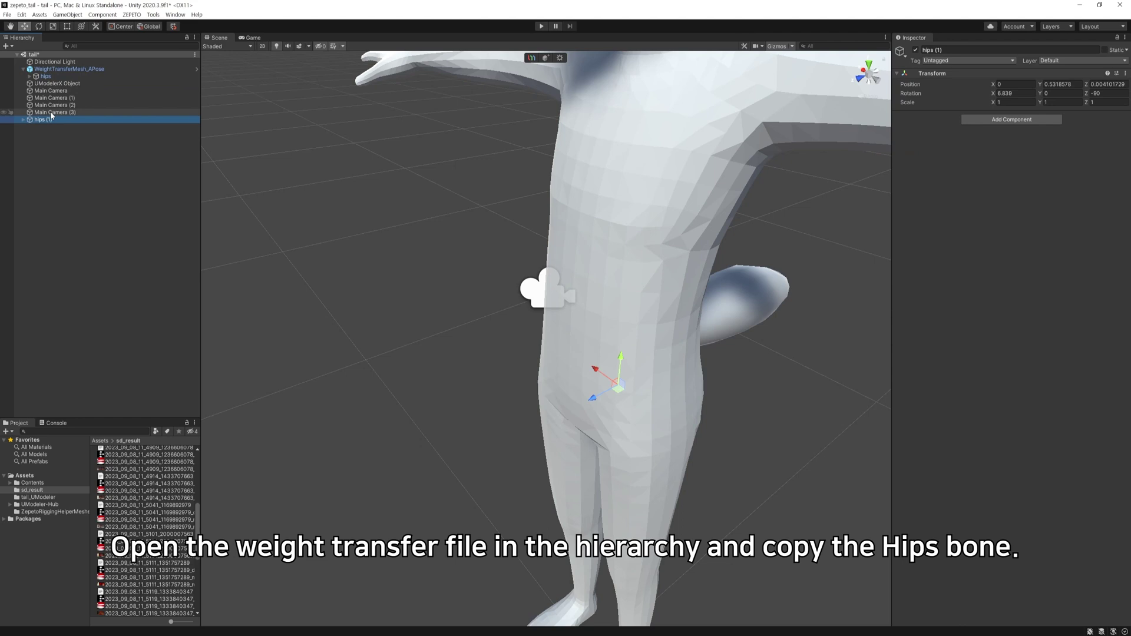
pyautogui.moveTo(50, 116); pyautogui.dragTo(54, 83)
pyautogui.click(58, 83)
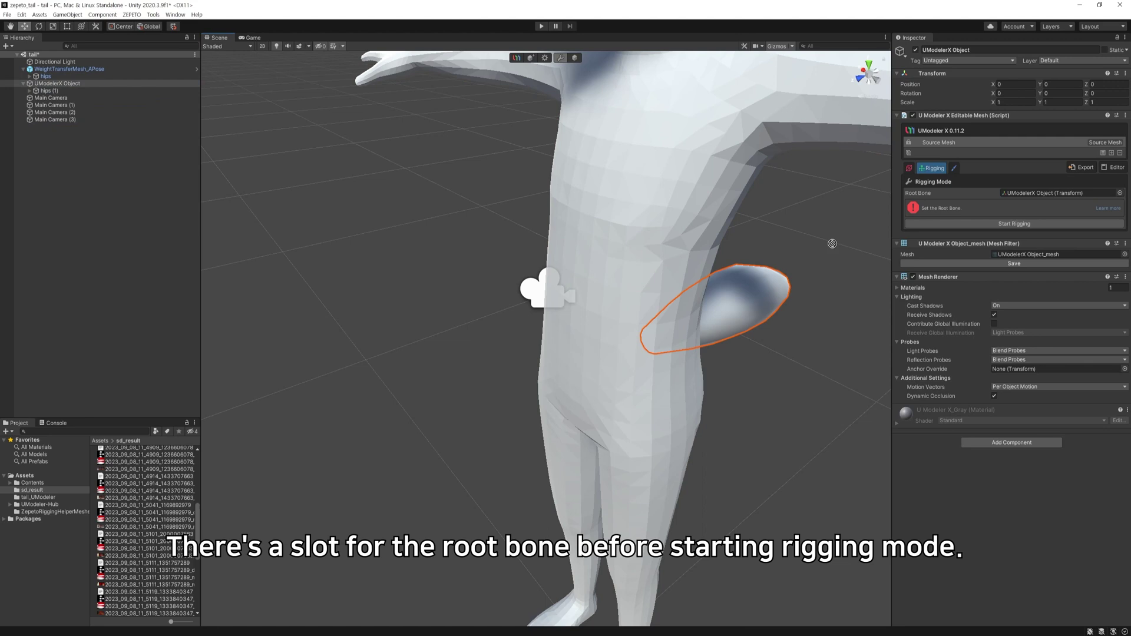
# - Set hips (1) as the root bone of UModelerX Object and start rigging mode
pyautogui.moveTo(832, 243); pyautogui.dragTo(1051, 198)
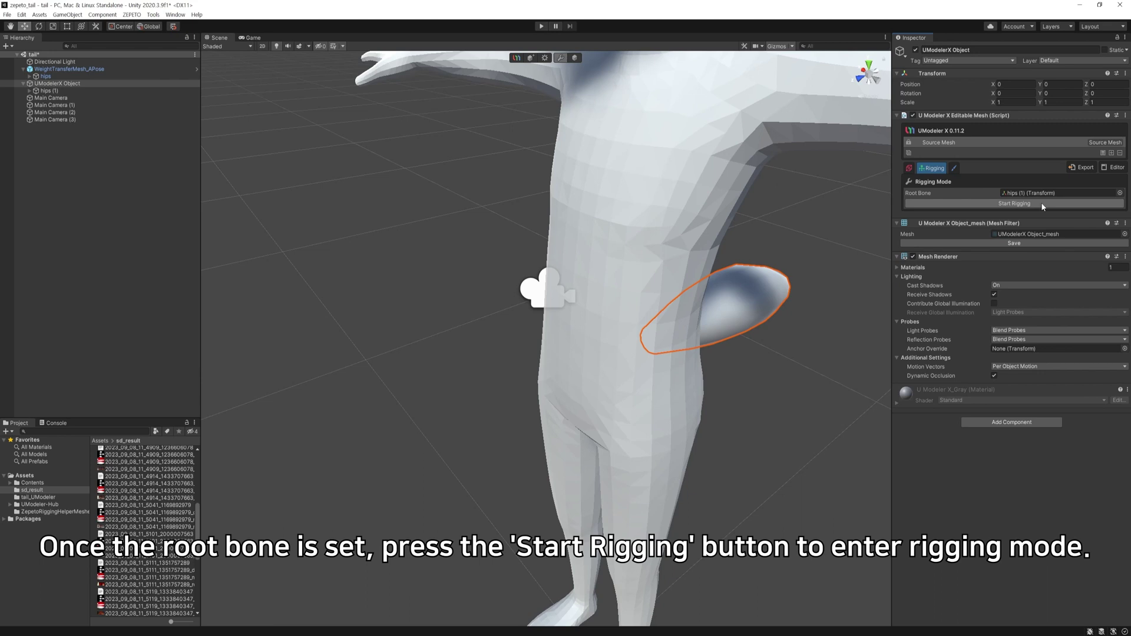
pyautogui.click(1041, 202)
pyautogui.keyDown('alt'); pyautogui.moveTo(589, 325); pyautogui.dragTo(708, 295); pyautogui.keyUp('alt')
pyautogui.scroll(-5, 708, 295)
# - Locate the pelvis bones in the skeleton and select the pelvis_scale bone in the bone tree
pyautogui.click(524, 361)
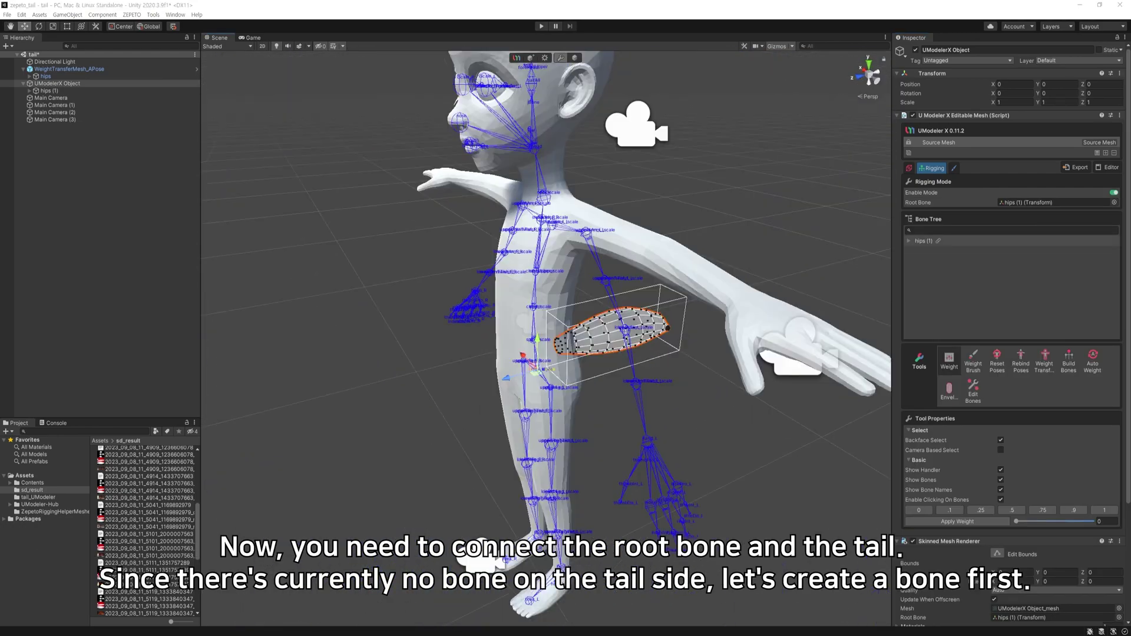
pyautogui.keyDown('alt'); pyautogui.moveTo(536, 442); pyautogui.dragTo(532, 383); pyautogui.keyUp('alt')
pyautogui.scroll(10, 560, 448)
pyautogui.click(575, 436)
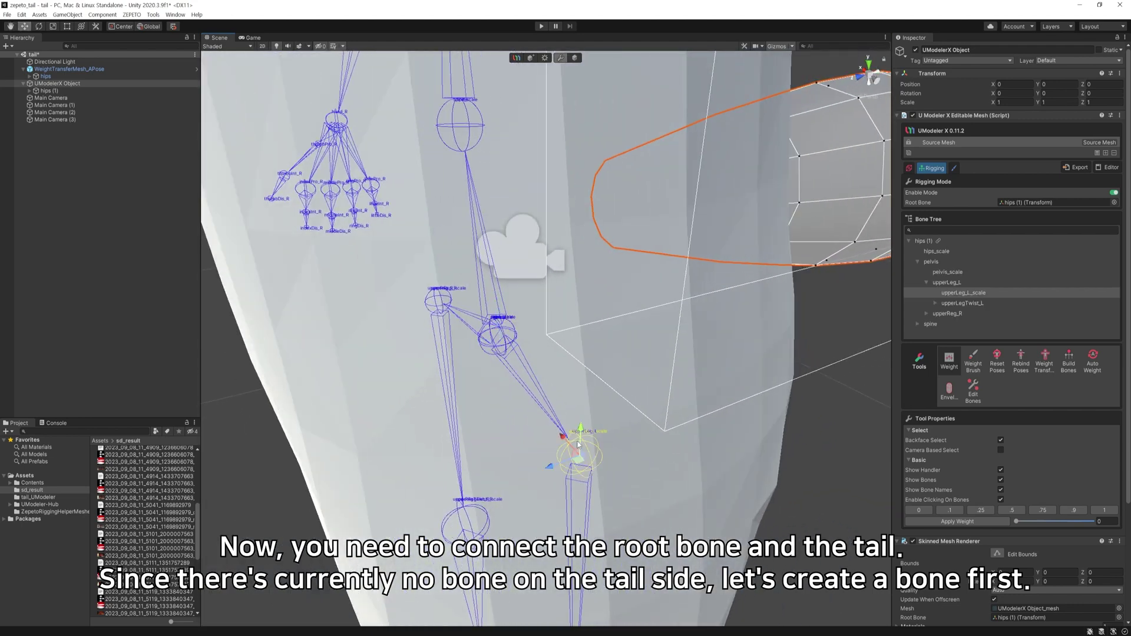
pyautogui.click(484, 328)
pyautogui.click(938, 262)
pyautogui.click(947, 273)
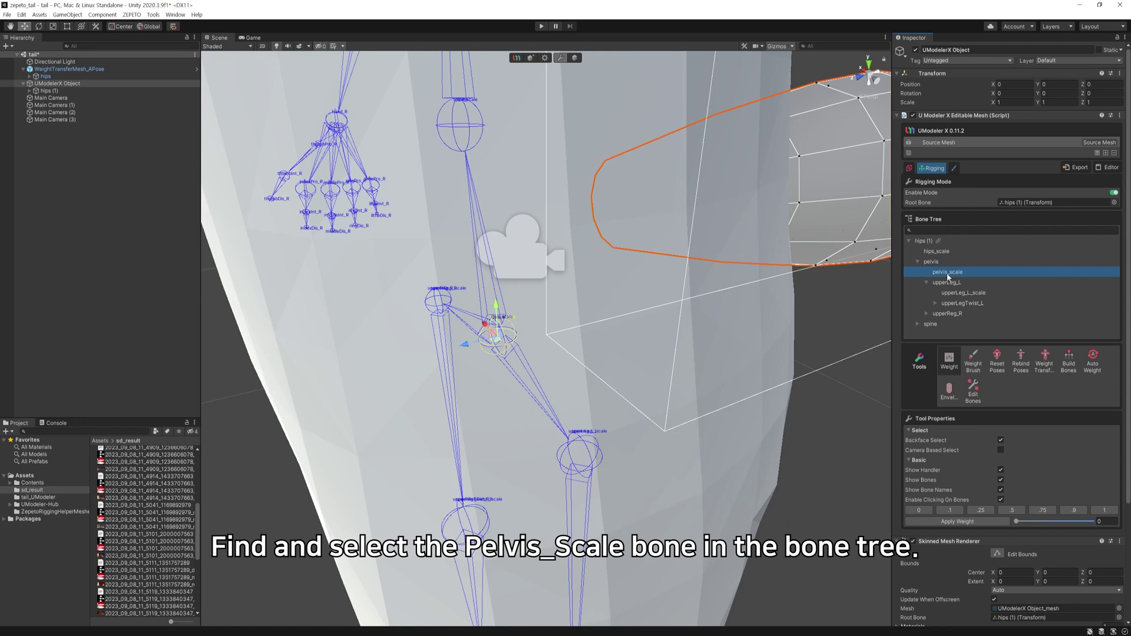
# - Add a new bone under pelvis_scale with Edit Bones and move it to the base of the tail
pyautogui.moveTo(775, 321)
pyautogui.keyDown('alt'); pyautogui.mouseDown()
pyautogui.moveTo(748, 319)
pyautogui.moveTo(763, 321)
pyautogui.mouseUp(); pyautogui.keyUp('alt')
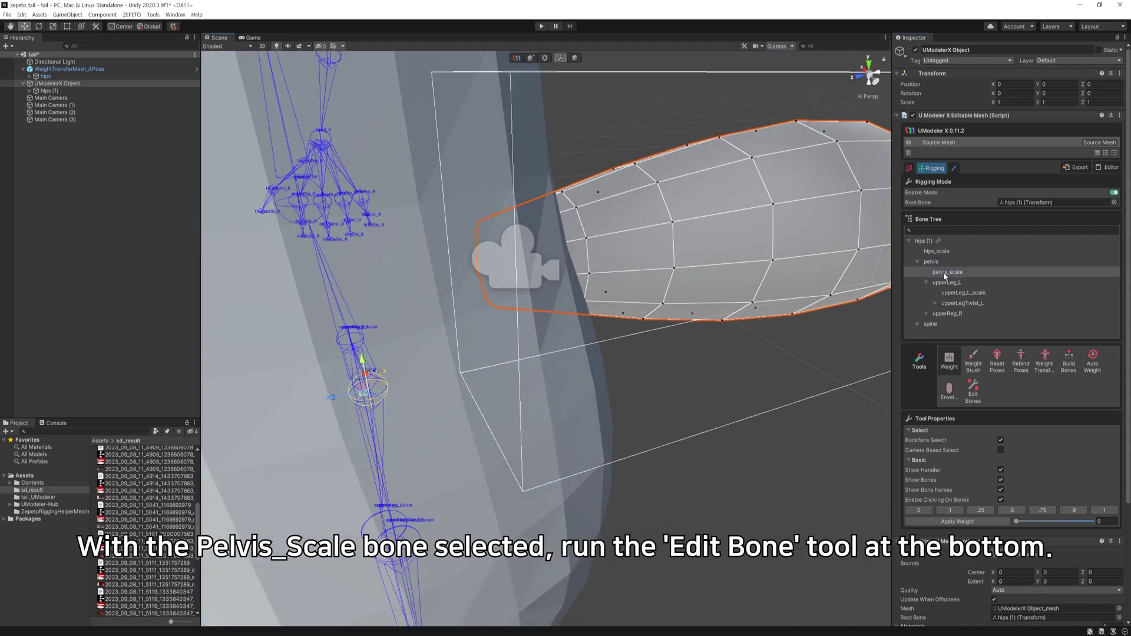
pyautogui.click(973, 392)
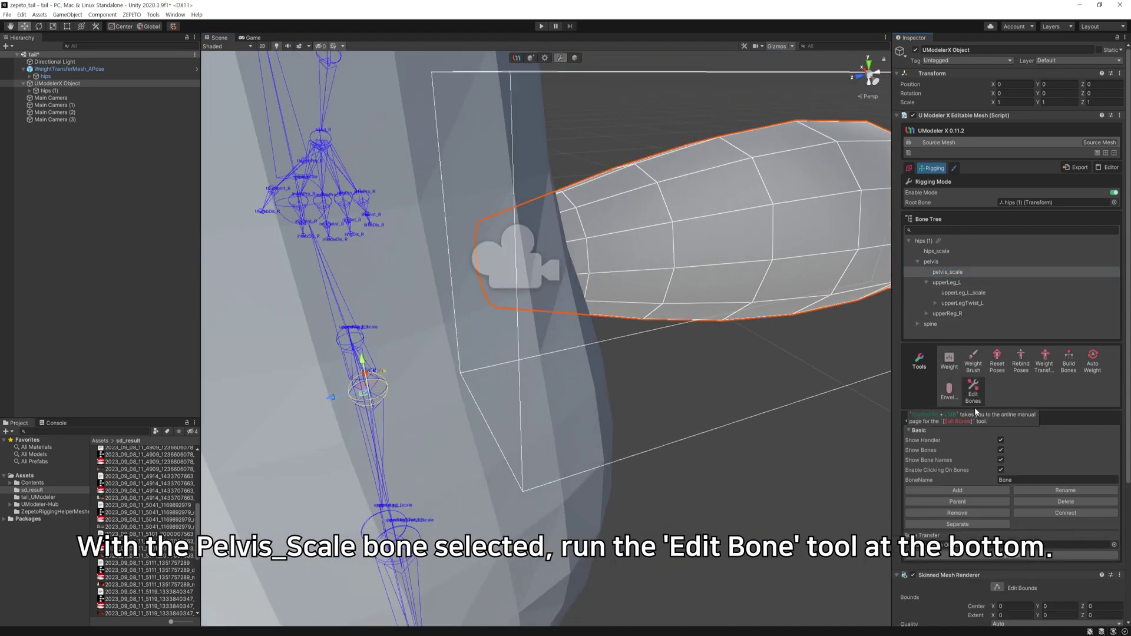
pyautogui.click(957, 490)
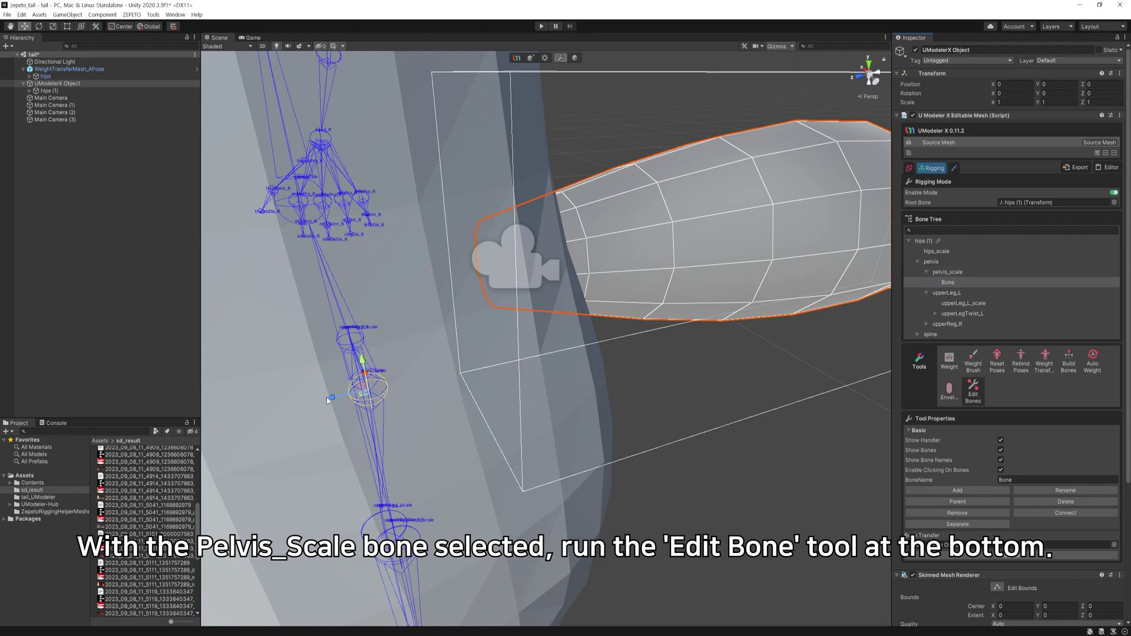
pyautogui.moveTo(328, 398); pyautogui.dragTo(486, 245)
pyautogui.moveTo(571, 282)
pyautogui.keyDown('alt'); pyautogui.mouseDown()
pyautogui.moveTo(545, 282)
pyautogui.moveTo(573, 285)
pyautogui.mouseUp(); pyautogui.keyUp('alt')
pyautogui.moveTo(573, 285)
pyautogui.mouseDown(button='middle')
pyautogui.moveTo(564, 268)
pyautogui.moveTo(568, 288)
pyautogui.mouseUp(button='middle')
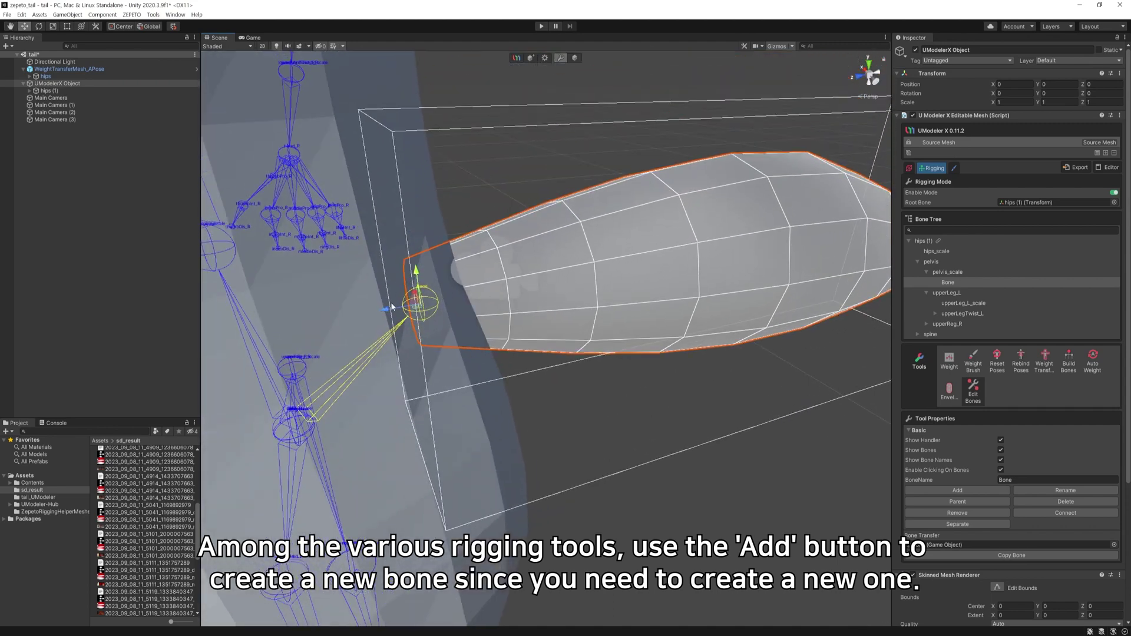
pyautogui.moveTo(389, 308); pyautogui.dragTo(391, 307)
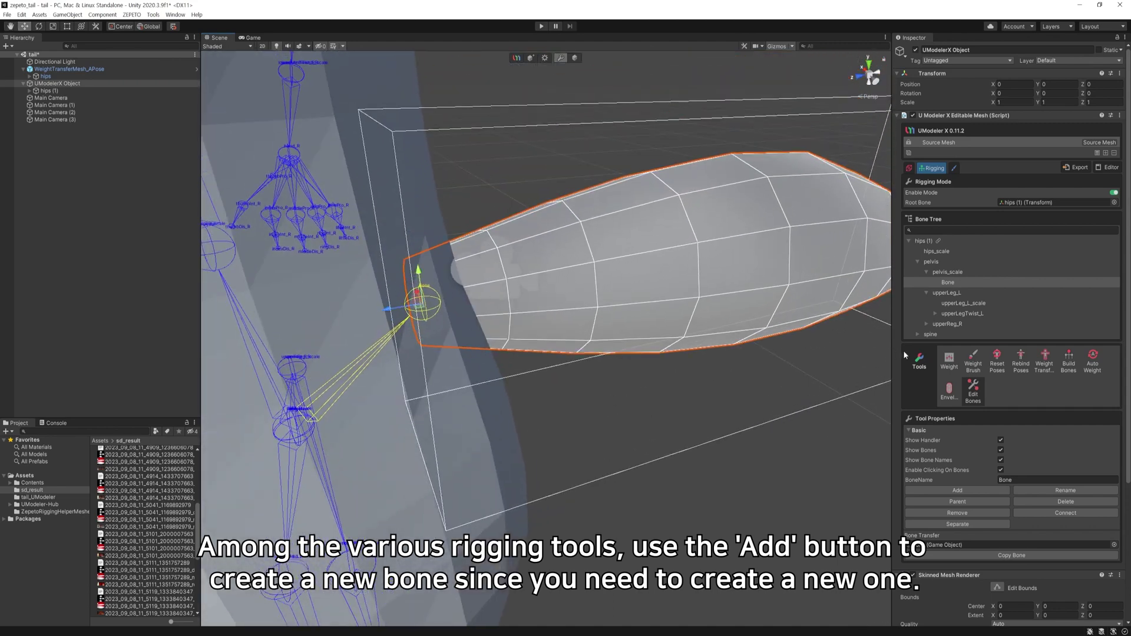
# - Add a child bone to the tail-base bone and position it inside the front part of the tail
pyautogui.click(957, 490)
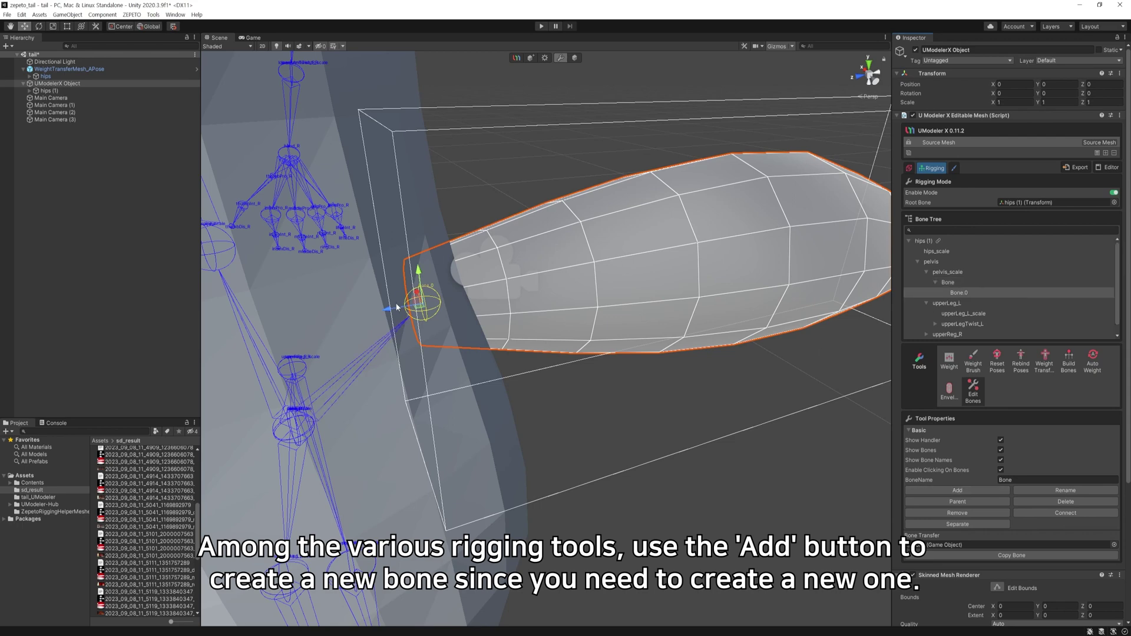
pyautogui.moveTo(392, 312); pyautogui.dragTo(592, 271)
pyautogui.moveTo(592, 271); pyautogui.dragTo(595, 308, button='middle')
pyautogui.press('f')
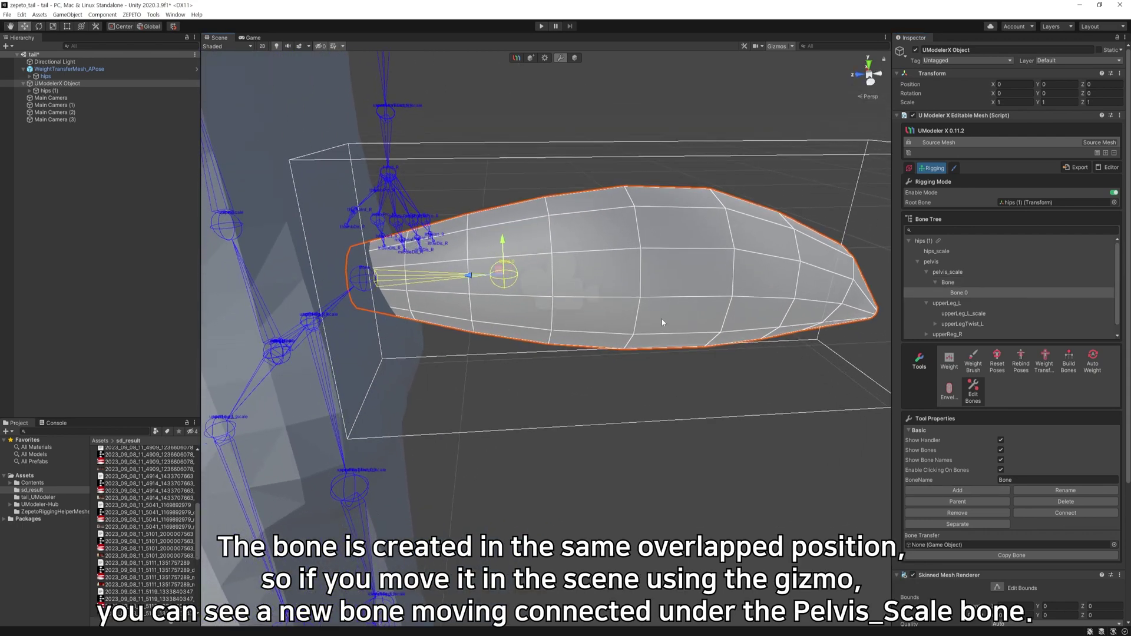
pyautogui.moveTo(473, 277); pyautogui.dragTo(464, 281)
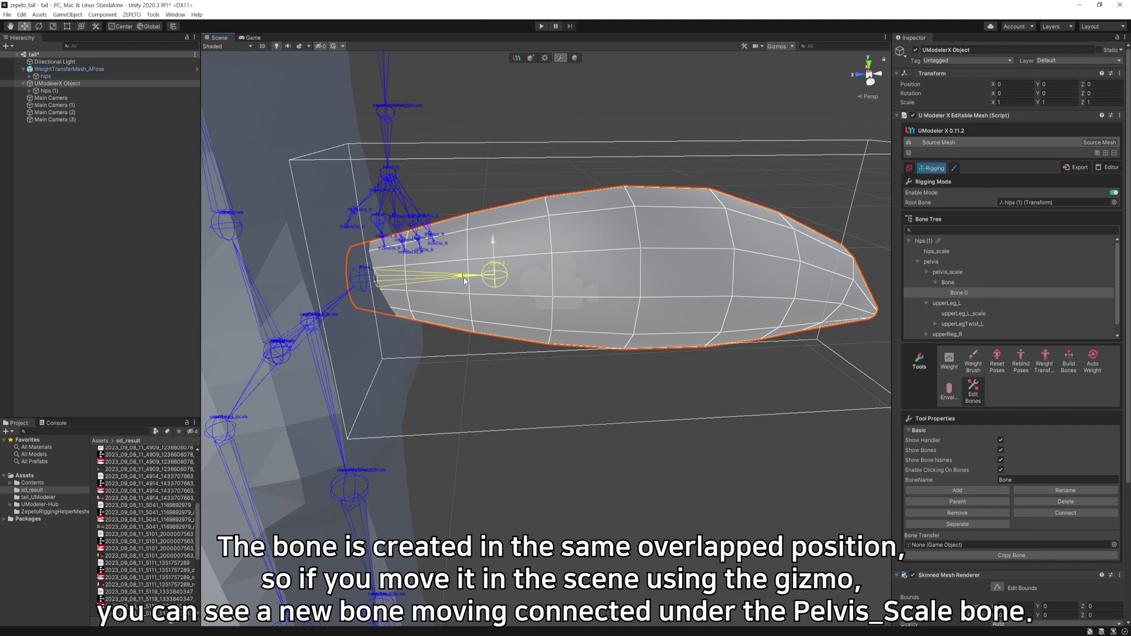
# - Extend the bone chain with two more child bones, placing one mid-tail and one farther toward the tip
pyautogui.click(963, 490)
pyautogui.moveTo(464, 277); pyautogui.dragTo(608, 313)
pyautogui.moveTo(470, 189); pyautogui.dragTo(585, 209)
pyautogui.click(957, 490)
pyautogui.moveTo(622, 168); pyautogui.dragTo(623, 169)
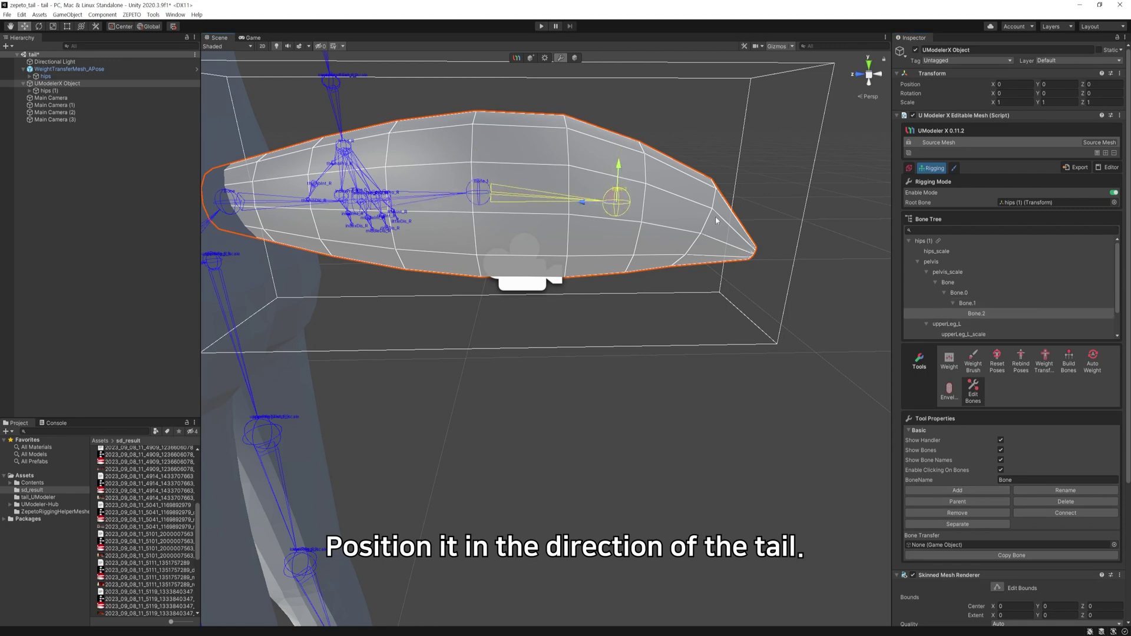
pyautogui.moveTo(745, 289)
pyautogui.keyDown('alt'); pyautogui.mouseDown()
pyautogui.moveTo(747, 260)
pyautogui.moveTo(750, 281)
pyautogui.mouseUp(); pyautogui.keyUp('alt')
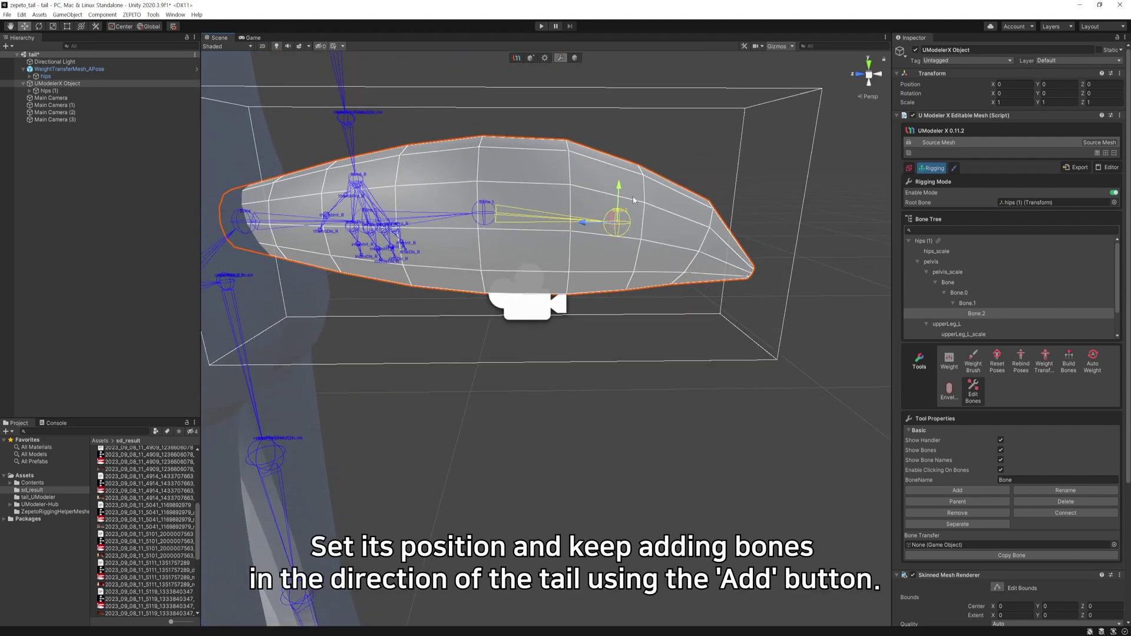
# - Add the last child bone at the tail's tip, and raise Bone.0 slightly to align with the tail's centre
pyautogui.click(957, 490)
pyautogui.moveTo(583, 226); pyautogui.dragTo(701, 269)
pyautogui.moveTo(700, 269); pyautogui.dragTo(573, 257, button='right')
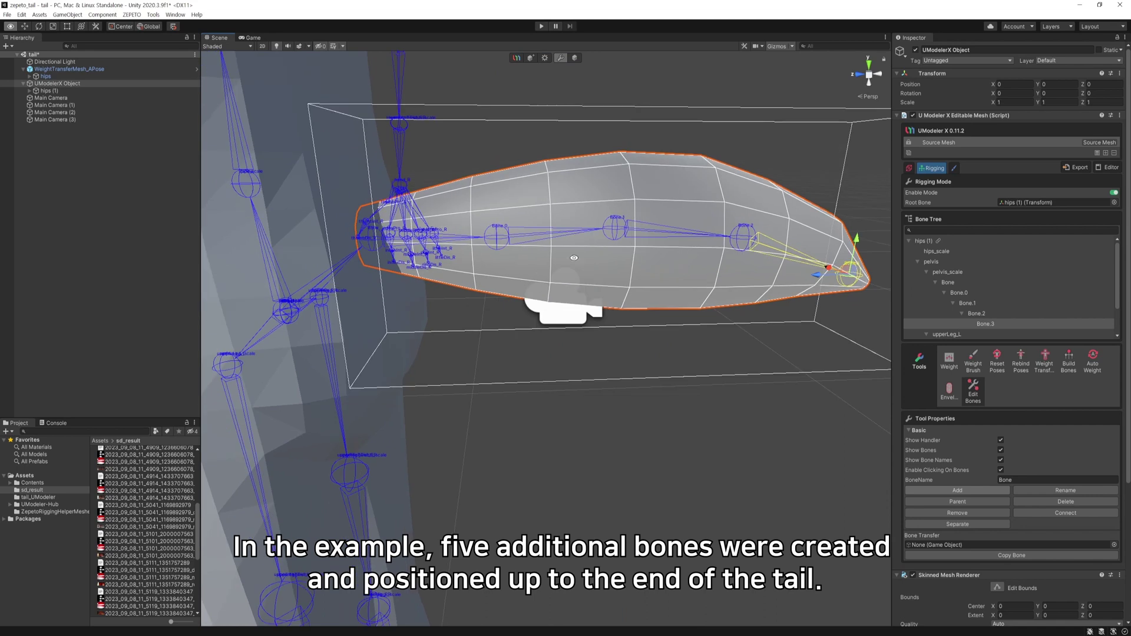
pyautogui.click(494, 238)
pyautogui.moveTo(495, 199); pyautogui.dragTo(496, 194)
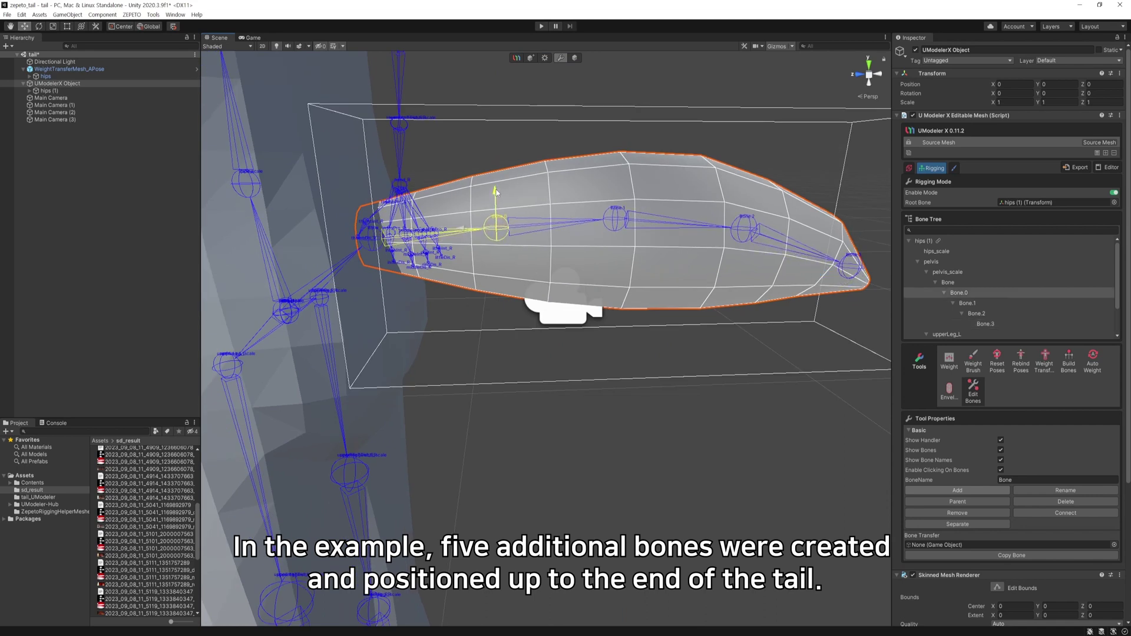
# - Check the placement of the tail bones from the middle of the tail to its tip
pyautogui.click(621, 219)
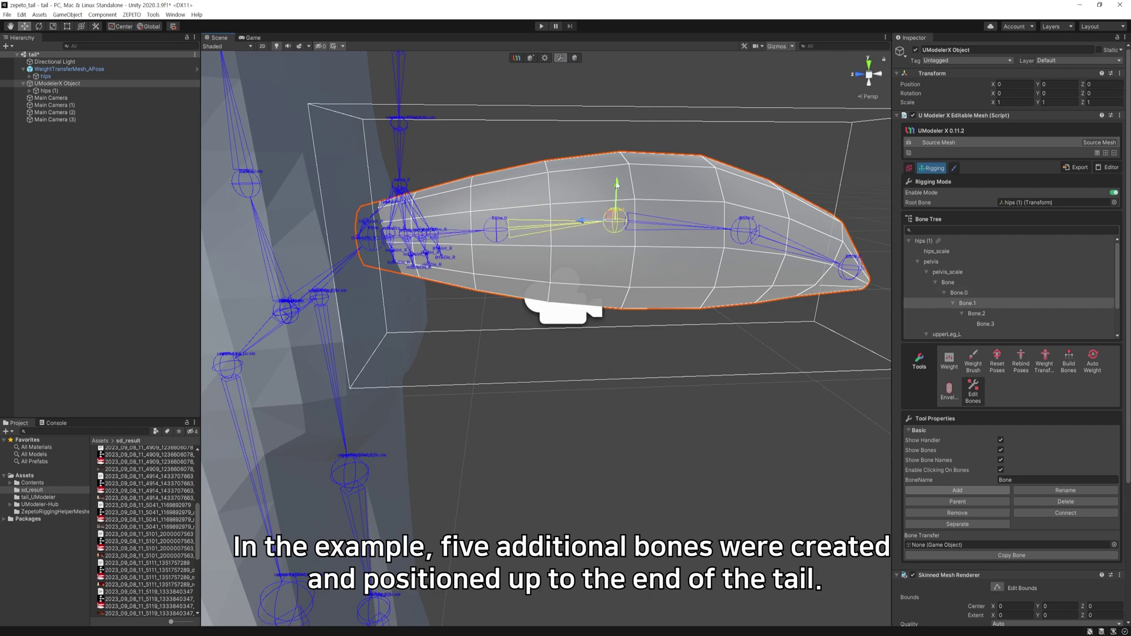
pyautogui.keyDown('alt'); pyautogui.moveTo(810, 230); pyautogui.dragTo(794, 225); pyautogui.keyUp('alt')
pyautogui.click(624, 205)
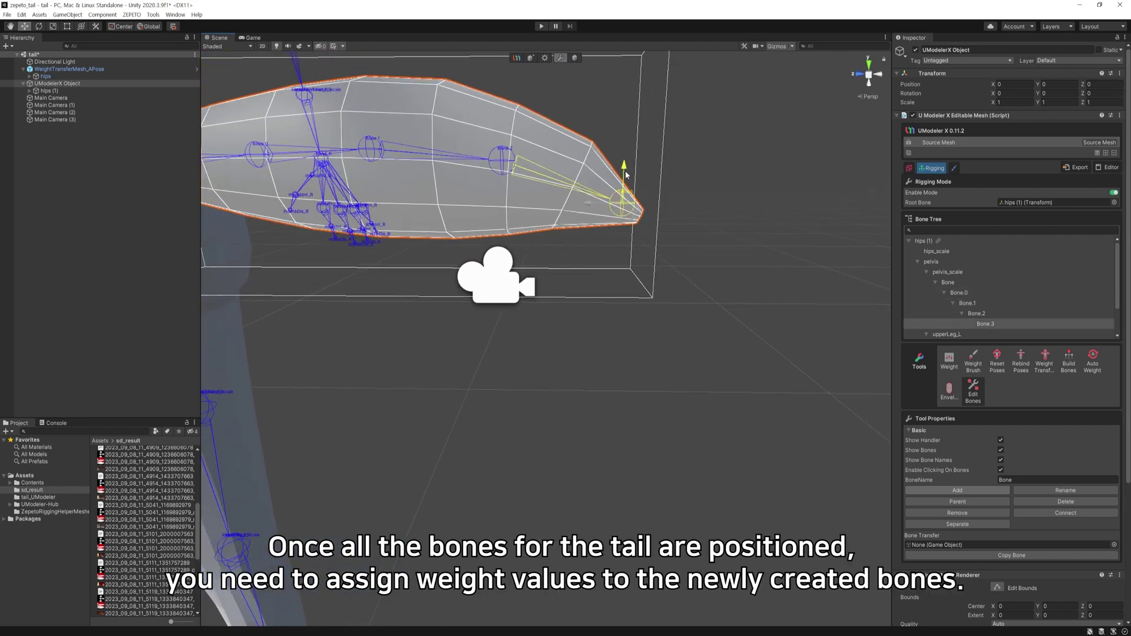
pyautogui.keyDown('alt'); pyautogui.moveTo(701, 185); pyautogui.dragTo(751, 206); pyautogui.keyUp('alt')
pyautogui.moveTo(724, 330); pyautogui.dragTo(542, 320, button='middle')
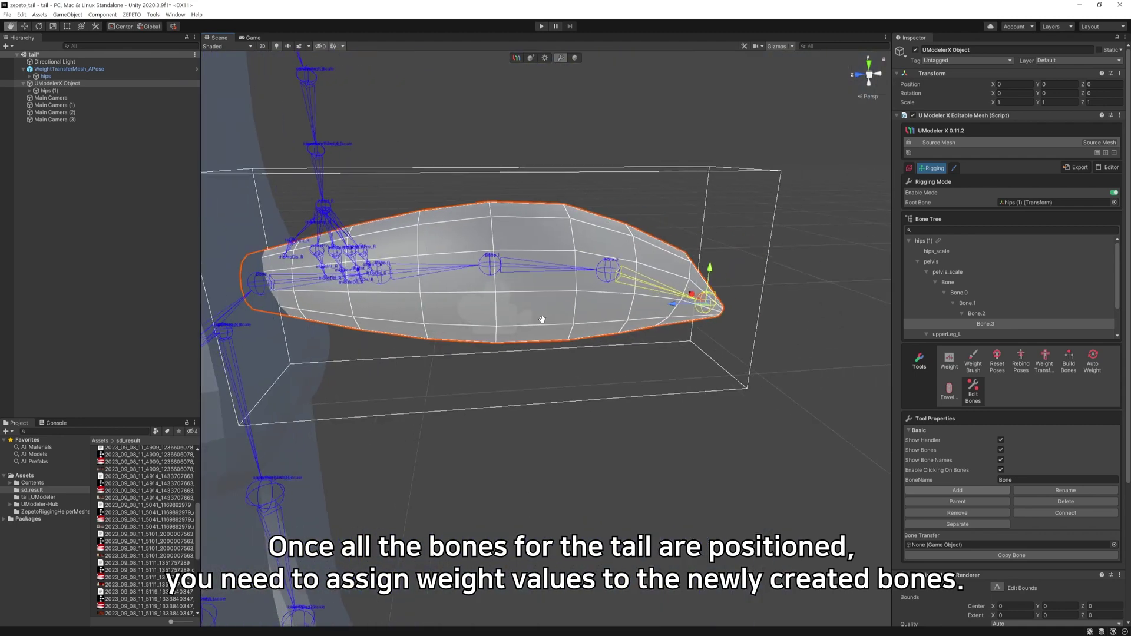
# - Apply Auto Weight to the tail mesh with the bone at the tail's base selected
pyautogui.click(946, 285)
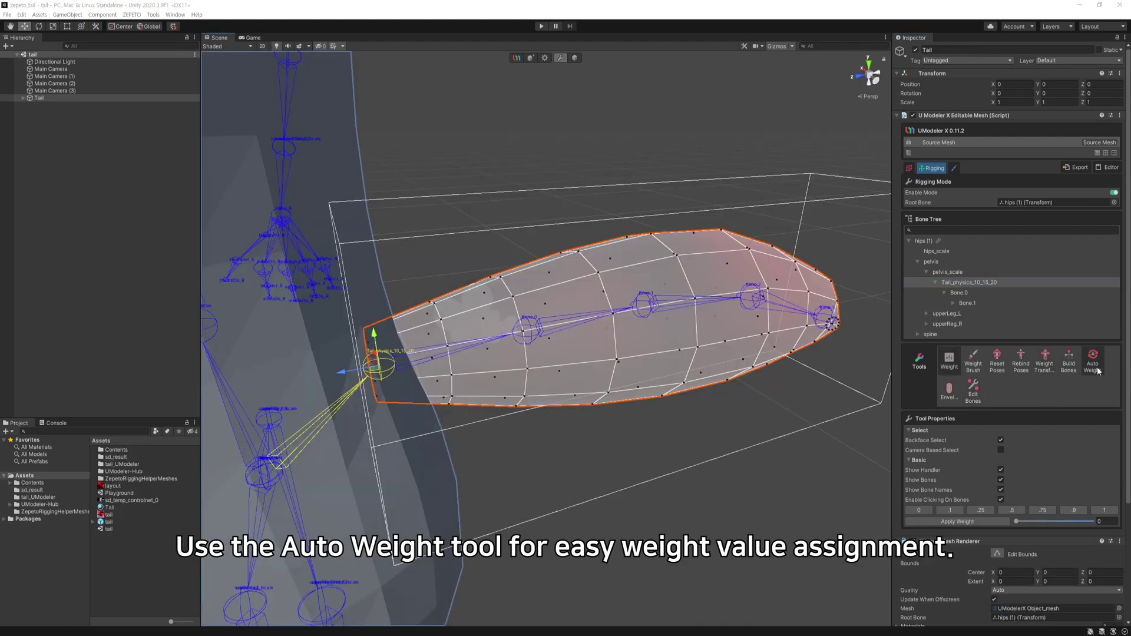
pyautogui.click(1094, 362)
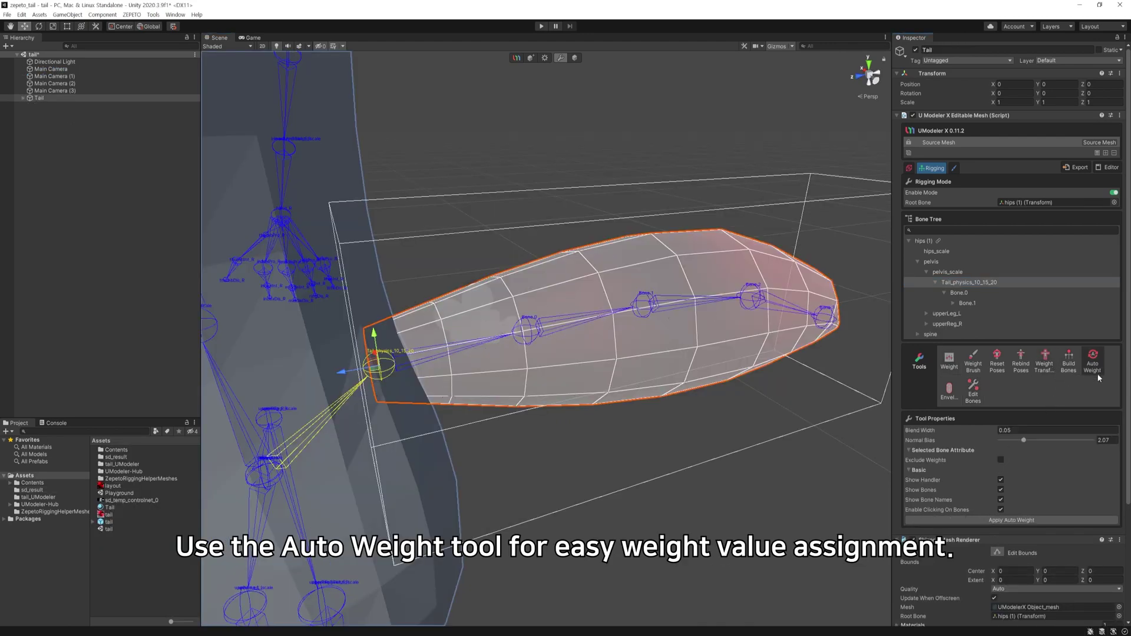
pyautogui.click(1024, 519)
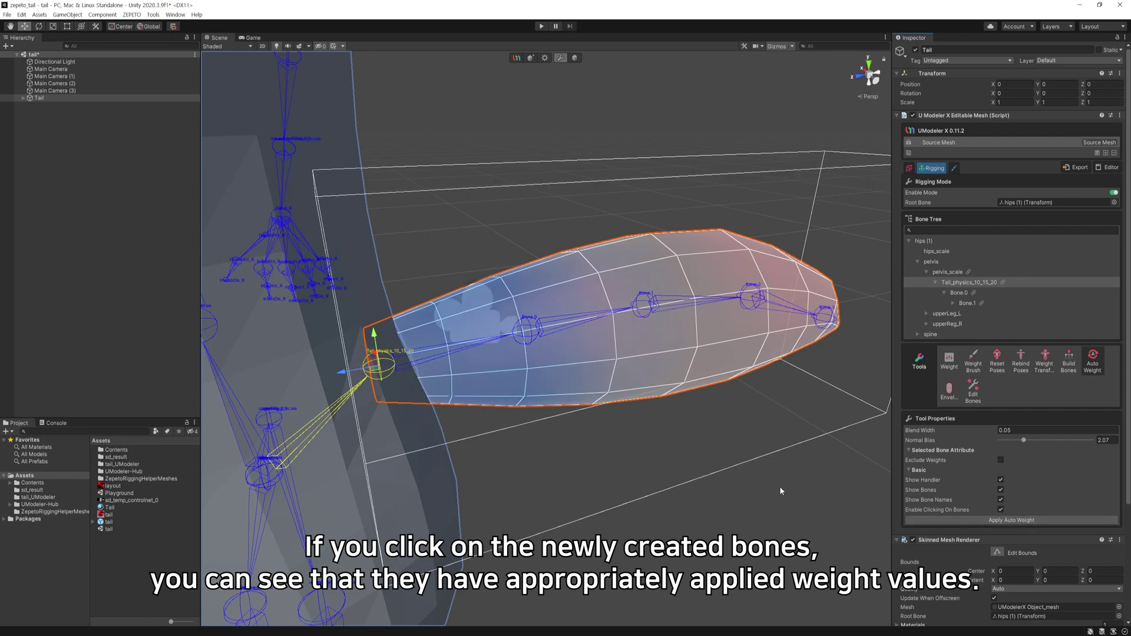
# - Inspect the weight distribution of the tail bones one by one along the chain, and save the scene
pyautogui.click(557, 340)
pyautogui.click(695, 299)
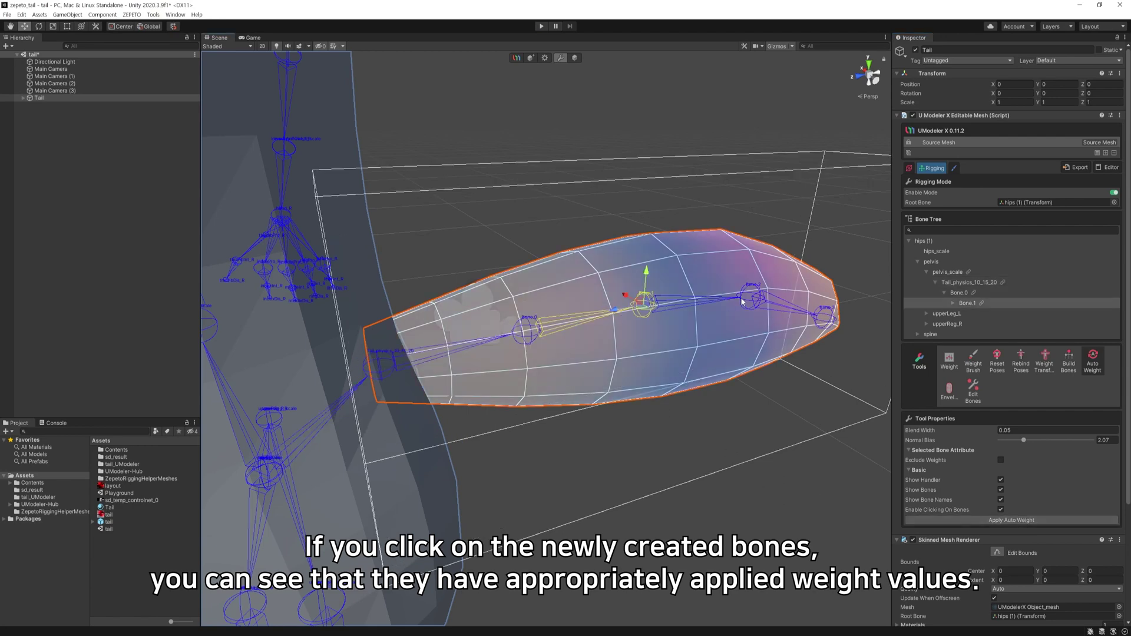
pyautogui.click(804, 312)
pyautogui.click(822, 316)
pyautogui.hotkey('ctrl', 's')
pyautogui.scroll(-5, 822, 436)
pyautogui.keyDown('alt'); pyautogui.moveTo(732, 436); pyautogui.dragTo(750, 416); pyautogui.keyUp('alt')
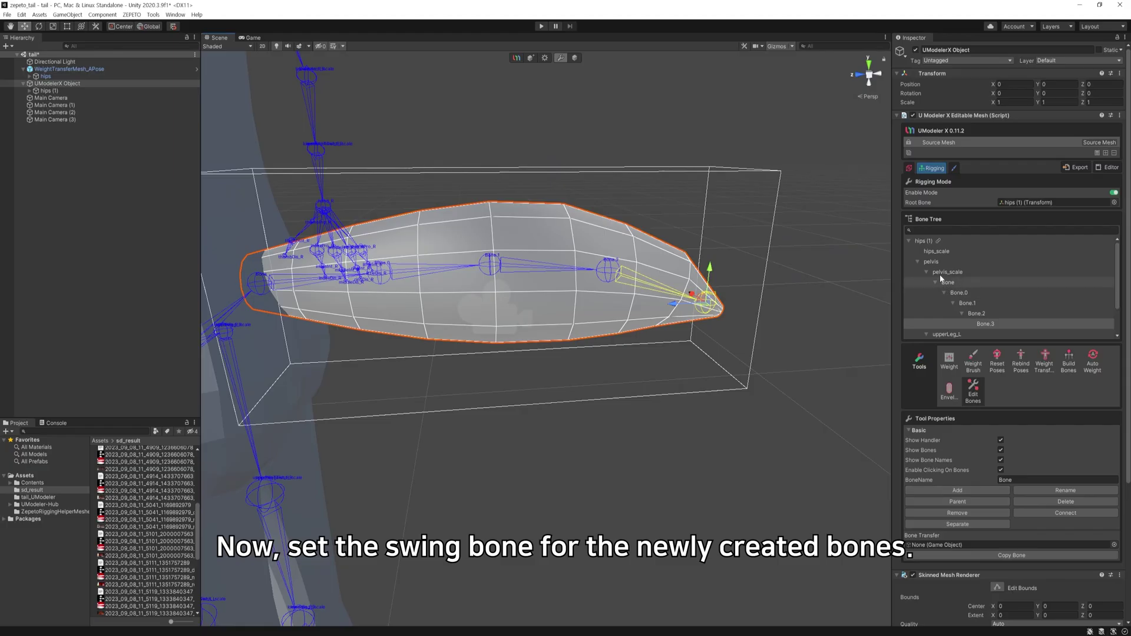
# - Rename the topmost tail bone under pelvis_scale to Tail_physics_10_15_20 to make the chain a swing bone
pyautogui.click(947, 284)
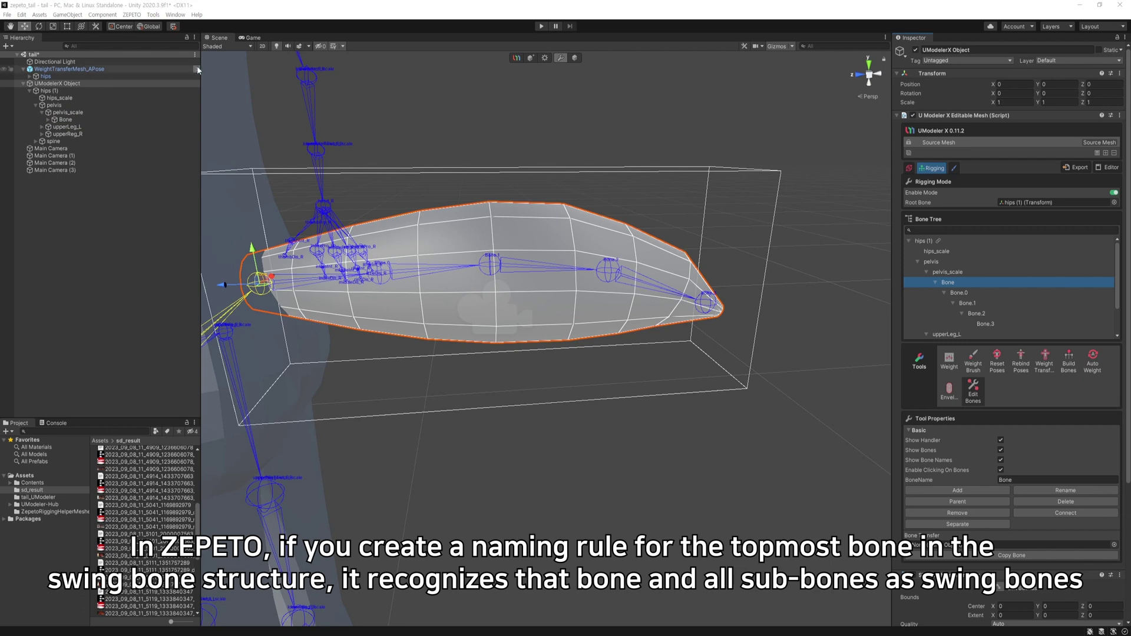
pyautogui.click(62, 120)
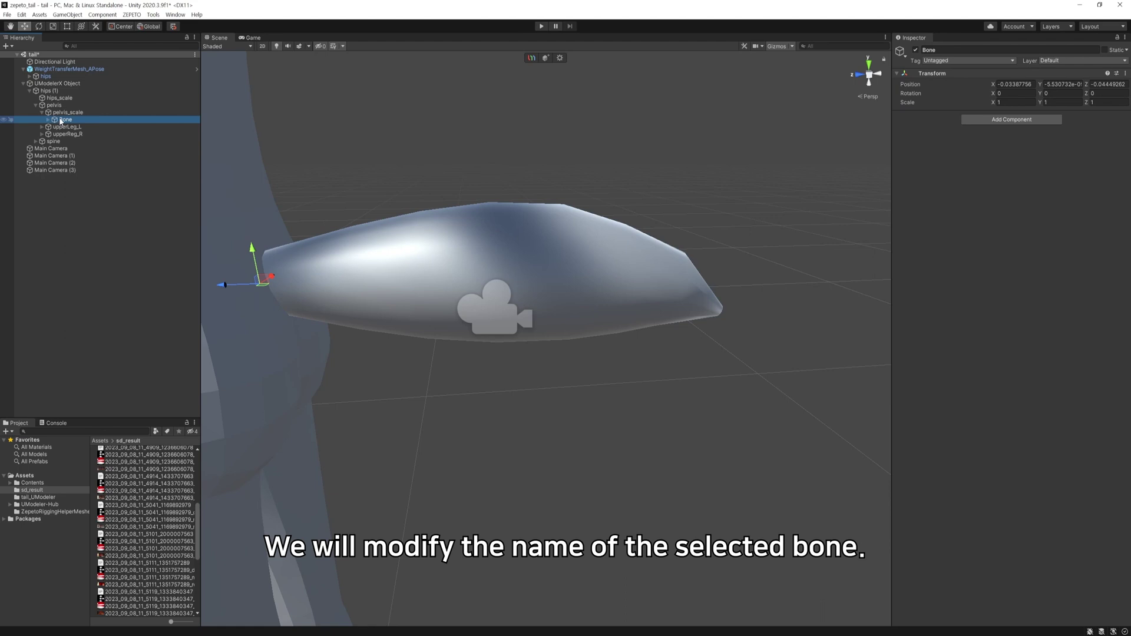
pyautogui.click(62, 120)
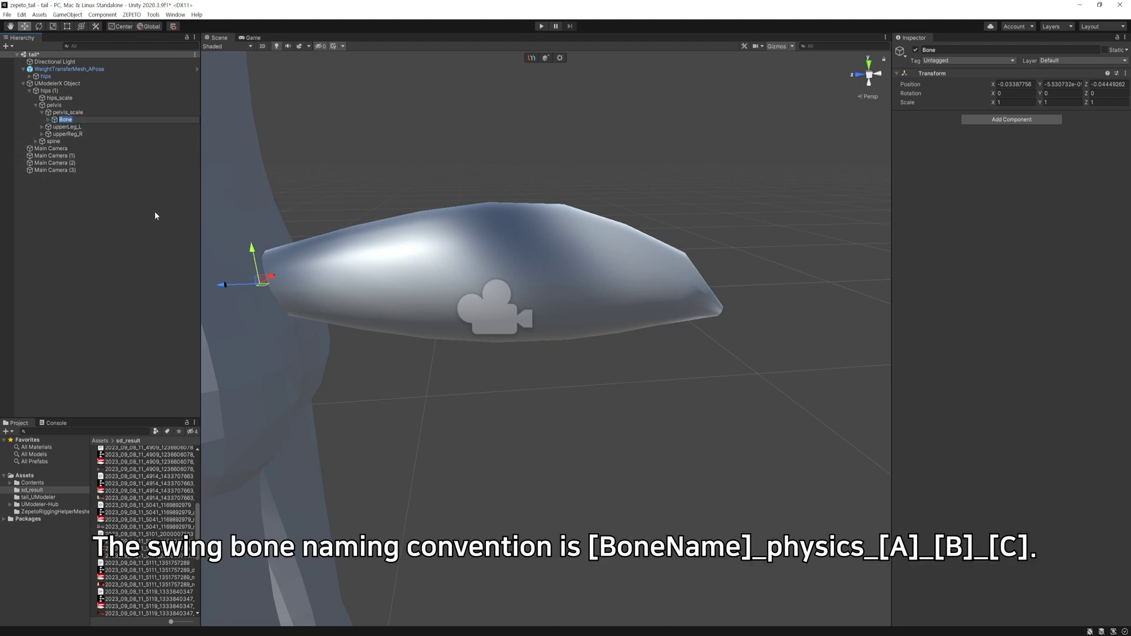
pyautogui.write('Tail')
pyautogui.write('_physics_')
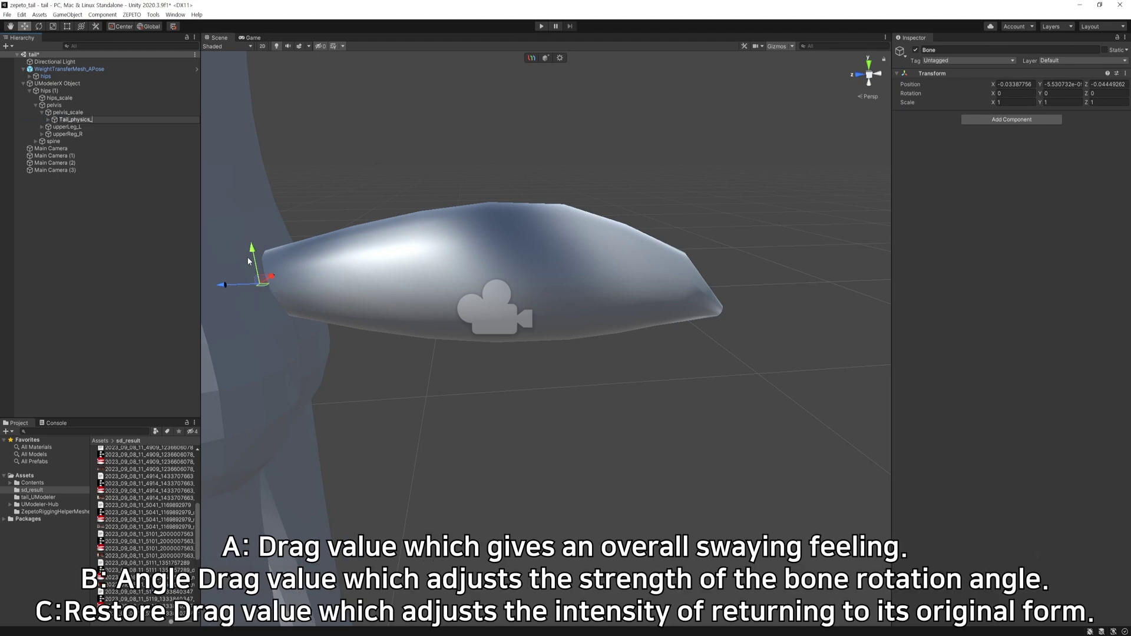
pyautogui.write('10')
pyautogui.write('10_')
pyautogui.write('15_20')
pyautogui.press('Return')
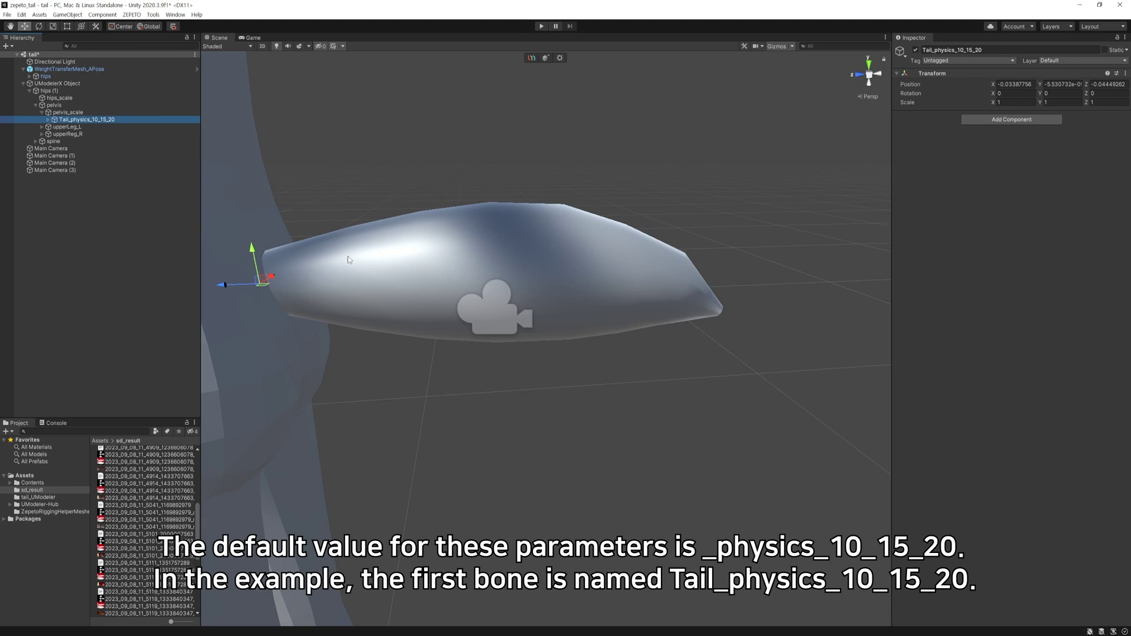
# - Remap the rigging of UModelerX Object and select the Tail_physics_10_15_20 bone in its bone tree
pyautogui.click(58, 83)
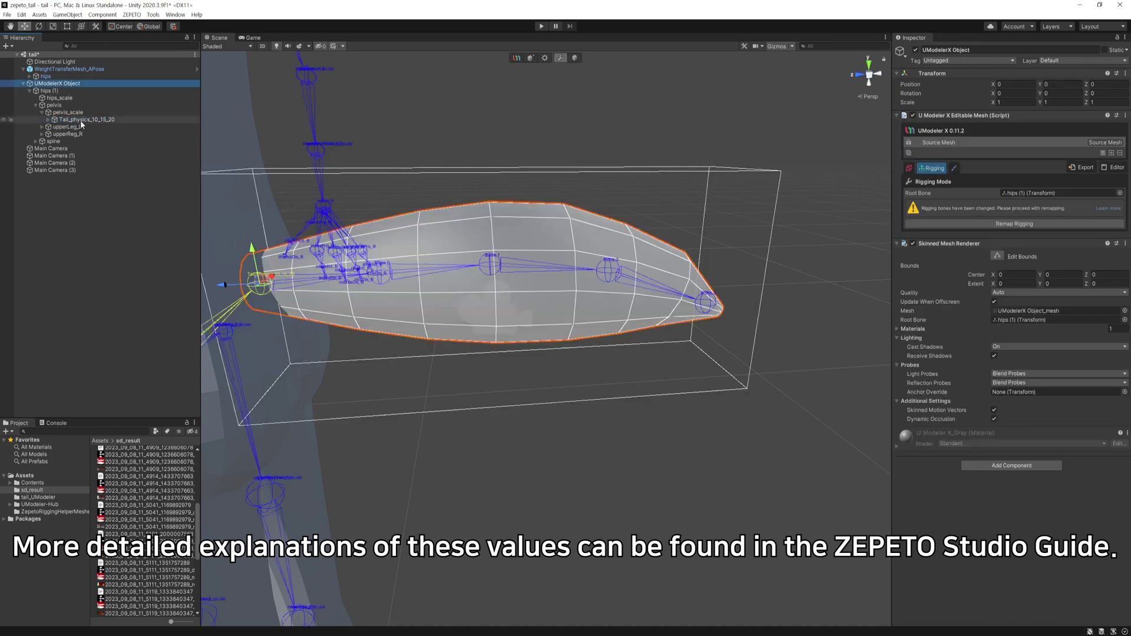
pyautogui.click(1000, 224)
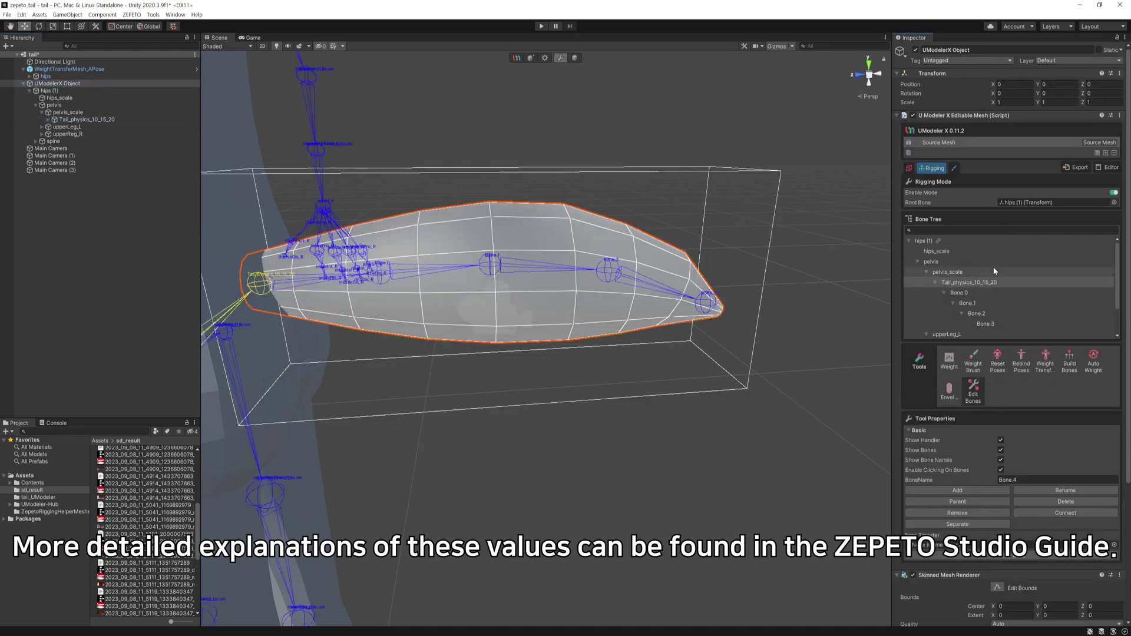
pyautogui.click(959, 284)
pyautogui.click(959, 284)
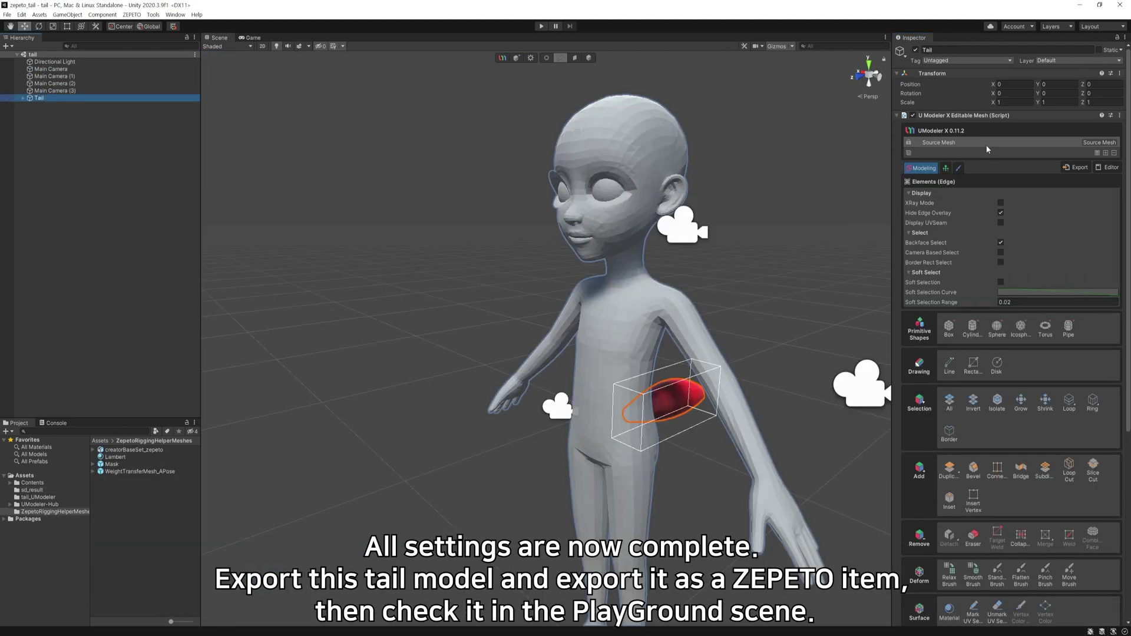
# - Export the Tail object as a prefab for Zepeto and show the Assets folder
pyautogui.press('F2')
pyautogui.click(1073, 168)
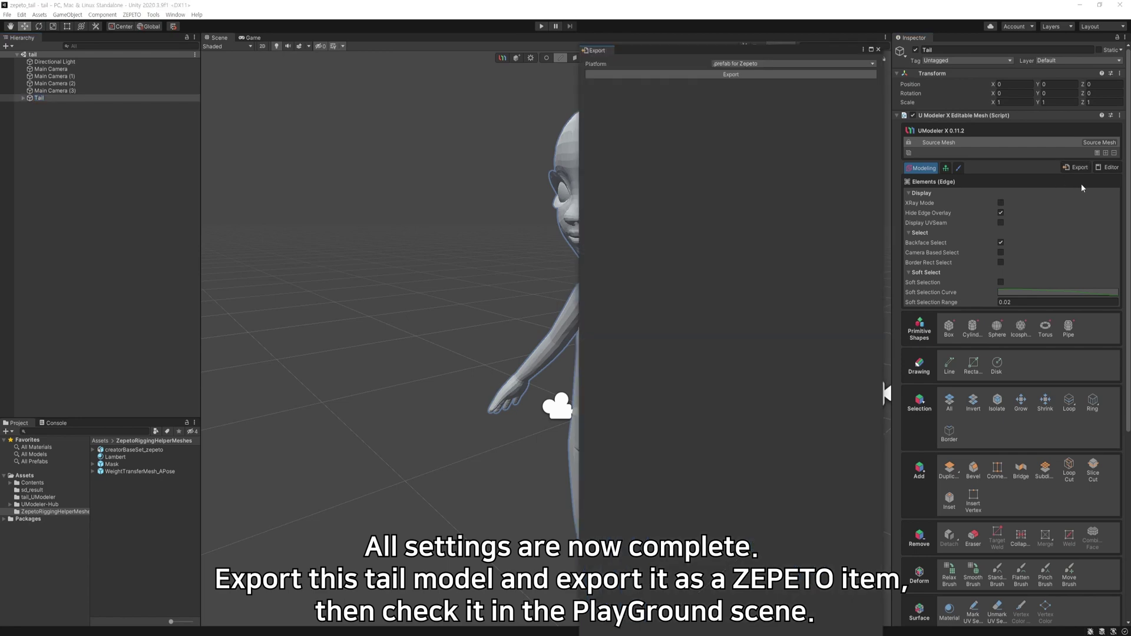
pyautogui.click(32, 476)
pyautogui.click(878, 49)
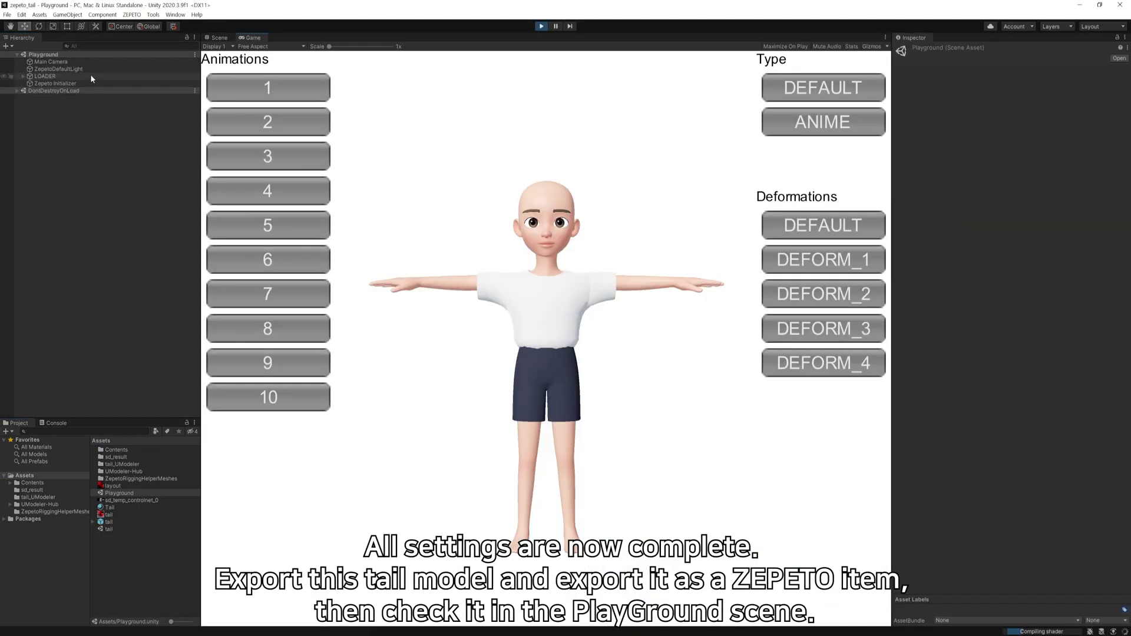
# - Enable AccessoryTail on the LOADER in the running Playground scene, assign the Tail prefab, and view the avatar from the side
pyautogui.click(90, 74)
pyautogui.scroll(-5, 1041, 446)
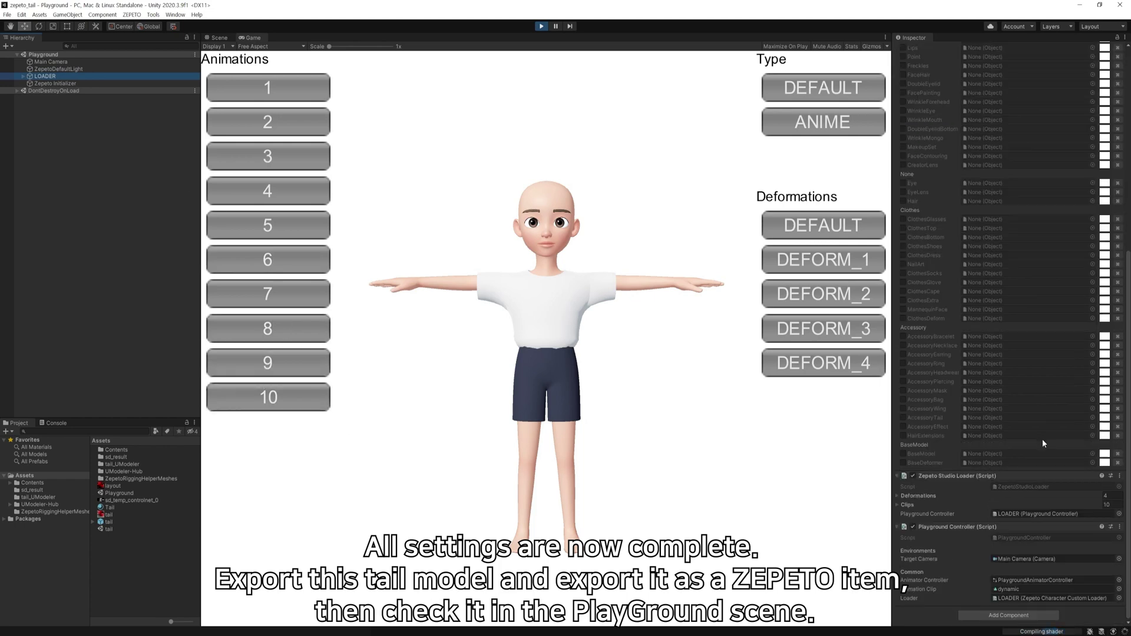
pyautogui.click(904, 417)
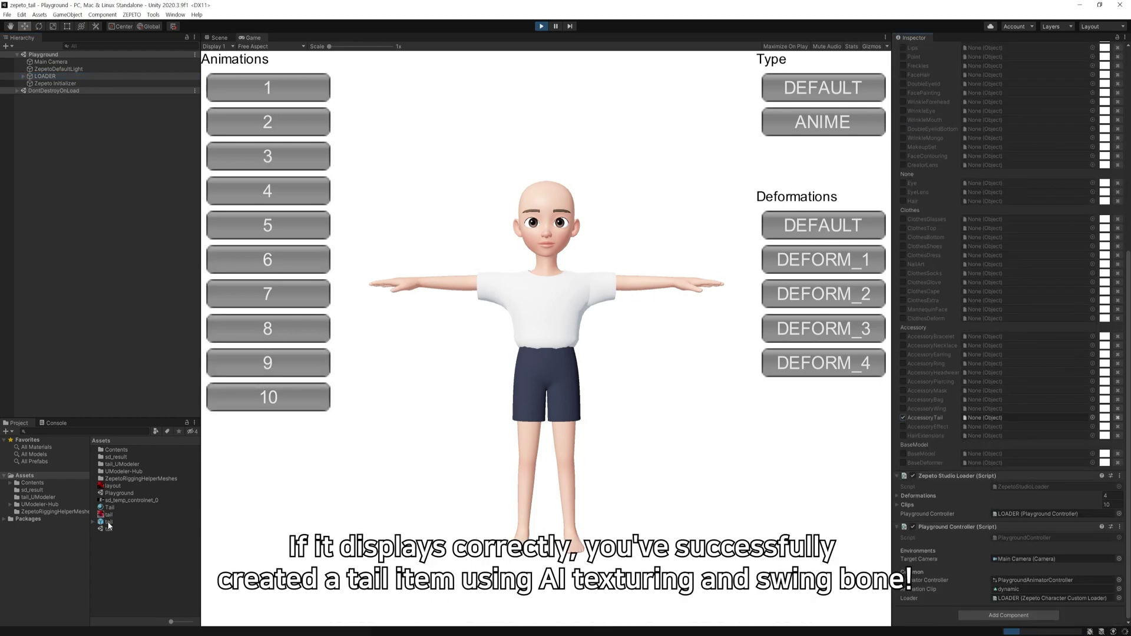
pyautogui.moveTo(109, 526); pyautogui.dragTo(978, 418)
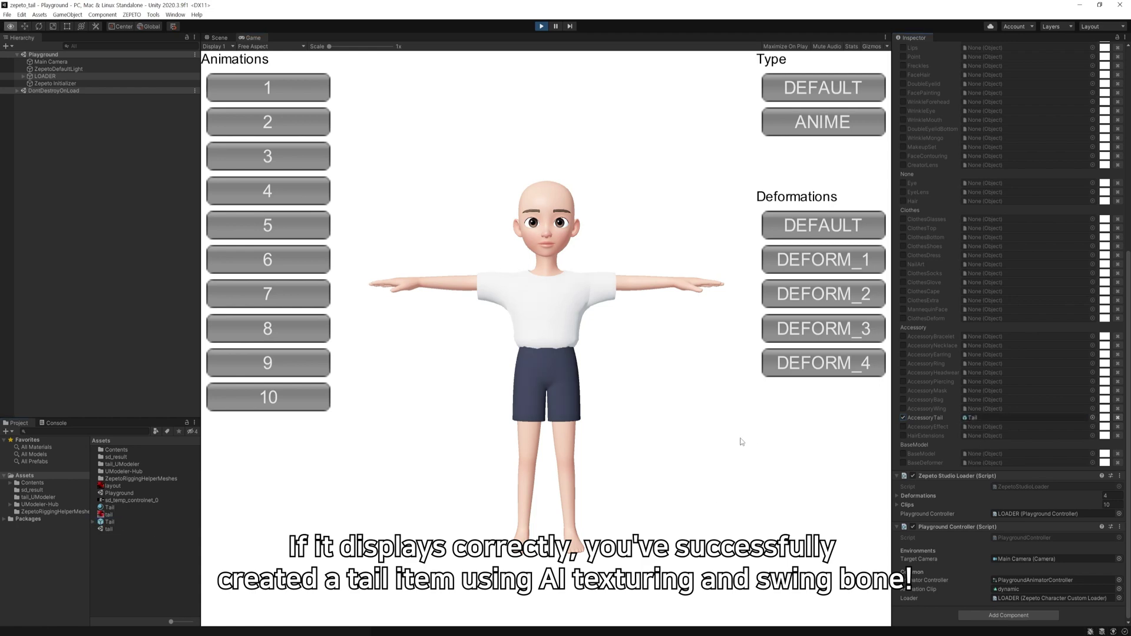
pyautogui.keyDown('alt'); pyautogui.moveTo(736, 428); pyautogui.dragTo(560, 412); pyautogui.keyUp('alt')
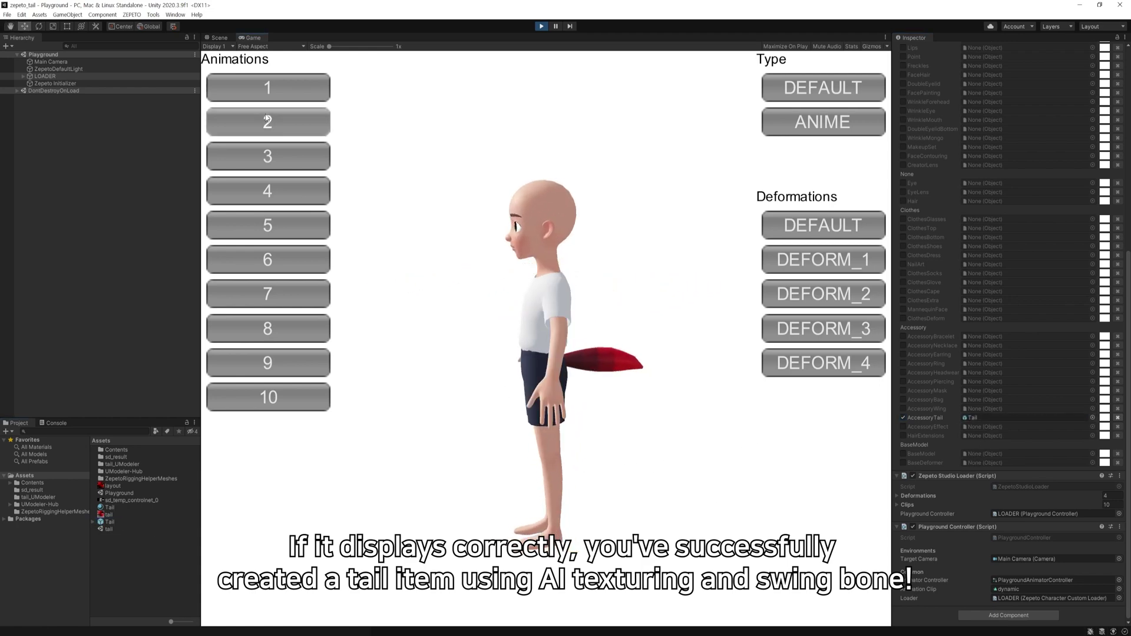